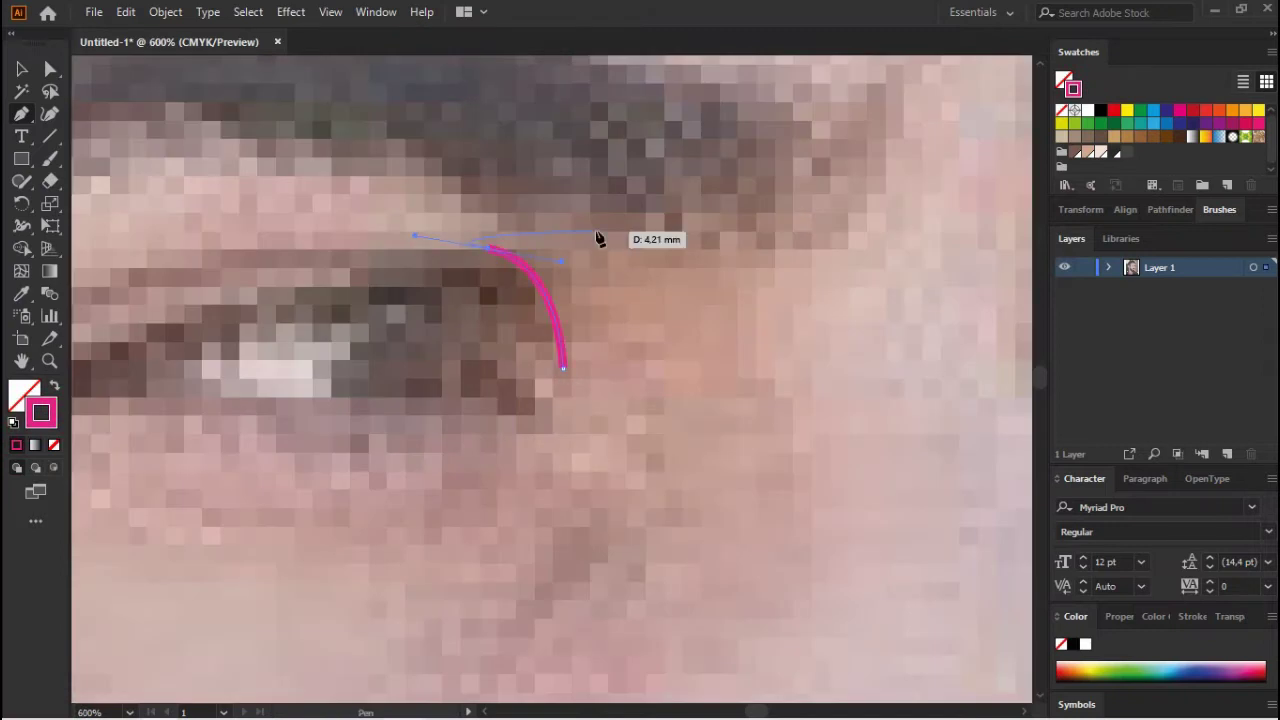
# - Trace the near eye's upper lid, lower lid and outer corner with pink Pen paths
pyautogui.hotkey('ctrl', '-')
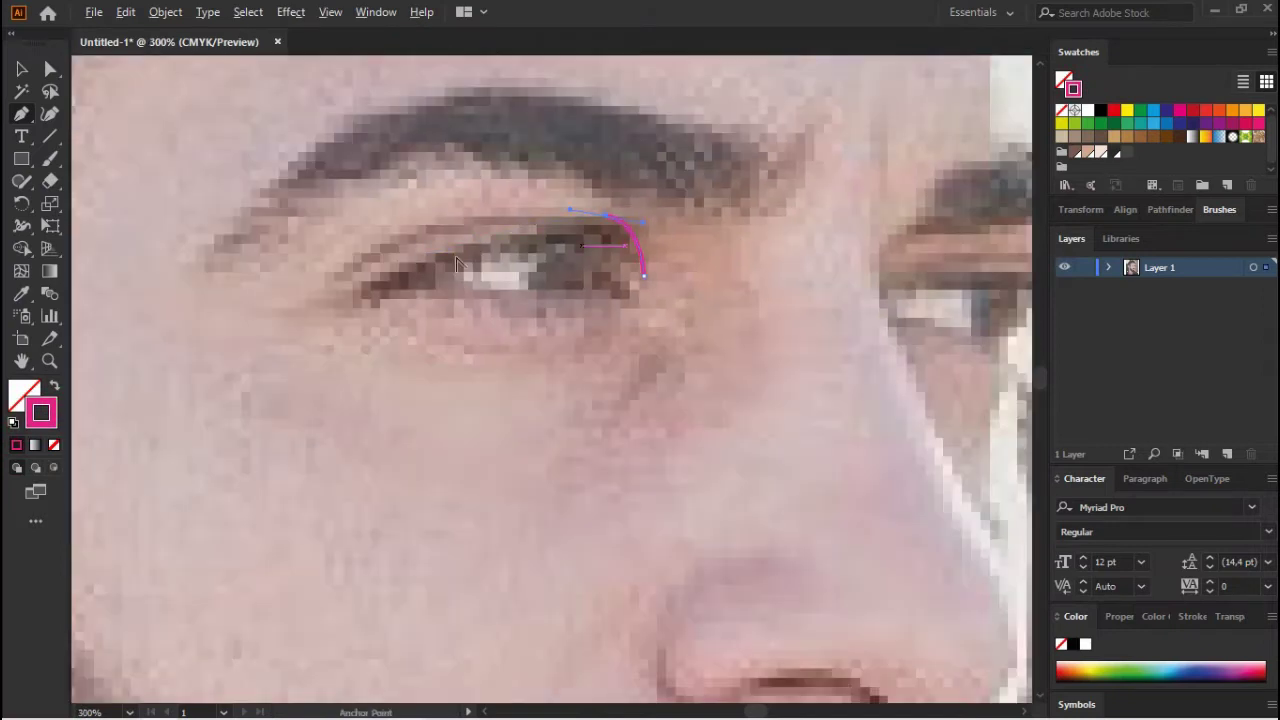
pyautogui.moveTo(335, 335); pyautogui.dragTo(512, 280)
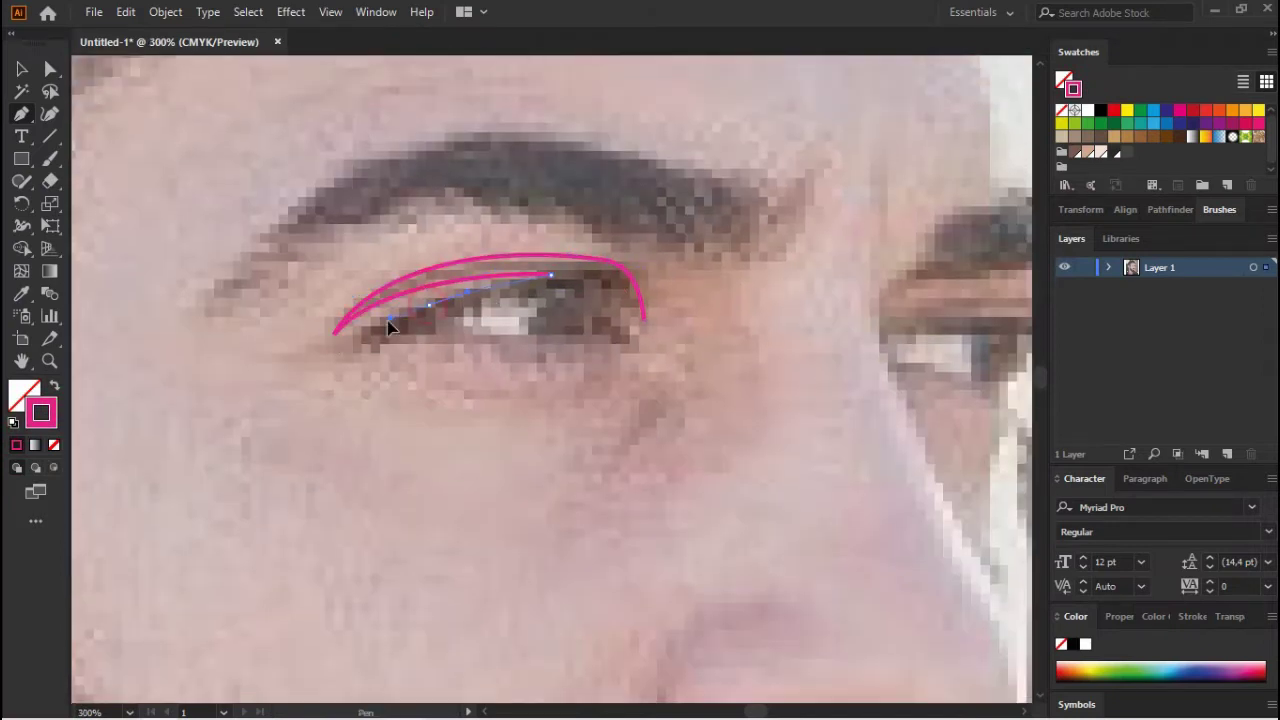
pyautogui.hotkey('ctrl', '+')
pyautogui.hotkey('ctrl', '+')
pyautogui.hotkey('ctrl', '+')
pyautogui.moveTo(390, 327); pyautogui.dragTo(450, 365)
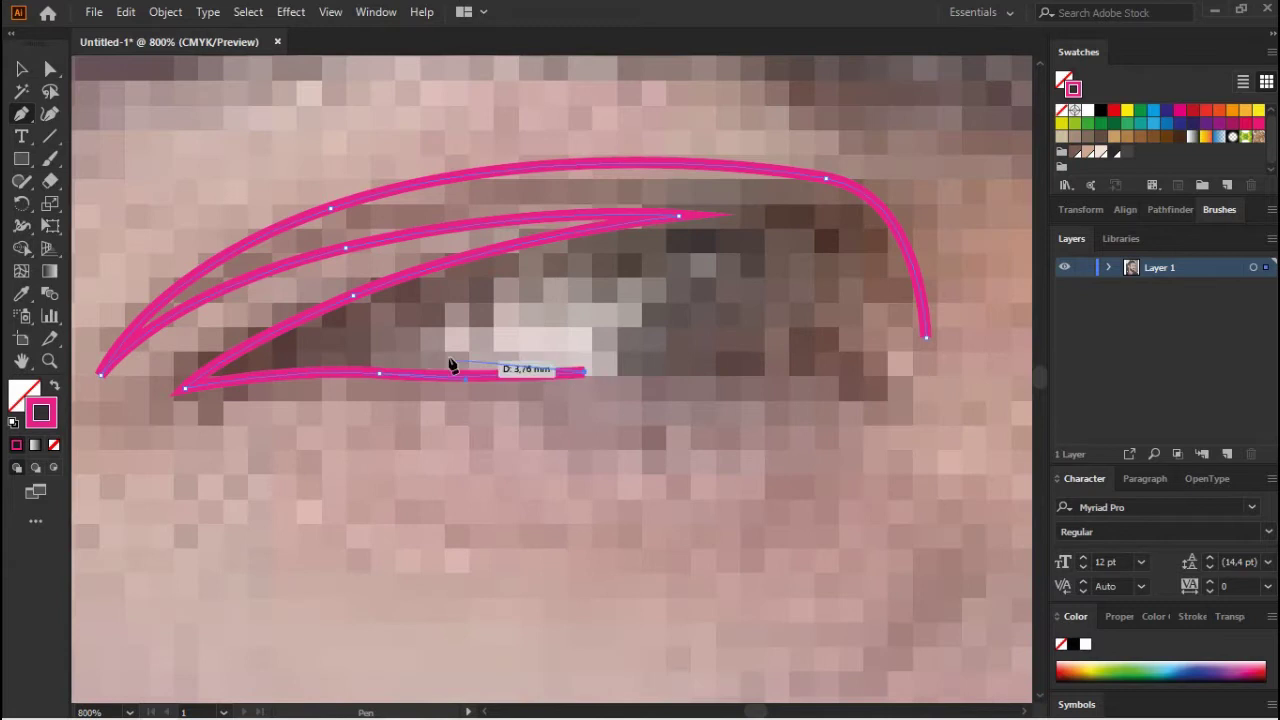
pyautogui.moveTo(826, 340); pyautogui.dragTo(789, 357)
pyautogui.moveTo(687, 363)
pyautogui.mouseDown()
pyautogui.moveTo(857, 366)
pyautogui.moveTo(834, 306)
pyautogui.mouseUp()
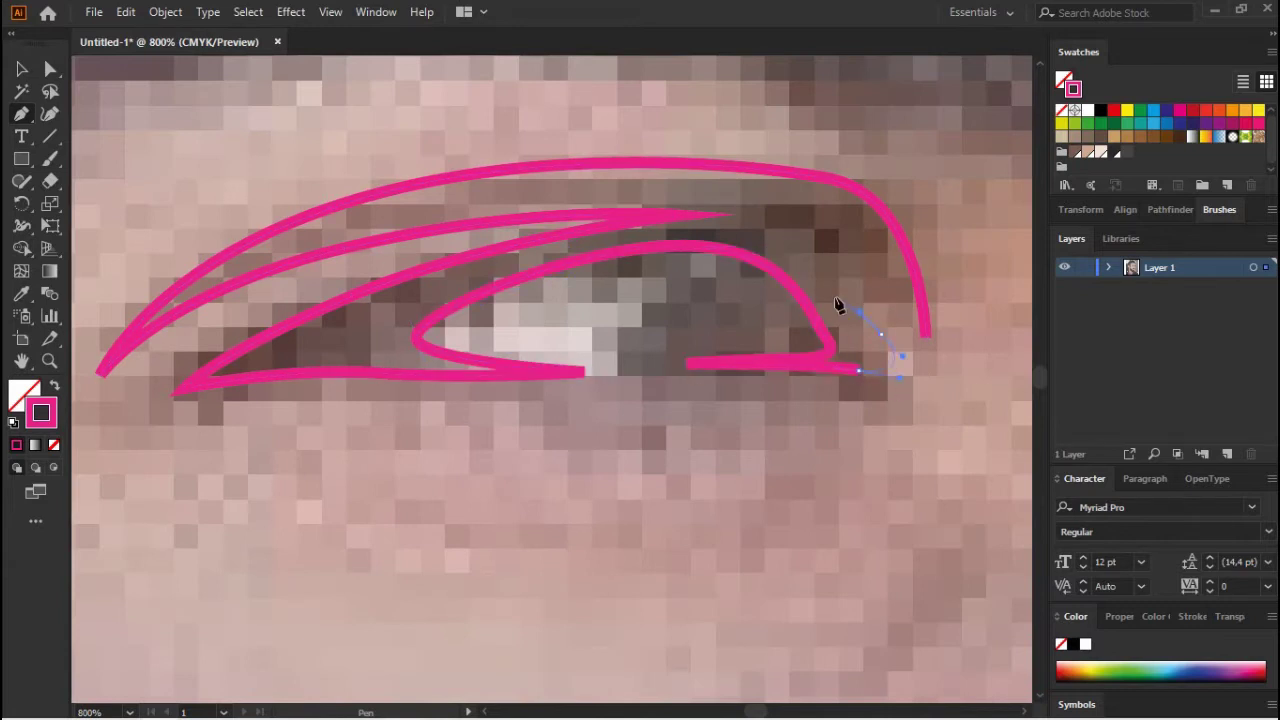
pyautogui.moveTo(926, 338); pyautogui.dragTo(930, 345)
pyautogui.hotkey('ctrl', '0')
pyautogui.scroll(5, 518, 377)
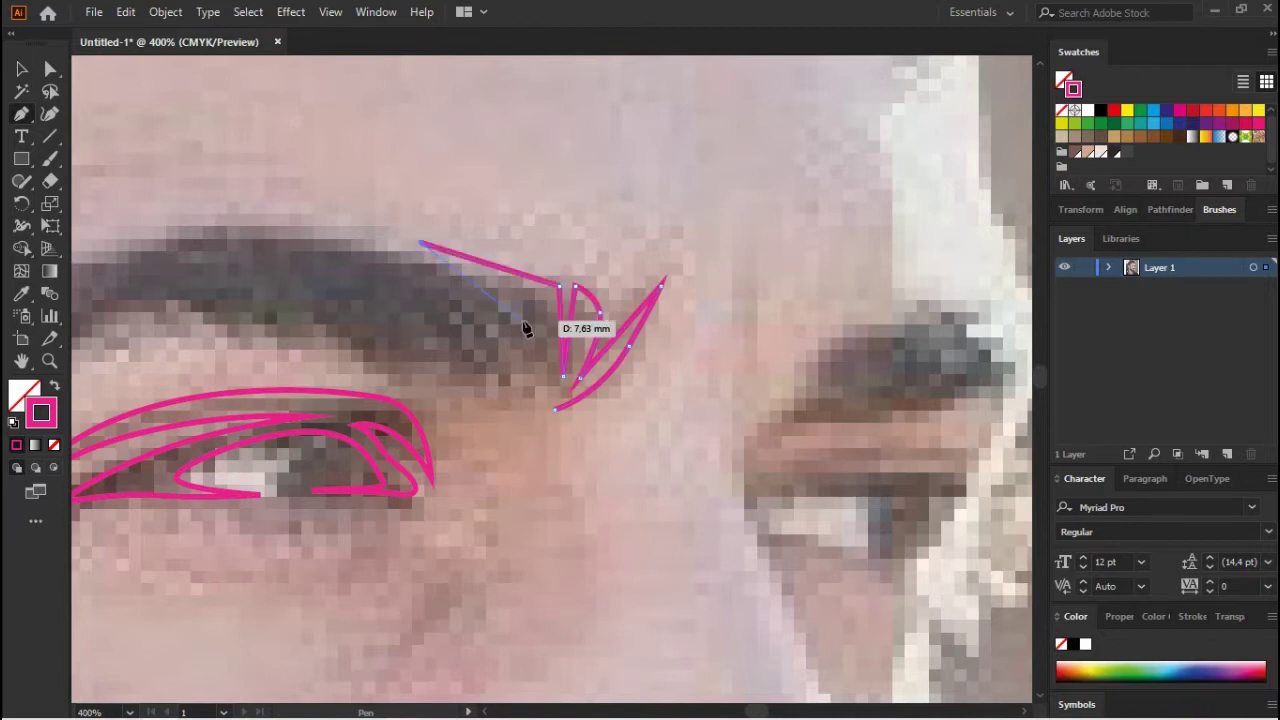
pyautogui.scroll(-2, 172, 228)
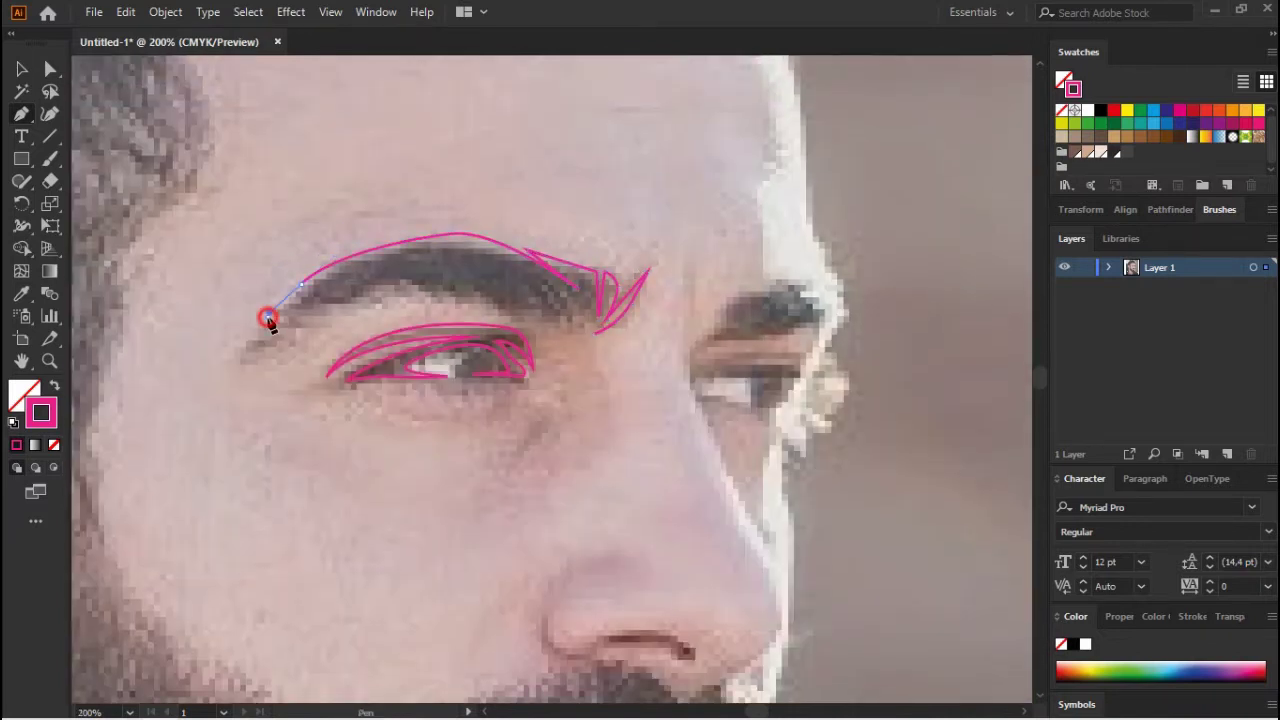
pyautogui.scroll(3, 586, 363)
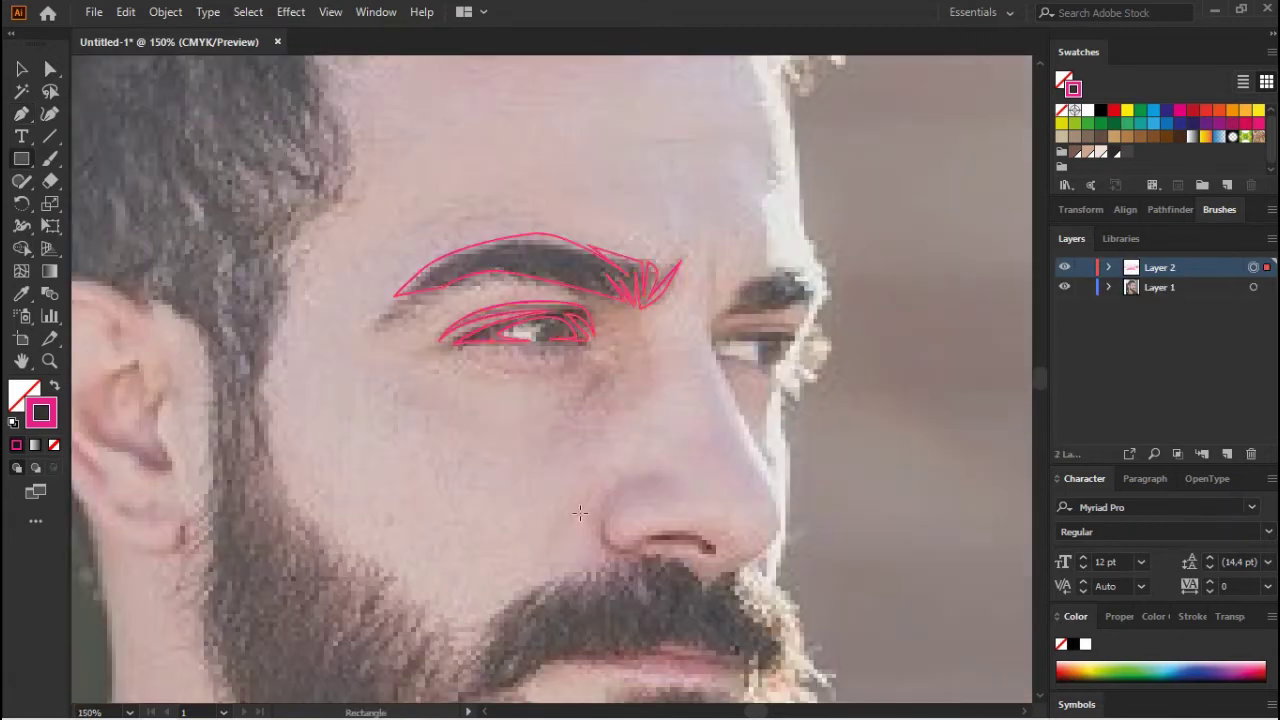
# - Trace the nose's side contour down toward the nostril and up the bridge
pyautogui.scroll(3, 772, 350)
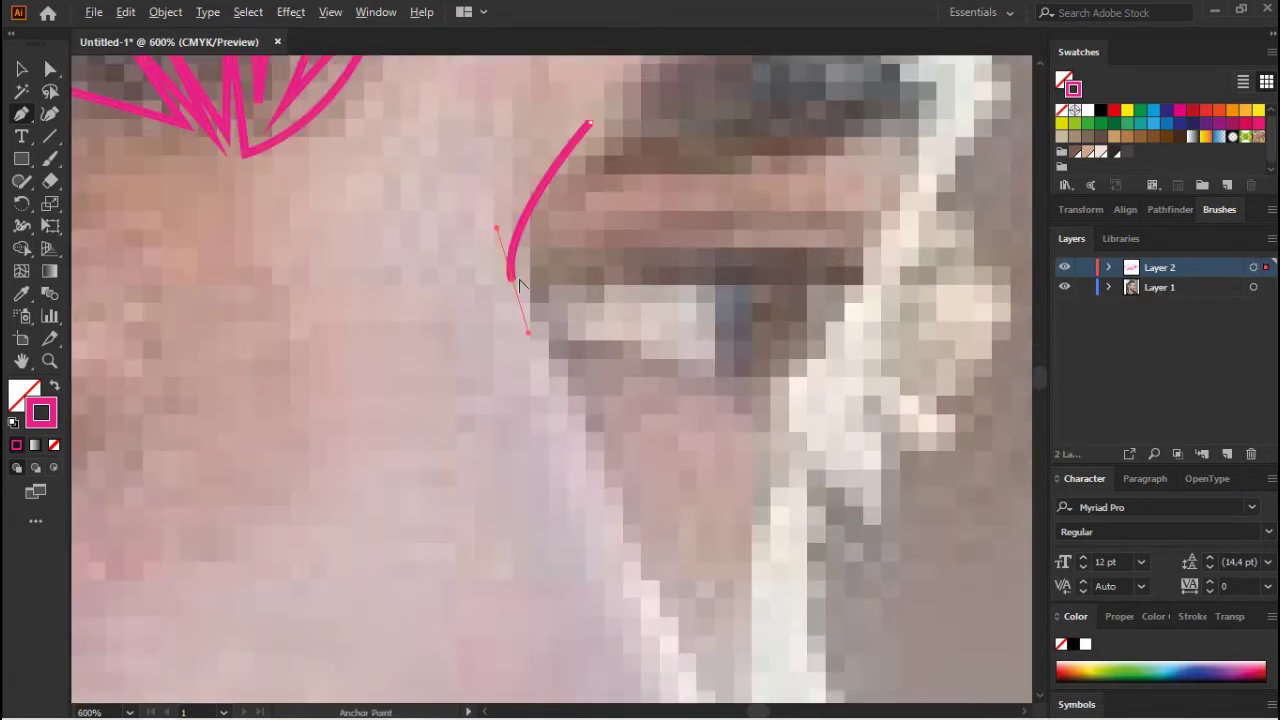
pyautogui.scroll(-1, 515, 289)
pyautogui.scroll(-1, 515, 289)
pyautogui.moveTo(571, 414); pyautogui.dragTo(631, 594)
pyautogui.scroll(-2, 731, 345)
pyautogui.scroll(5, 731, 345)
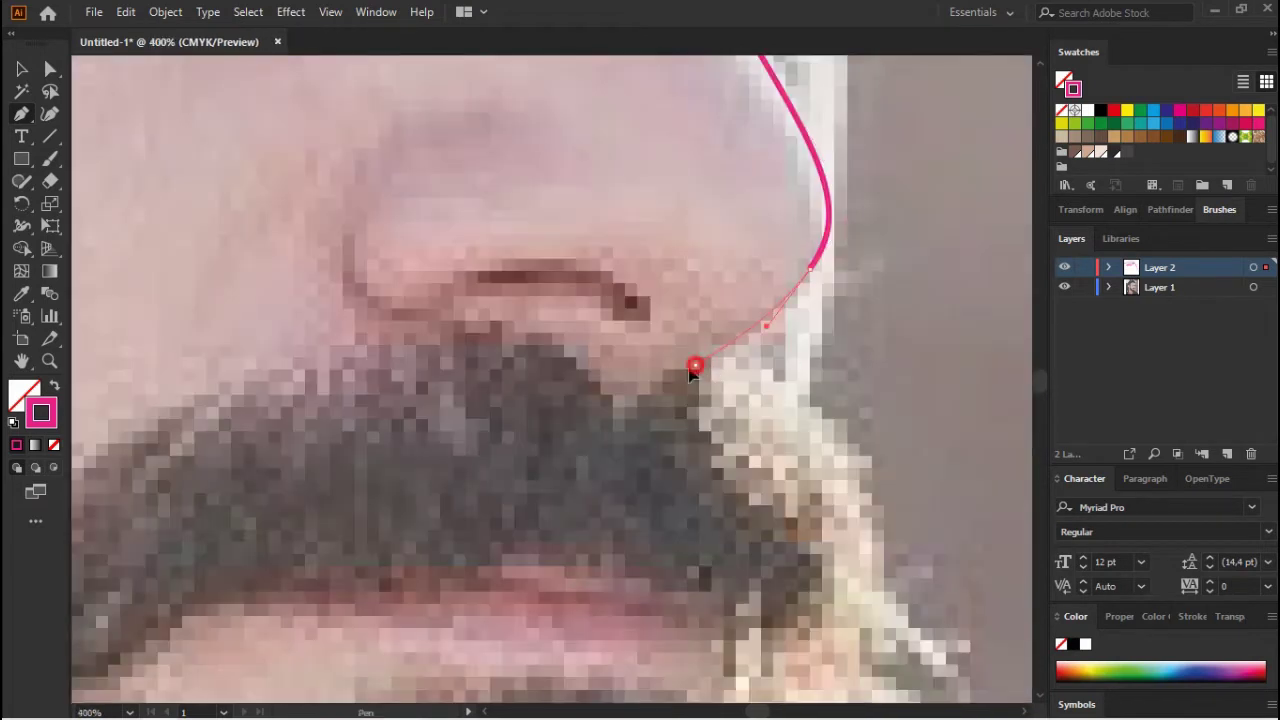
pyautogui.scroll(-4, 720, 342)
pyautogui.scroll(2, 708, 371)
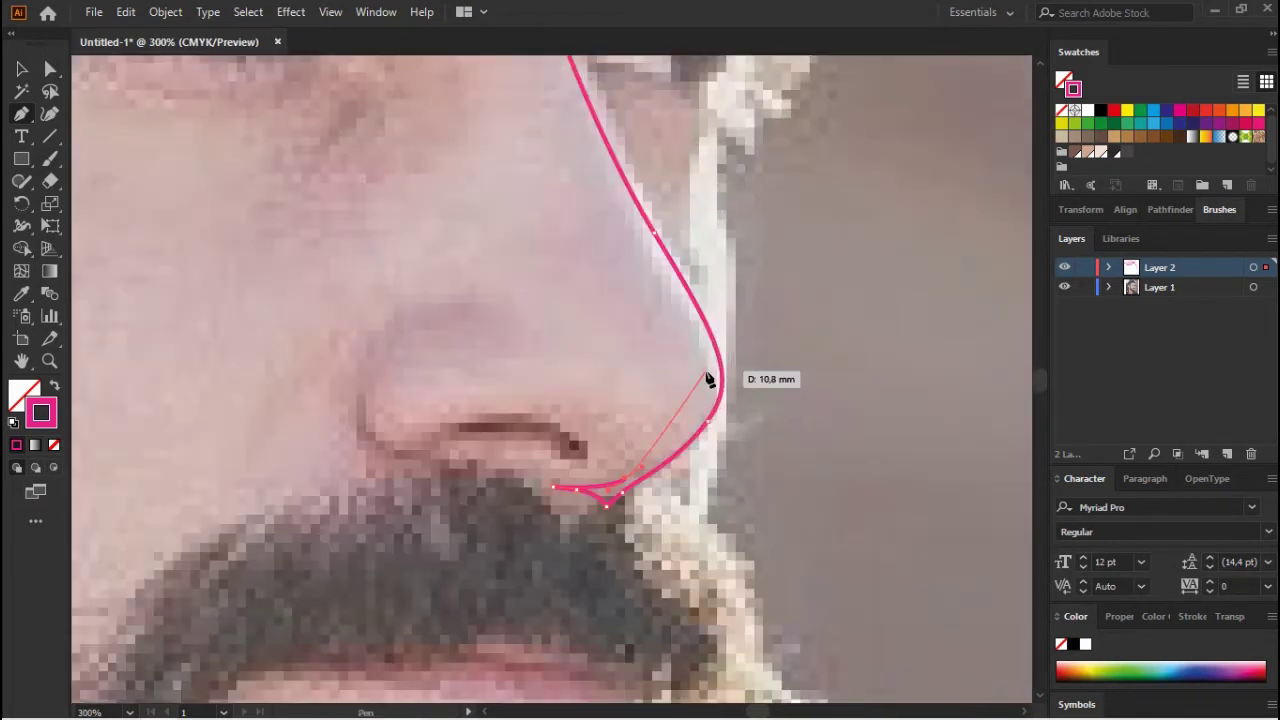
pyautogui.scroll(-2, 625, 500)
pyautogui.scroll(4, 617, 333)
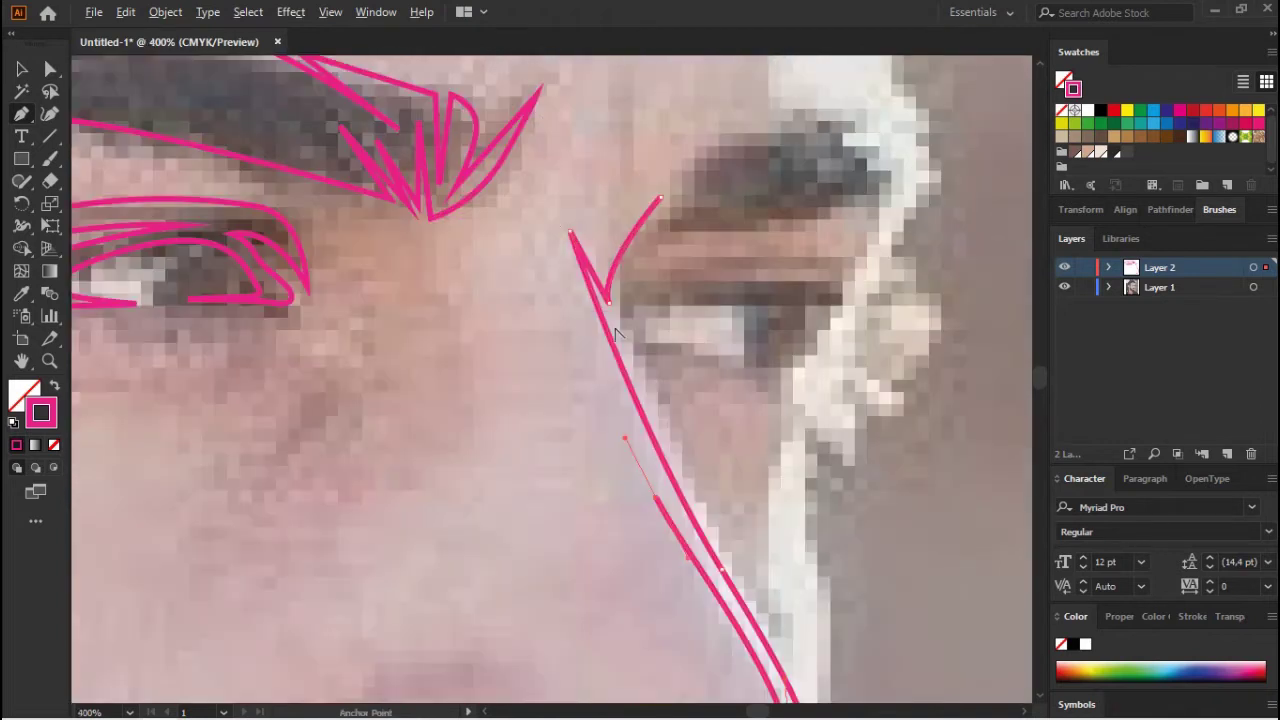
pyautogui.scroll(2, 620, 365)
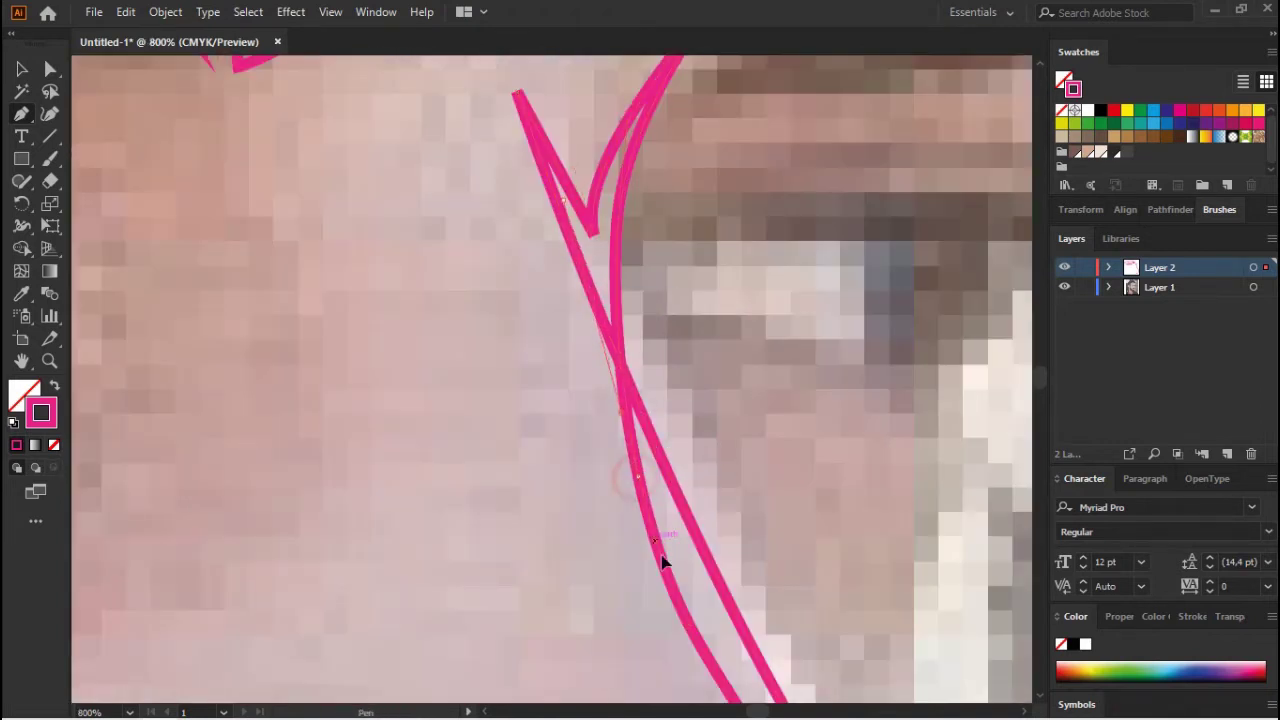
pyautogui.scroll(-4, 600, 208)
pyautogui.scroll(4, 464, 404)
pyautogui.moveTo(470, 284)
pyautogui.mouseDown()
pyautogui.moveTo(537, 229)
pyautogui.moveTo(591, 214)
pyautogui.mouseUp()
# - Outline the far eye's outer side, lower edge and upper lid with pink paths
pyautogui.scroll(-2, 600, 240)
pyautogui.moveTo(659, 314); pyautogui.dragTo(623, 368)
pyautogui.scroll(1, 620, 405)
pyautogui.click(585, 407)
pyautogui.moveTo(366, 437); pyautogui.dragTo(336, 453)
pyautogui.scroll(-1, 302, 470)
pyautogui.scroll(2, 500, 294)
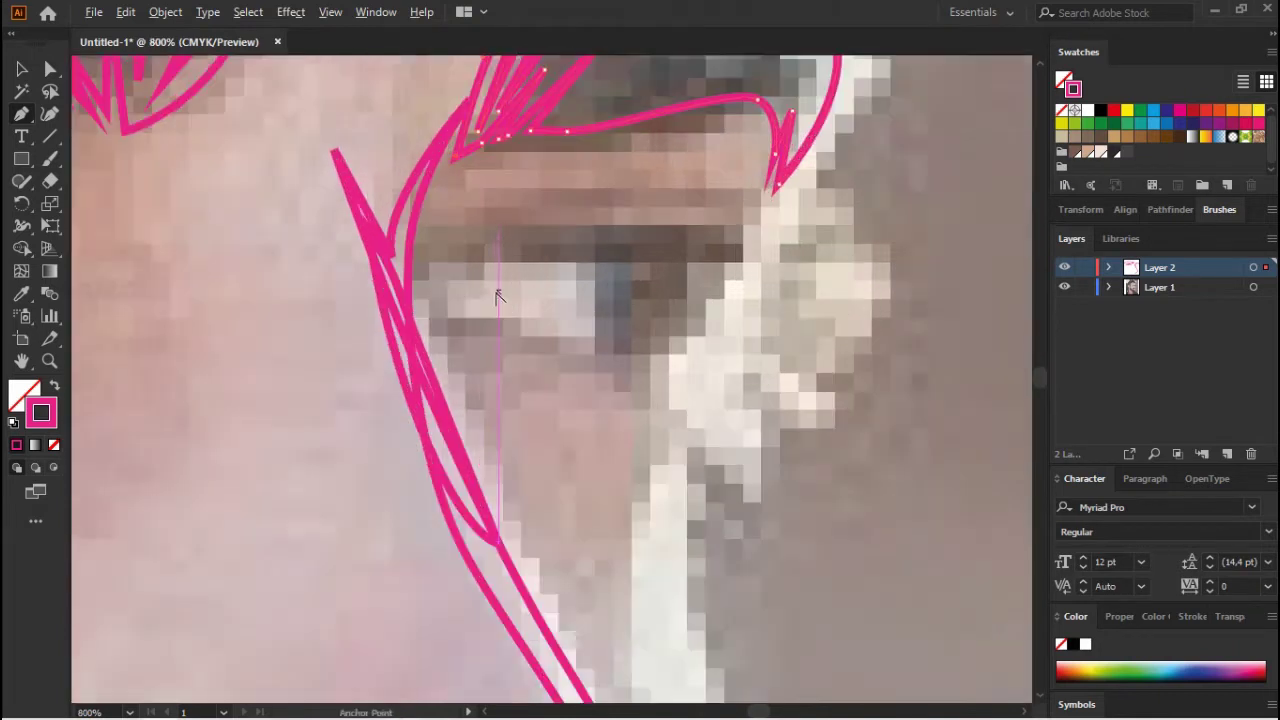
pyautogui.moveTo(790, 212); pyautogui.dragTo(706, 356)
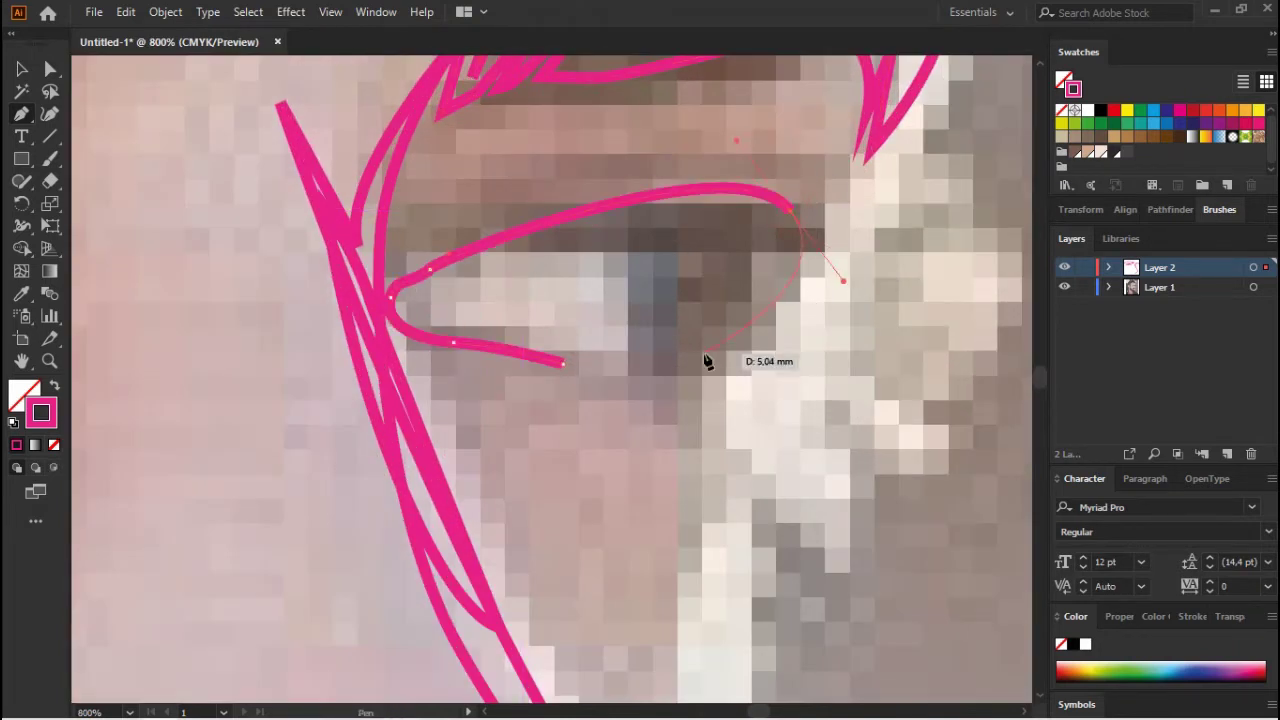
pyautogui.scroll(2, 426, 303)
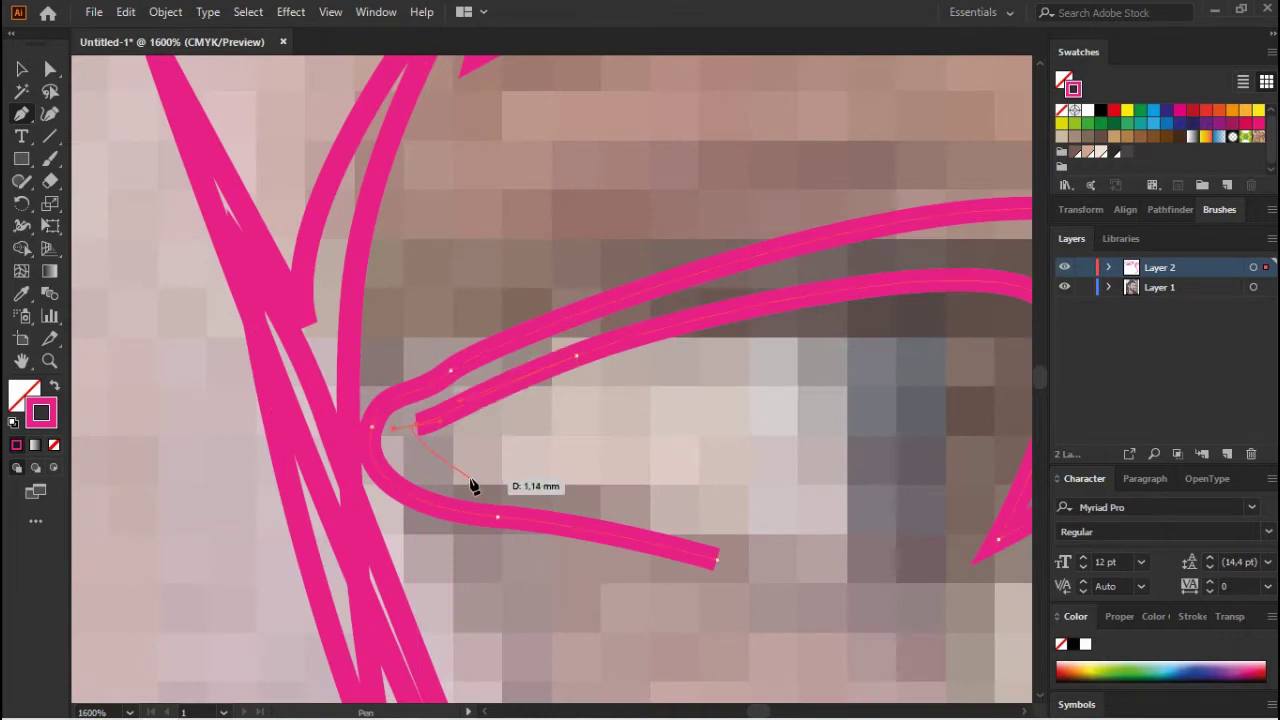
pyautogui.click(885, 545)
# - Trace the nostril's dark line with a pink path
pyautogui.scroll(-4, 600, 450)
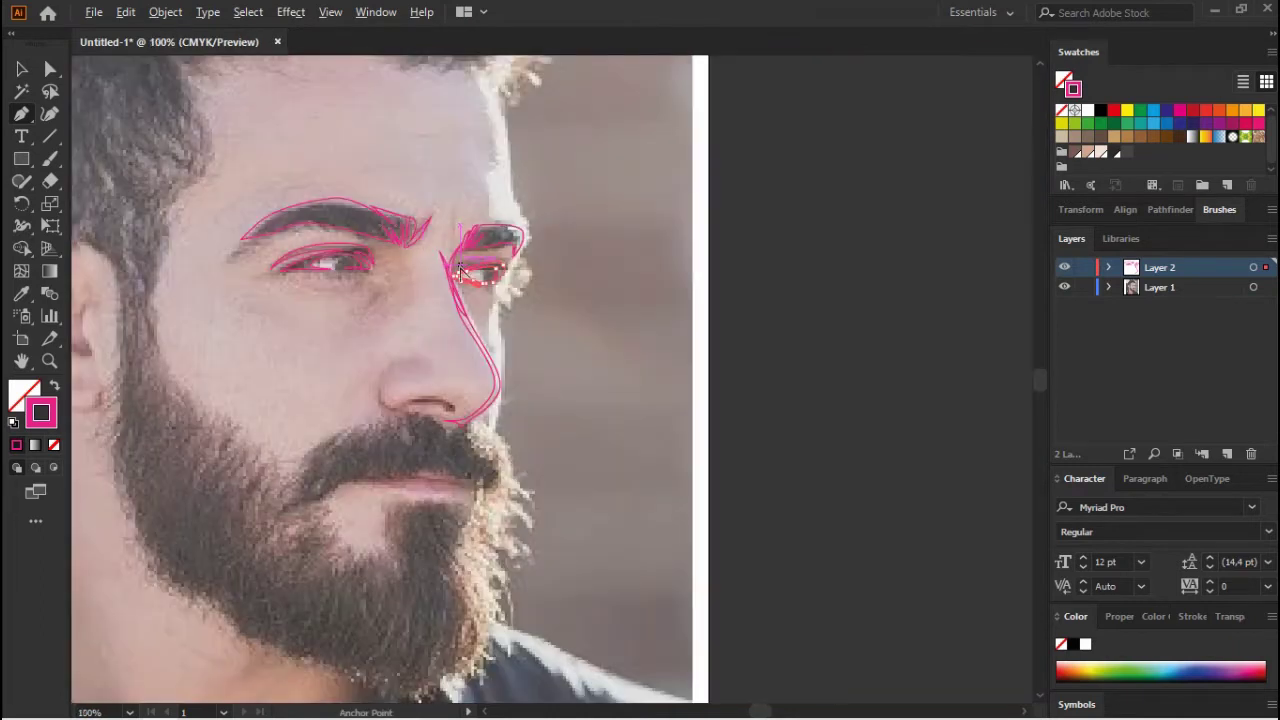
pyautogui.scroll(2, 373, 290)
pyautogui.moveTo(634, 443); pyautogui.dragTo(600, 423)
pyautogui.scroll(-5, 575, 315)
pyautogui.scroll(2, 408, 120)
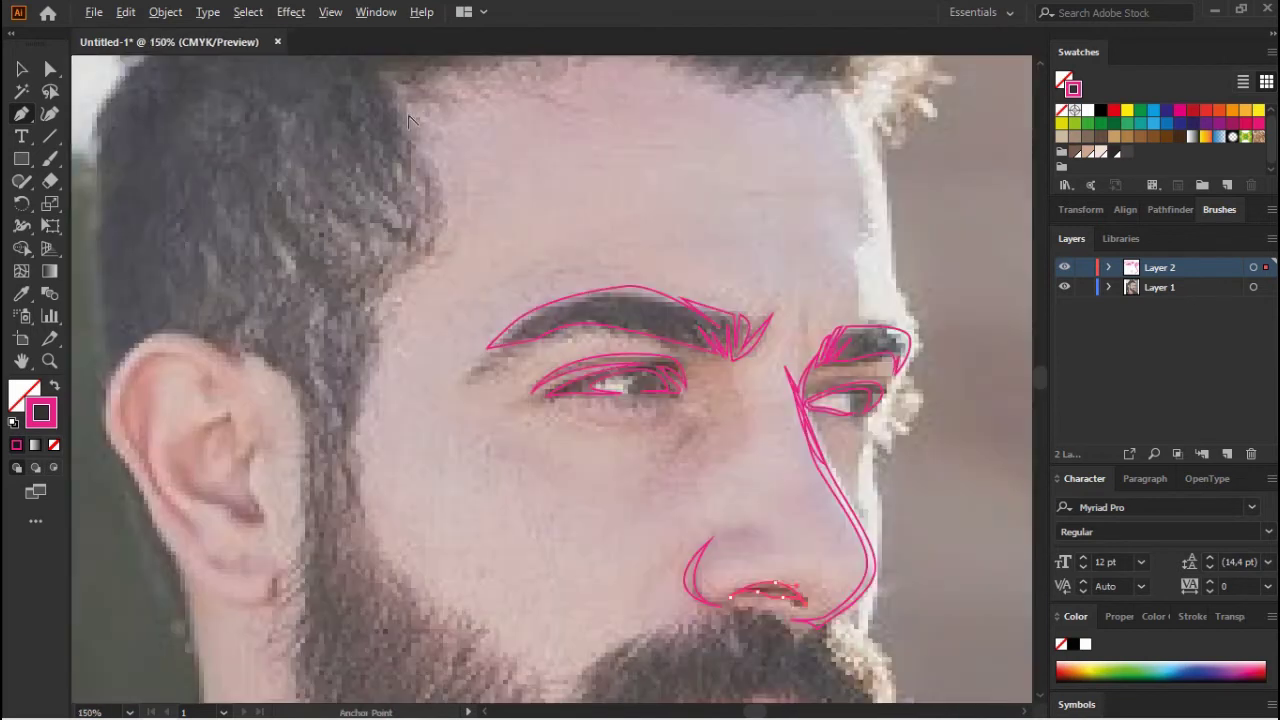
# - Draw the cheek line down to the edge of the beard
pyautogui.click(387, 320)
pyautogui.click(355, 452)
pyautogui.scroll(-2, 354, 449)
pyautogui.click(443, 546)
pyautogui.click(515, 651)
pyautogui.scroll(-3, 380, 328)
pyautogui.scroll(3, 557, 612)
# - Trace the upper edge of the beard and mustache with curve and corner points
pyautogui.moveTo(527, 518); pyautogui.dragTo(706, 400)
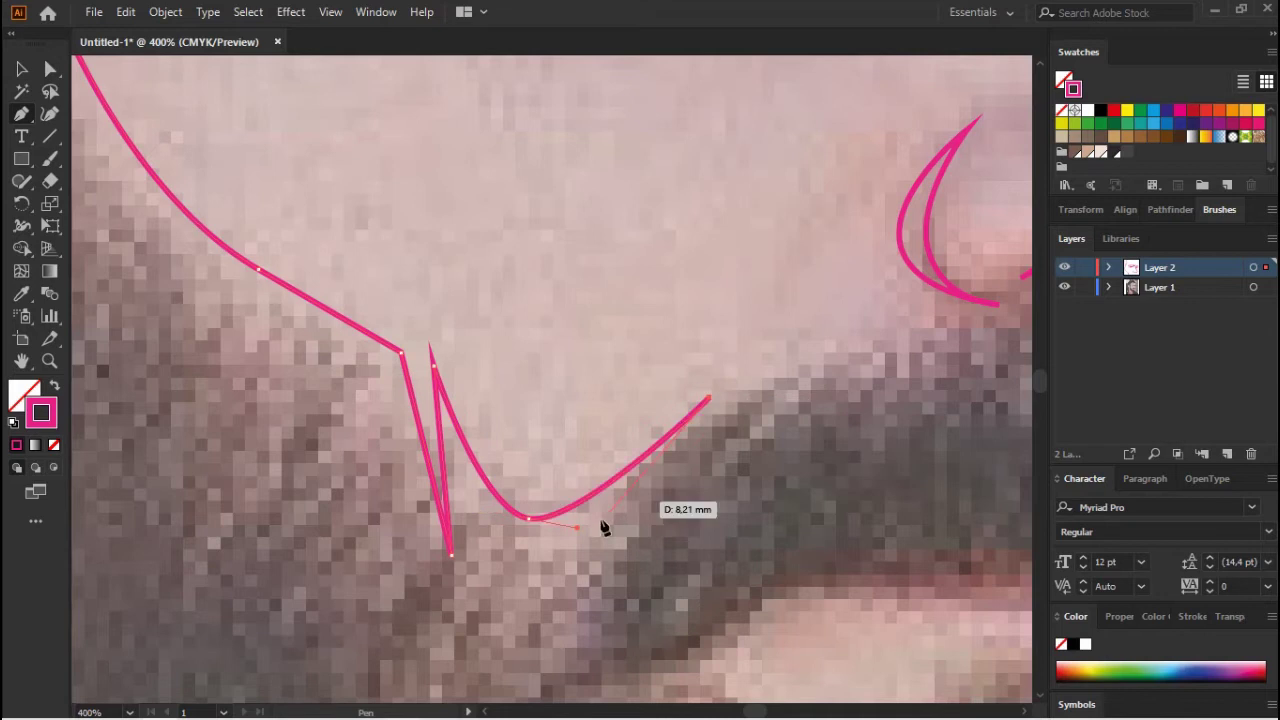
pyautogui.click(817, 363)
pyautogui.click(662, 507)
pyautogui.hscroll(5, 482, 403)
pyautogui.click(750, 342)
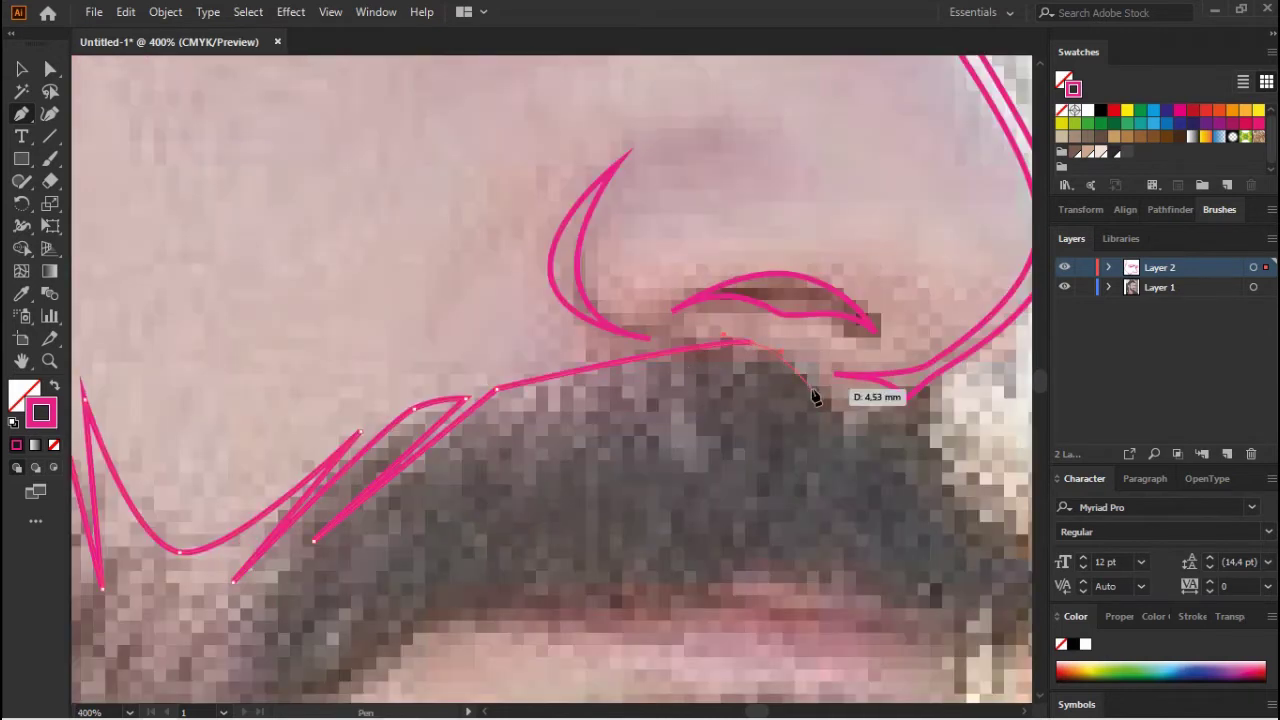
pyautogui.hscroll(4, 706, 374)
pyautogui.click(716, 372)
# - Add more beard-edge anchors and a zigzag of beard-hair points
pyautogui.scroll(-3, 591, 277)
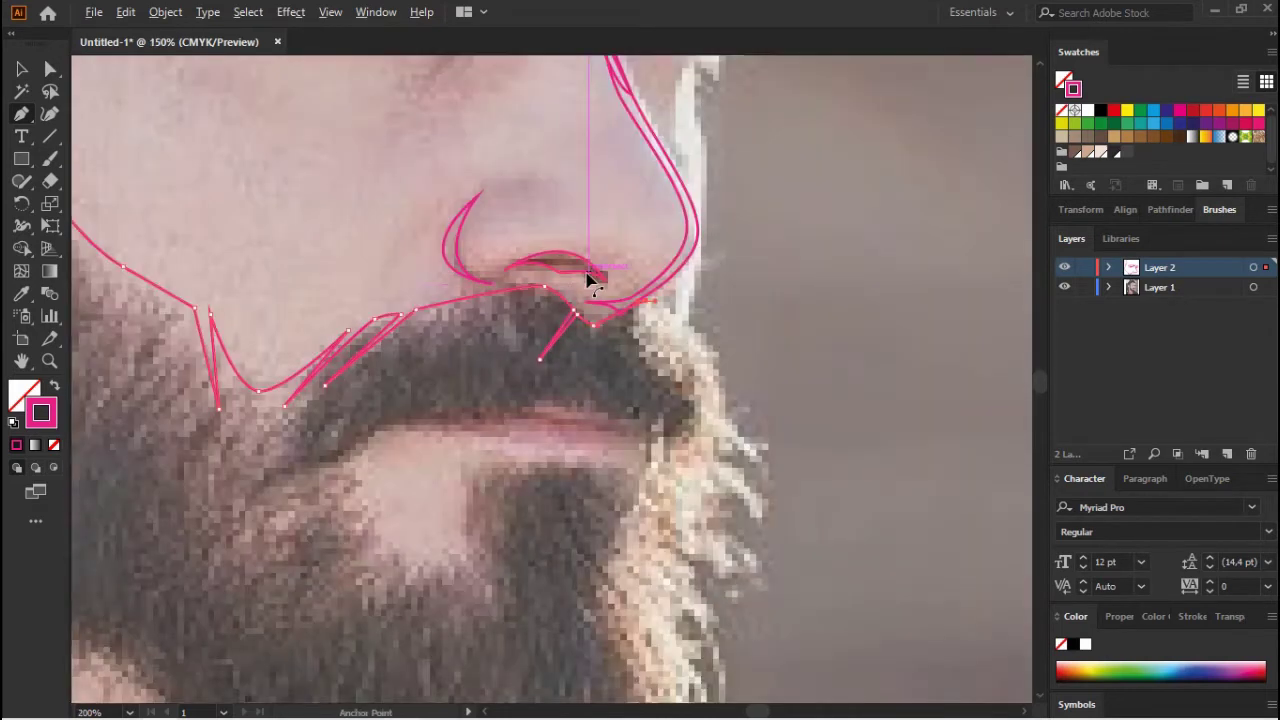
pyautogui.scroll(3, 680, 287)
pyautogui.click(680, 287)
pyautogui.scroll(-4, 666, 491)
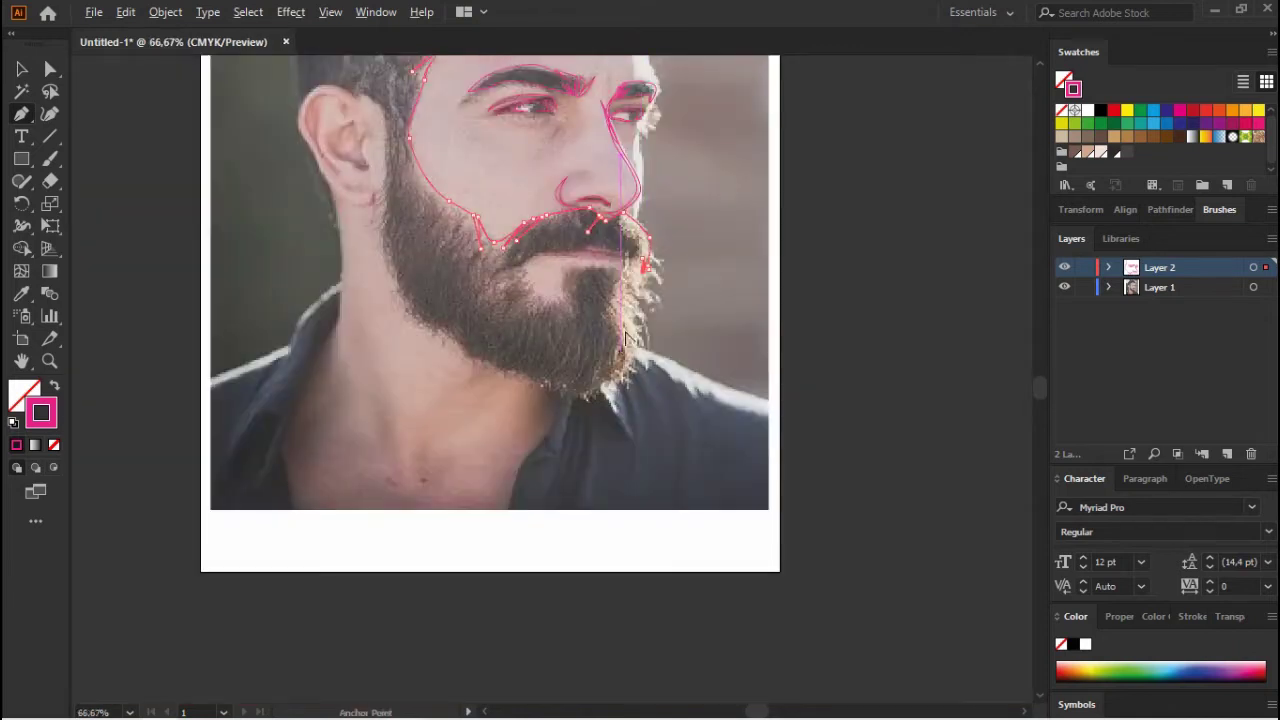
pyautogui.scroll(3, 637, 350)
pyautogui.click(636, 345)
pyautogui.click(605, 320)
pyautogui.click(632, 372)
# - Curve the beard outline toward the chin and trace around the top of the ear
pyautogui.moveTo(514, 617); pyautogui.dragTo(497, 621)
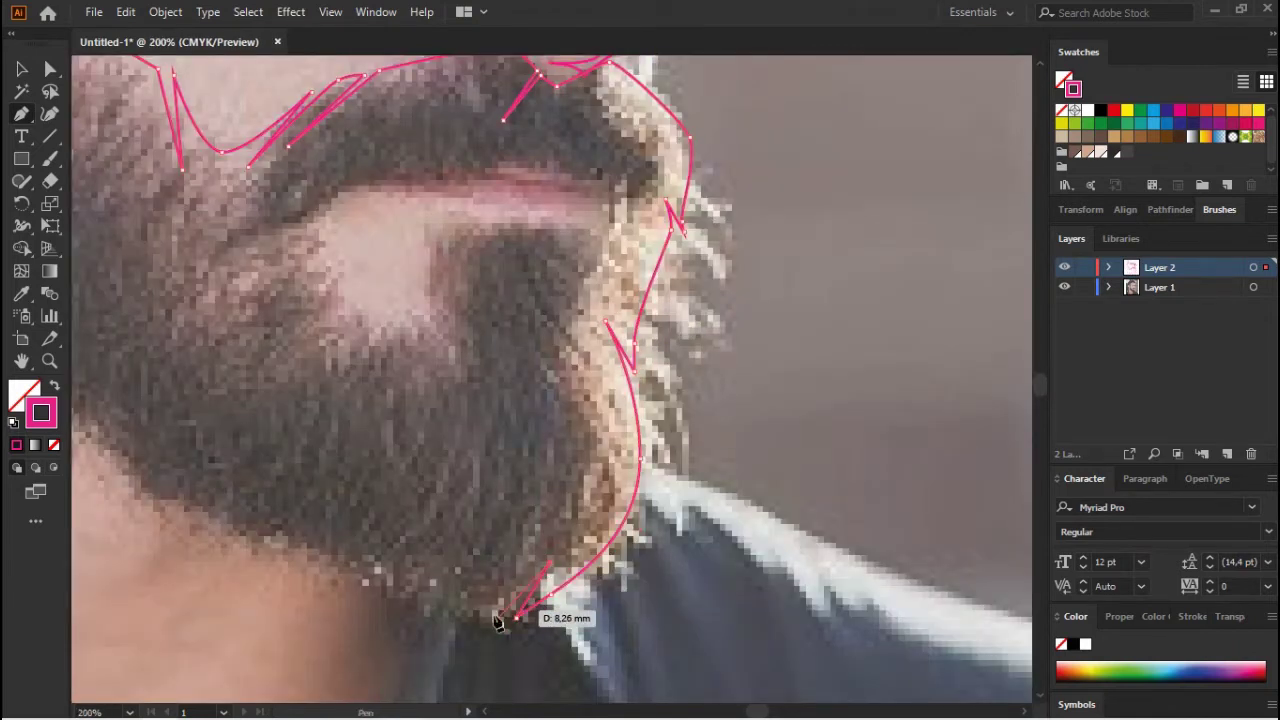
pyautogui.scroll(-3, 557, 556)
pyautogui.scroll(3, 562, 551)
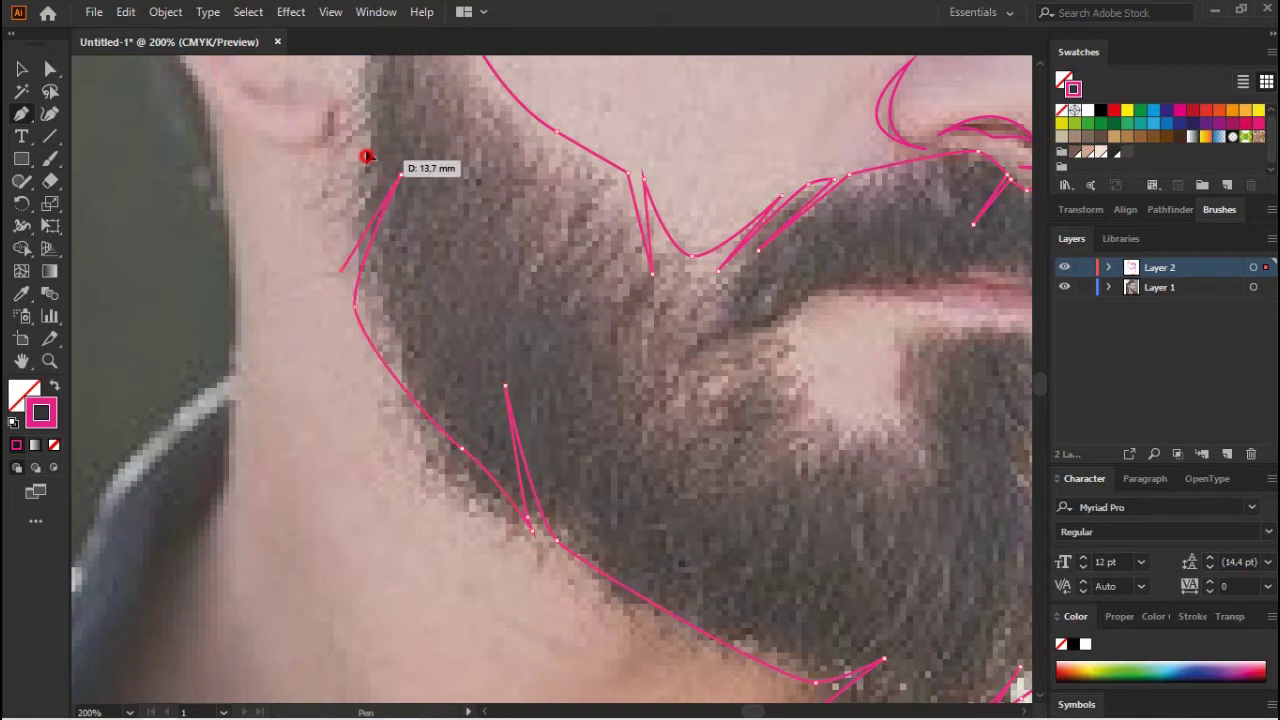
pyautogui.scroll(-3, 366, 157)
pyautogui.scroll(3, 484, 402)
pyautogui.moveTo(484, 402); pyautogui.dragTo(414, 366)
pyautogui.click(288, 344)
pyautogui.scroll(-3, 394, 528)
pyautogui.scroll(3, 333, 365)
# - Trace the left hairline up to the top of the hair
pyautogui.click(357, 380)
pyautogui.click(362, 337)
pyautogui.click(437, 291)
pyautogui.click(441, 186)
pyautogui.click(483, 151)
pyautogui.click(535, 103)
pyautogui.scroll(-3, 445, 468)
pyautogui.scroll(3, 500, 243)
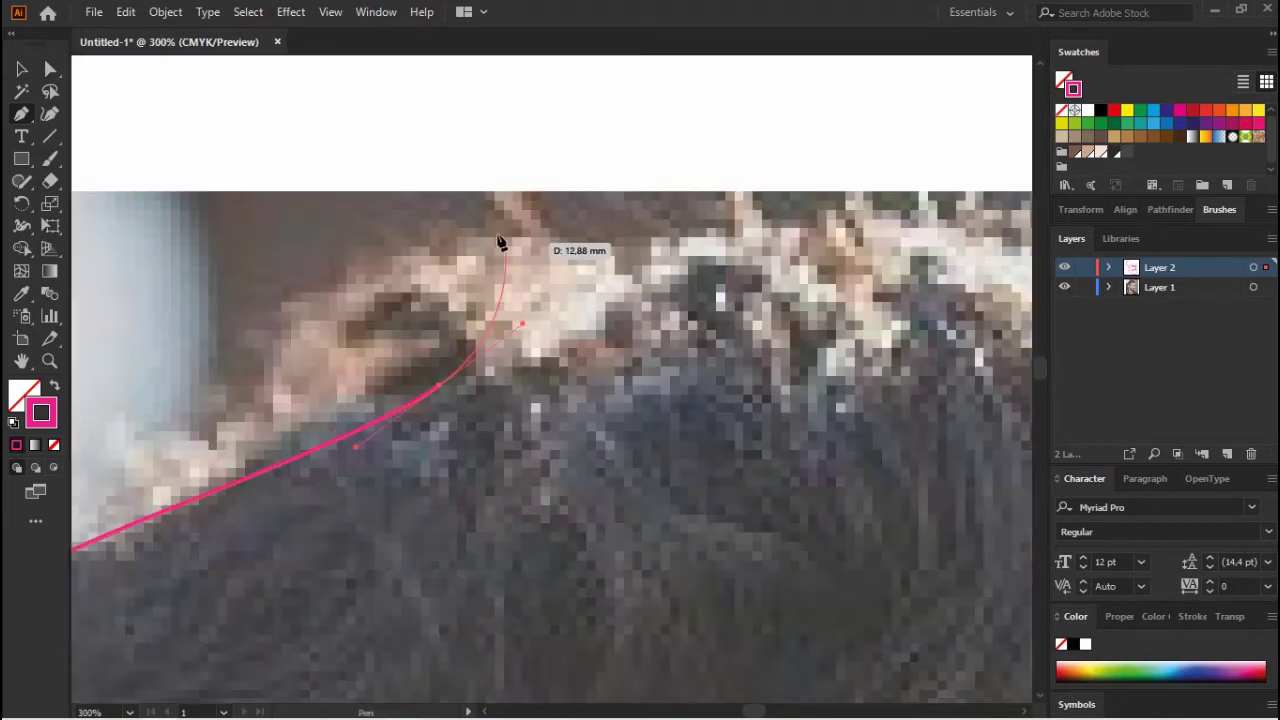
# - Continue the hair outline across the top, down the right side and back to the hairline
pyautogui.click(652, 245)
pyautogui.click(848, 262)
pyautogui.click(884, 352)
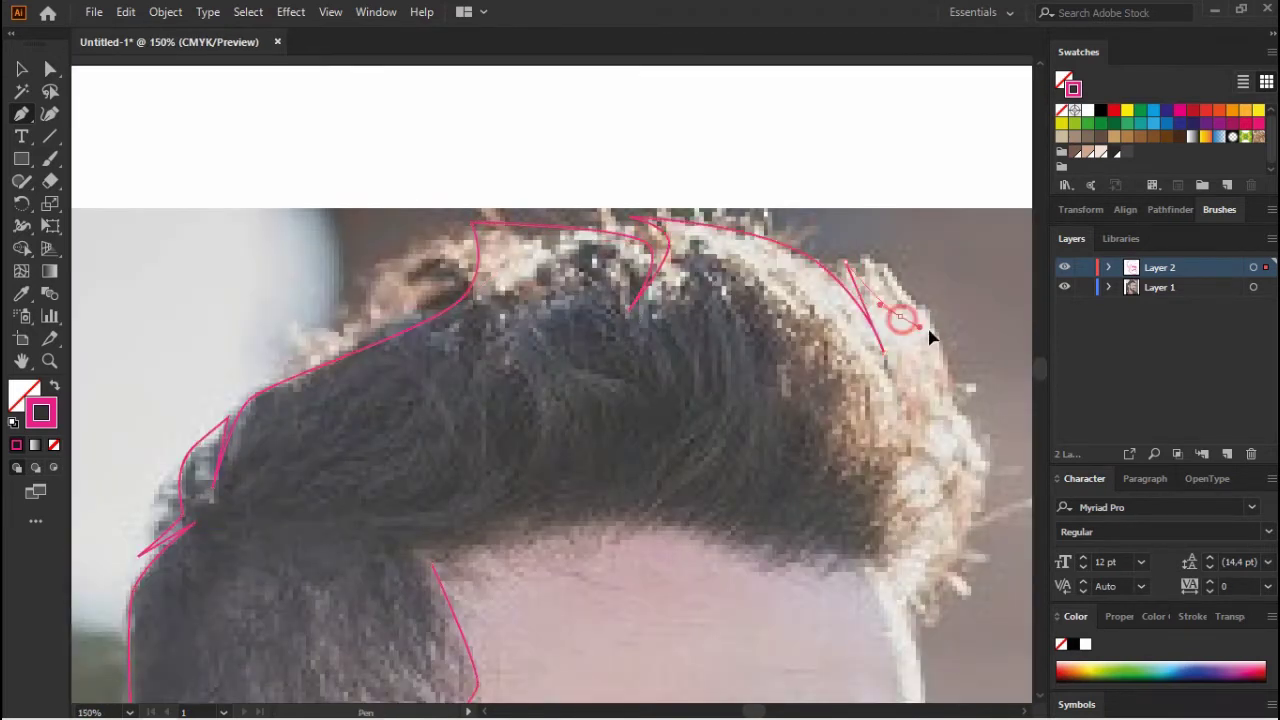
pyautogui.scroll(-1, 972, 390)
pyautogui.scroll(1, 708, 335)
pyautogui.click(718, 443)
pyautogui.click(520, 485)
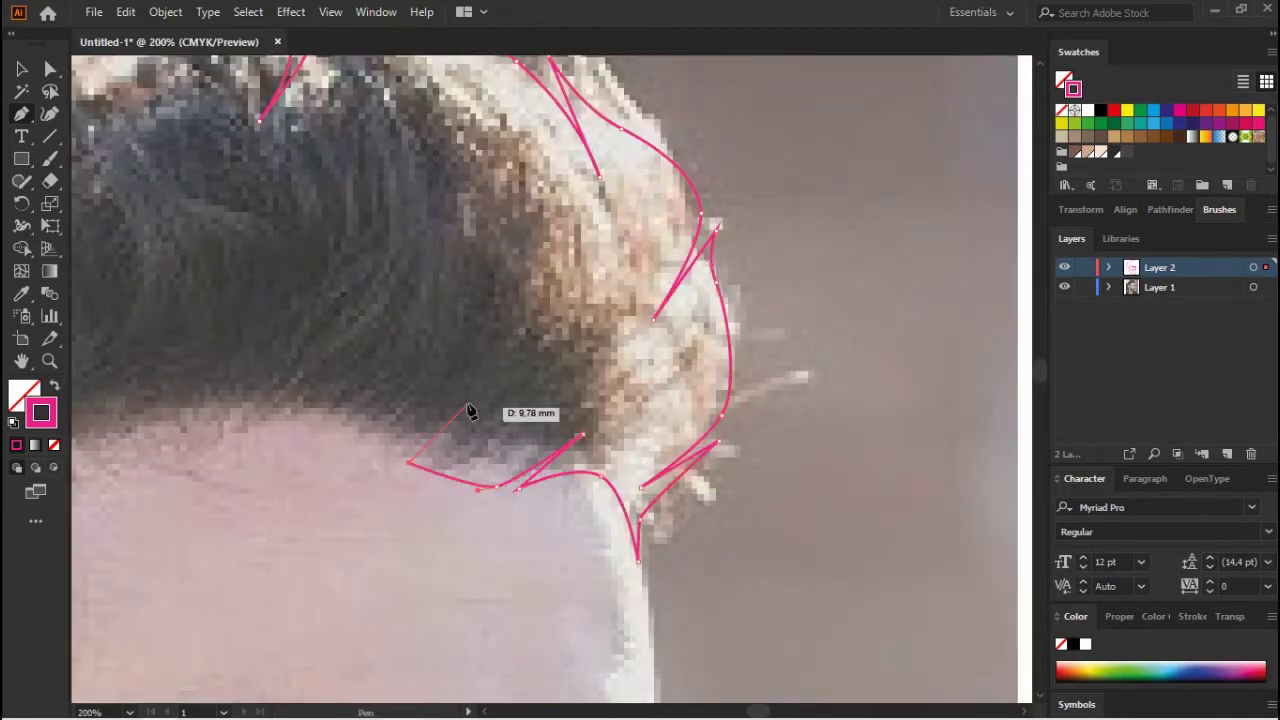
pyautogui.hscroll(-5, 263, 440)
pyautogui.moveTo(309, 429); pyautogui.dragTo(249, 409)
pyautogui.scroll(-3, 518, 372)
# - Trace the mustache's lower edge with a pink path on Layer 2
pyautogui.click(1253, 267)
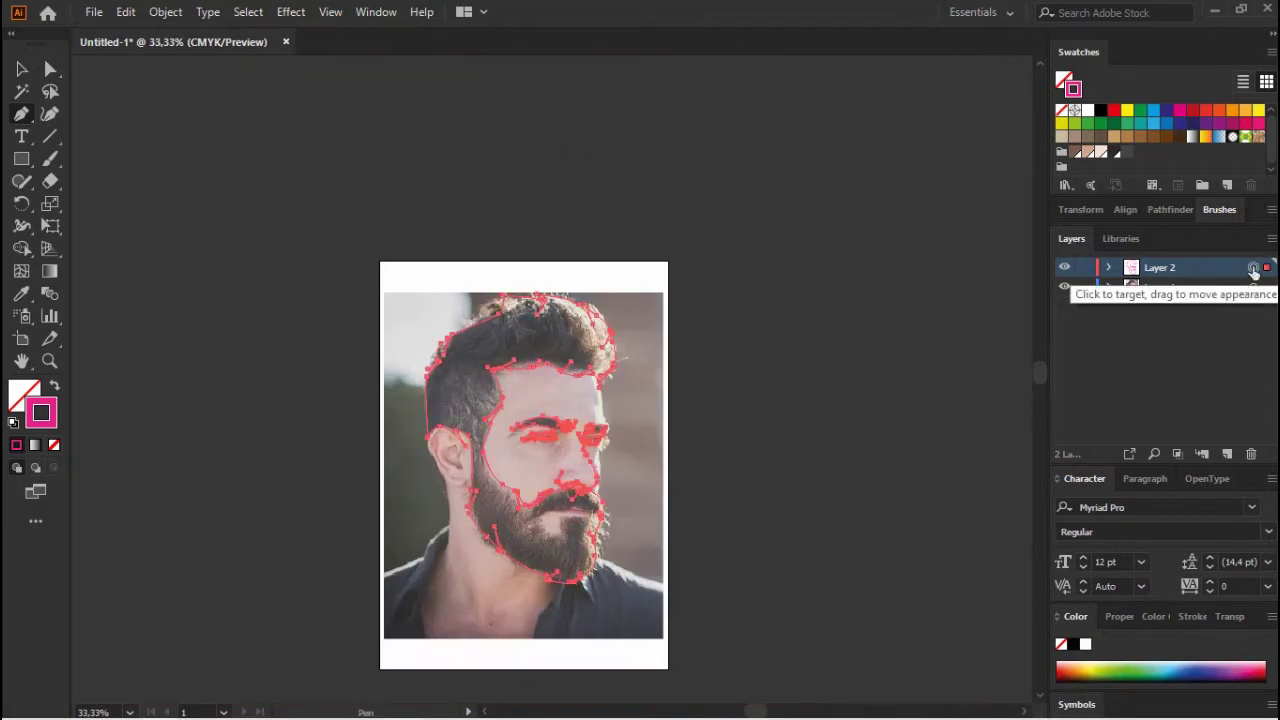
pyautogui.scroll(3, 632, 517)
pyautogui.scroll(3, 632, 517)
pyautogui.moveTo(622, 358); pyautogui.dragTo(419, 420)
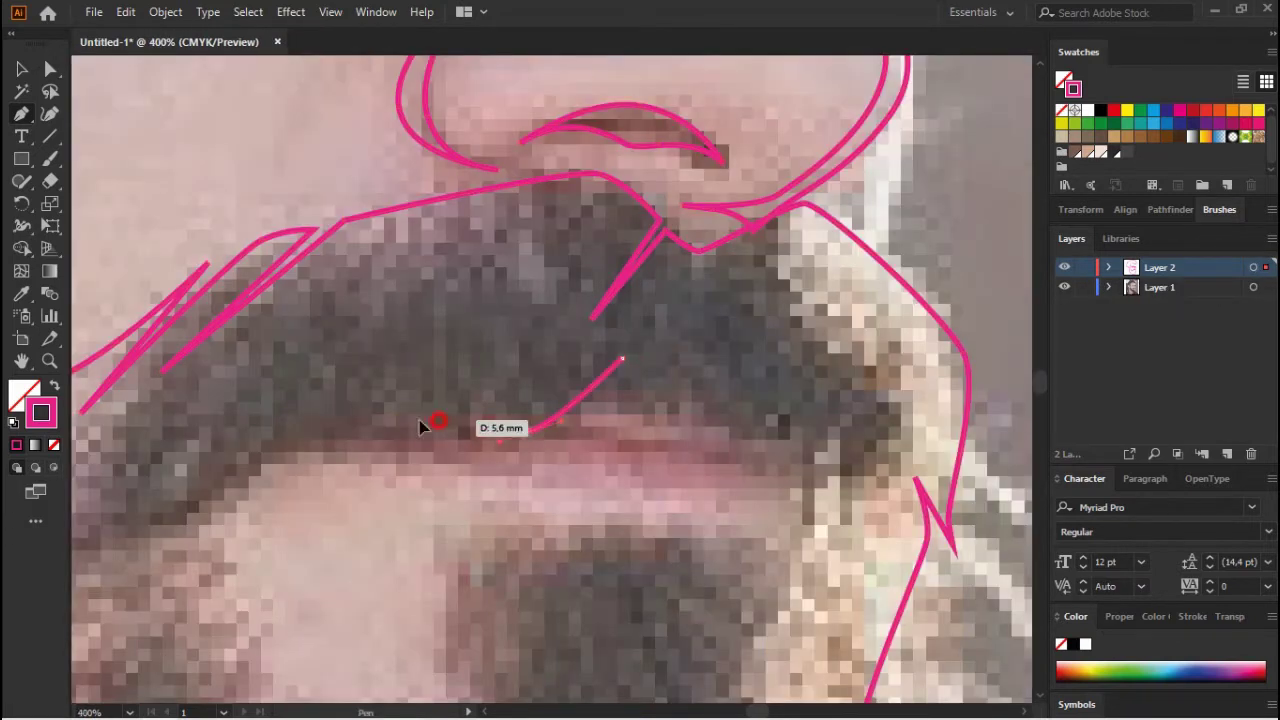
pyautogui.scroll(-1, 215, 497)
pyautogui.click(188, 523)
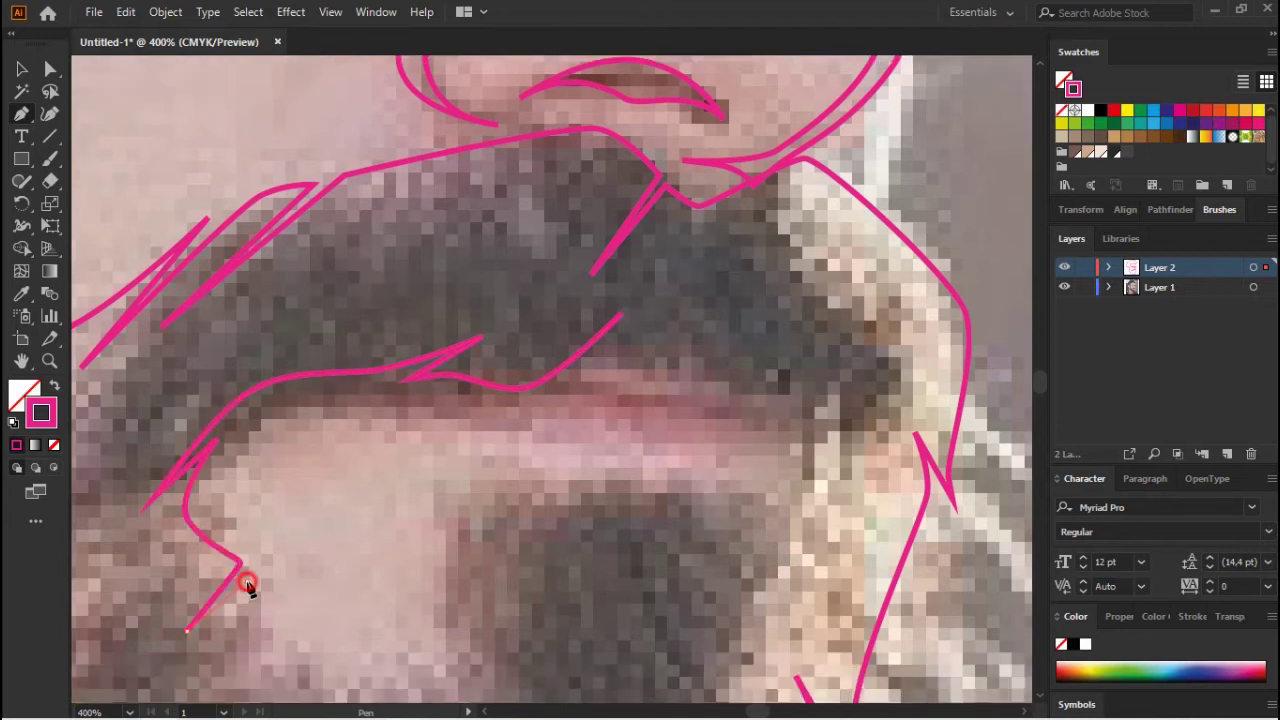
# - Outline the lower lip, the bare patch below it and the last mustache segment
pyautogui.scroll(-4, 248, 585)
pyautogui.scroll(3, 325, 562)
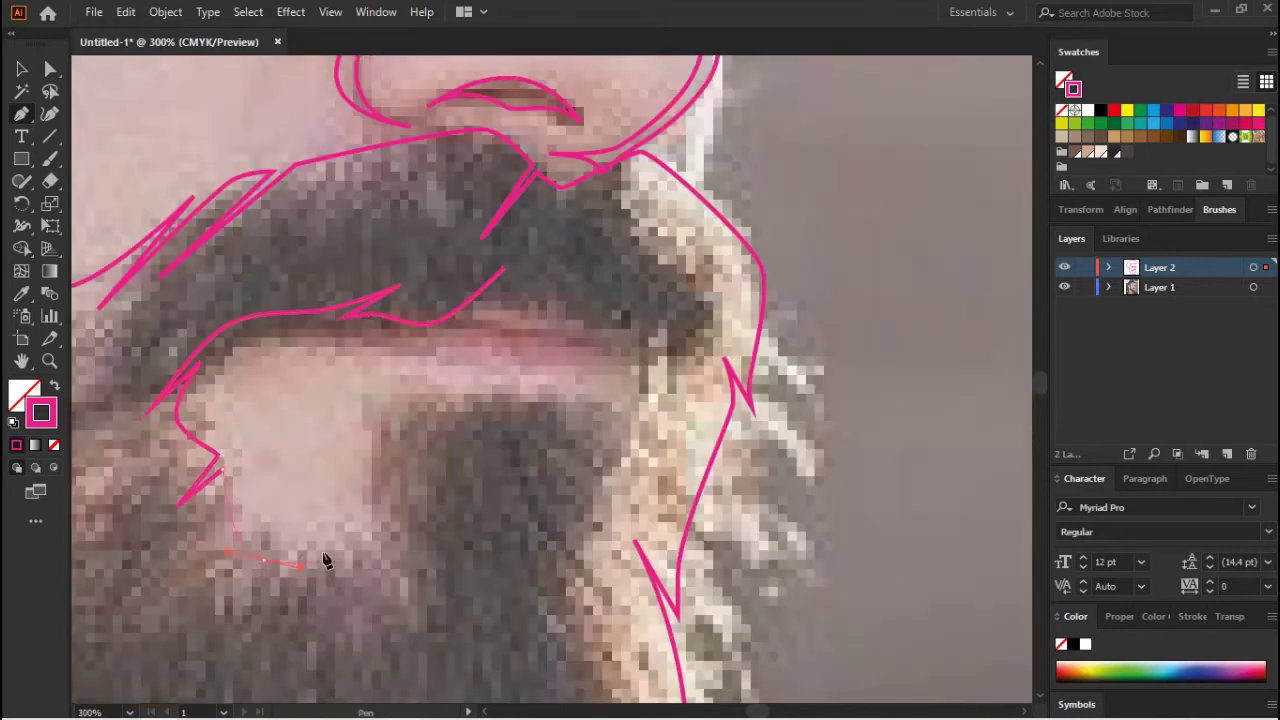
pyautogui.click(329, 476)
pyautogui.click(397, 431)
pyautogui.moveTo(369, 393); pyautogui.dragTo(352, 383)
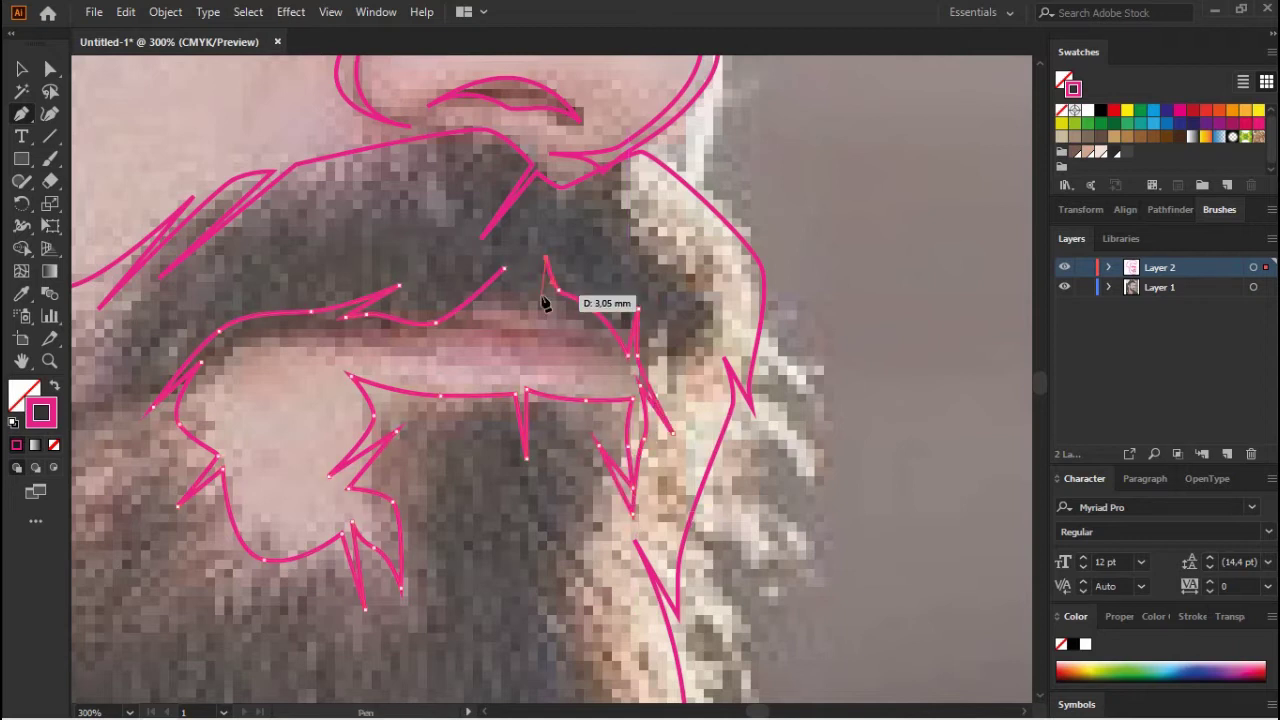
pyautogui.moveTo(476, 314); pyautogui.dragTo(476, 314)
pyautogui.scroll(-3, 476, 314)
# - Select the traced pink outlines as whole objects
pyautogui.press('v')
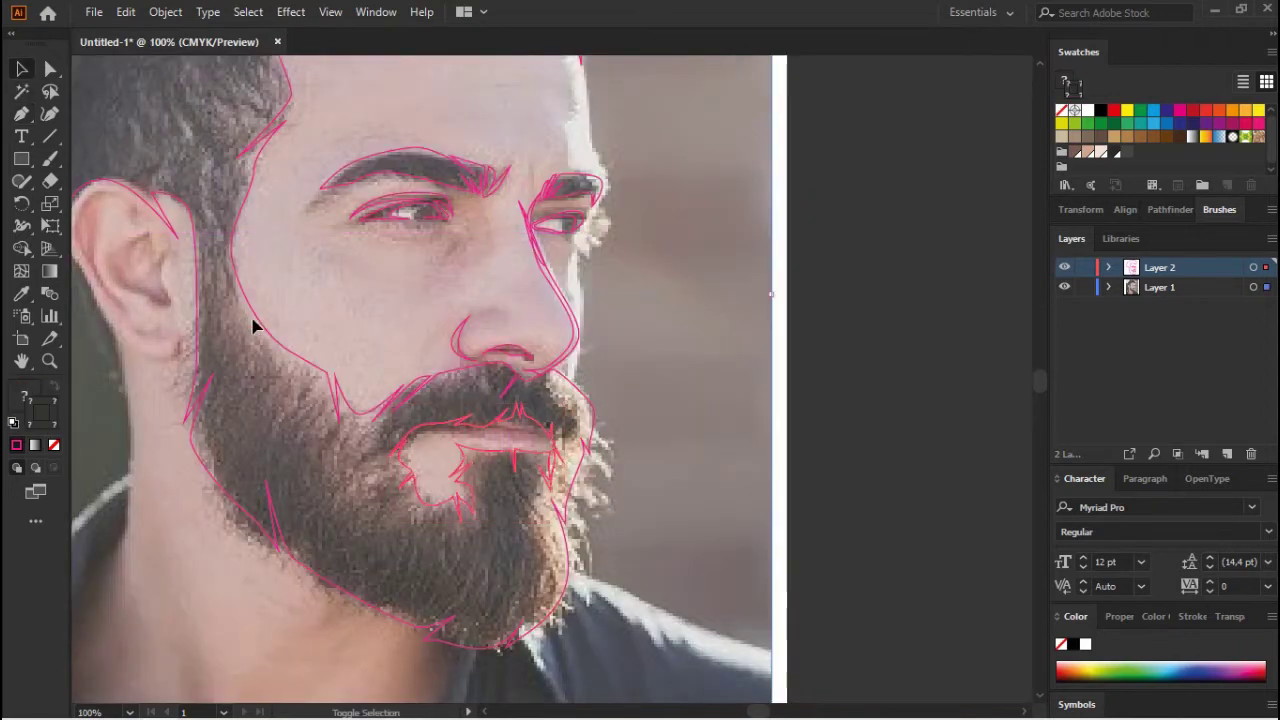
pyautogui.moveTo(400, 449)
pyautogui.mouseDown()
pyautogui.moveTo(357, 420)
pyautogui.moveTo(530, 449)
pyautogui.mouseUp()
pyautogui.hotkey('ctrl', 'z')
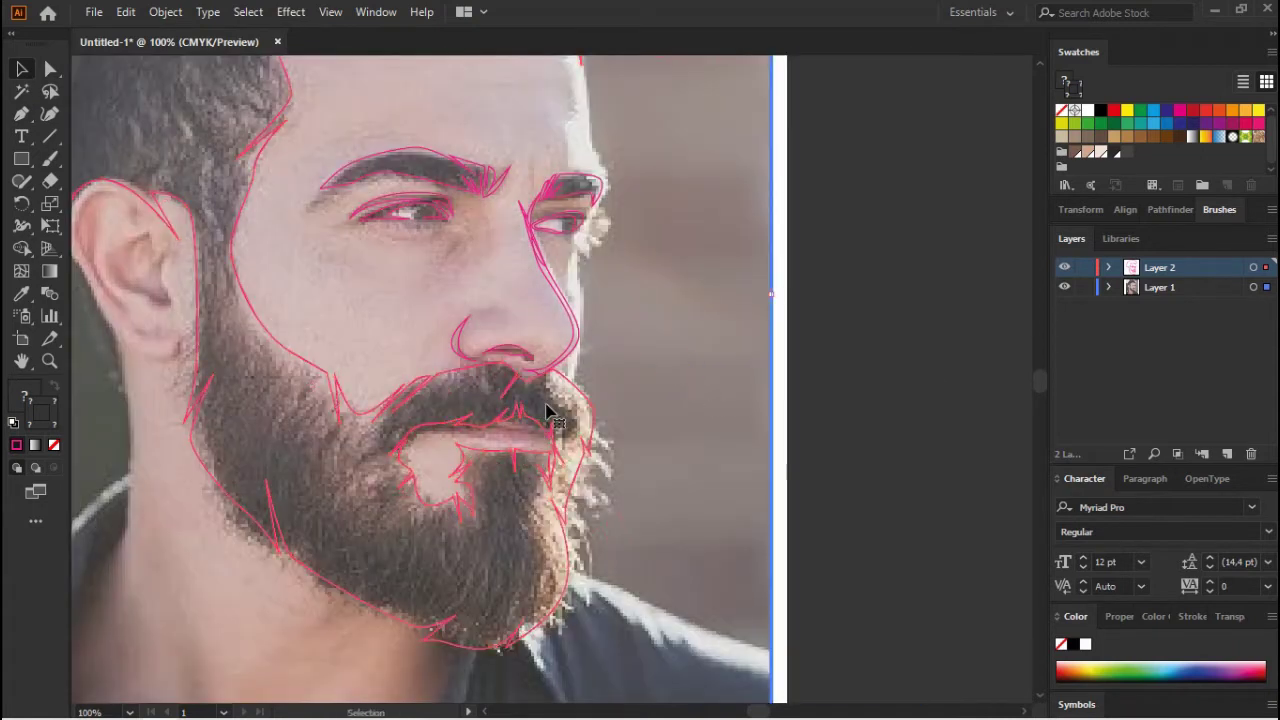
pyautogui.click(578, 430)
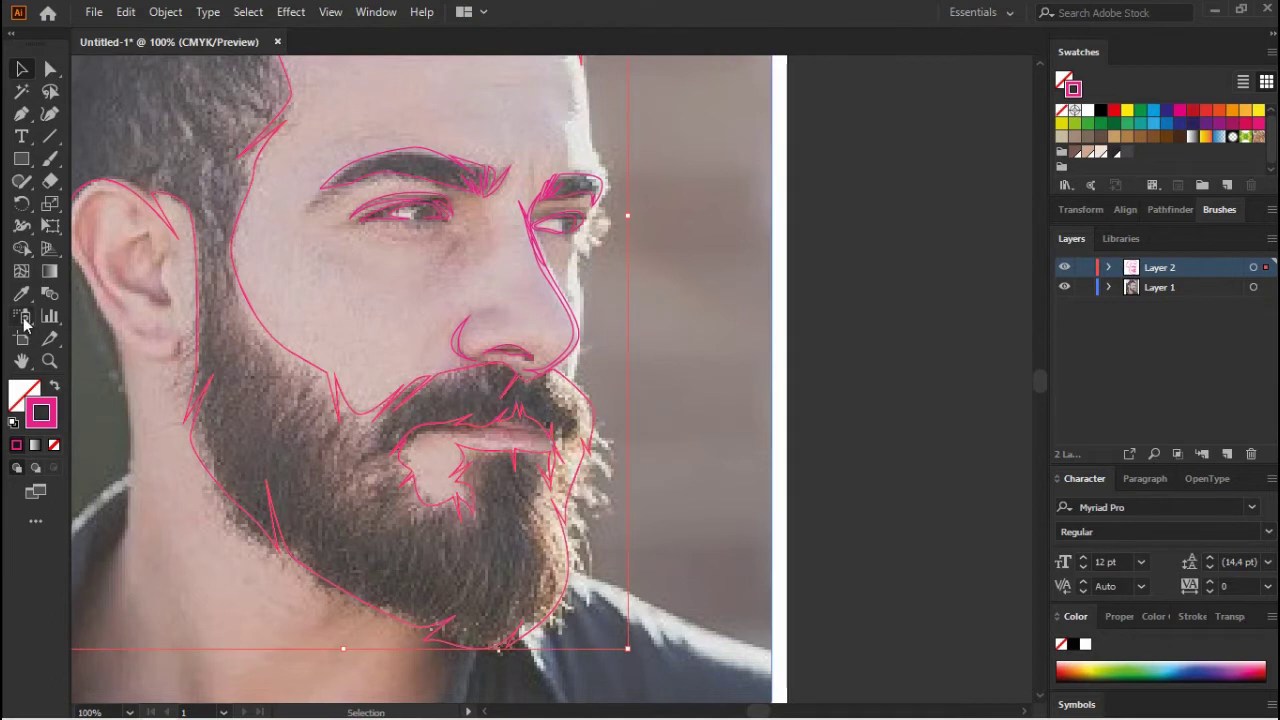
# - Merge the overlapping traced regions, including the chin, into single shapes with Shape Builder
pyautogui.click(22, 248)
pyautogui.click(445, 476)
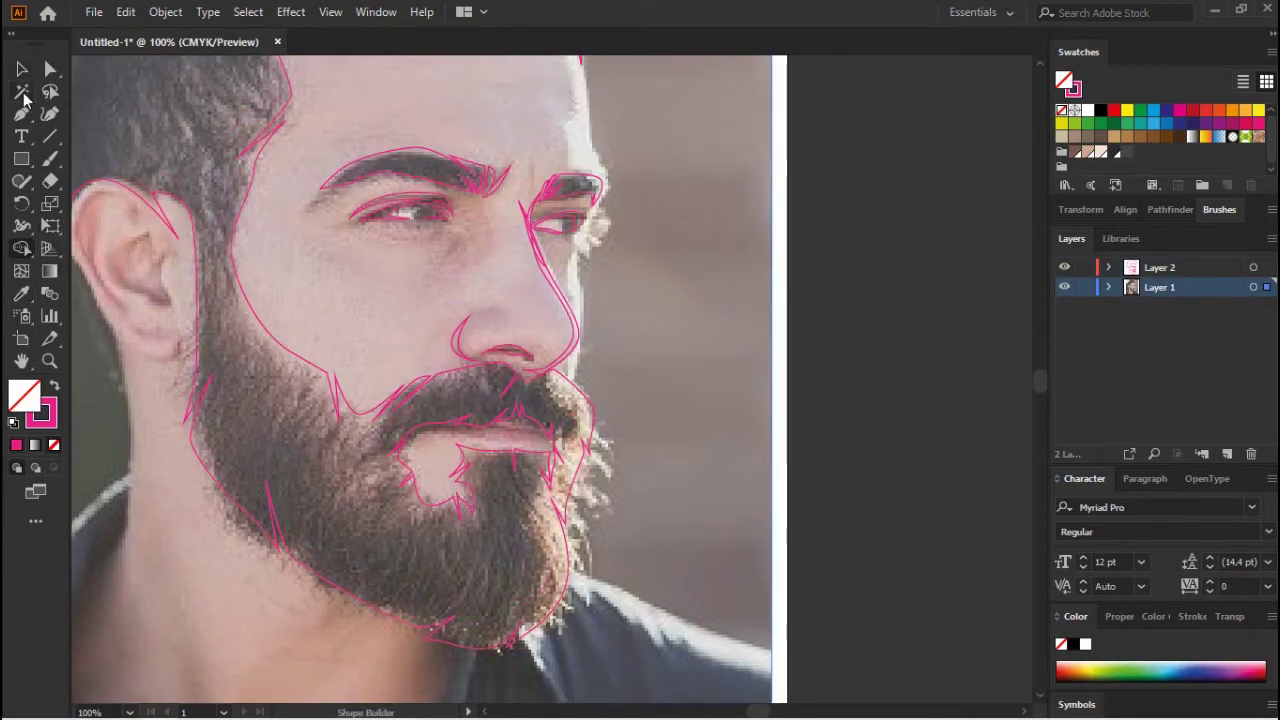
pyautogui.press('v')
pyautogui.click(410, 440)
pyautogui.hotkey('shift', 'm')
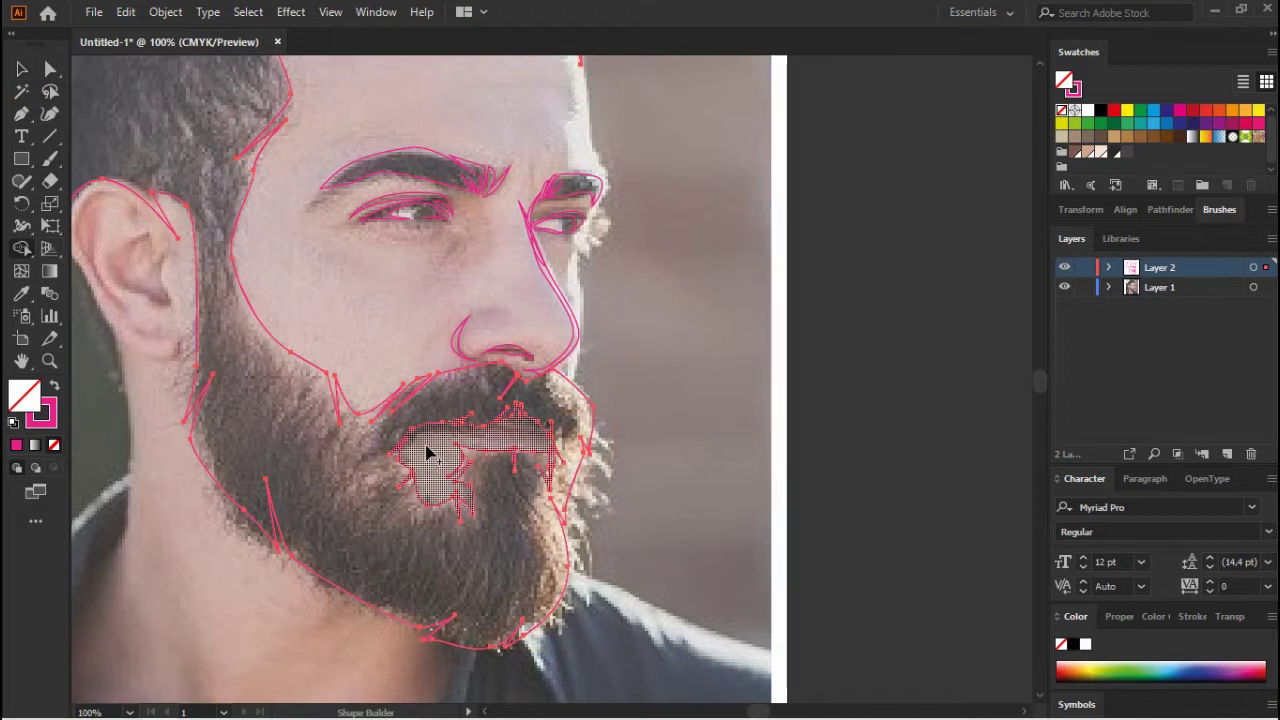
pyautogui.click(427, 450)
# - Swap the pink stroke to a fill and zoom out to the whole artboard
pyautogui.press('v')
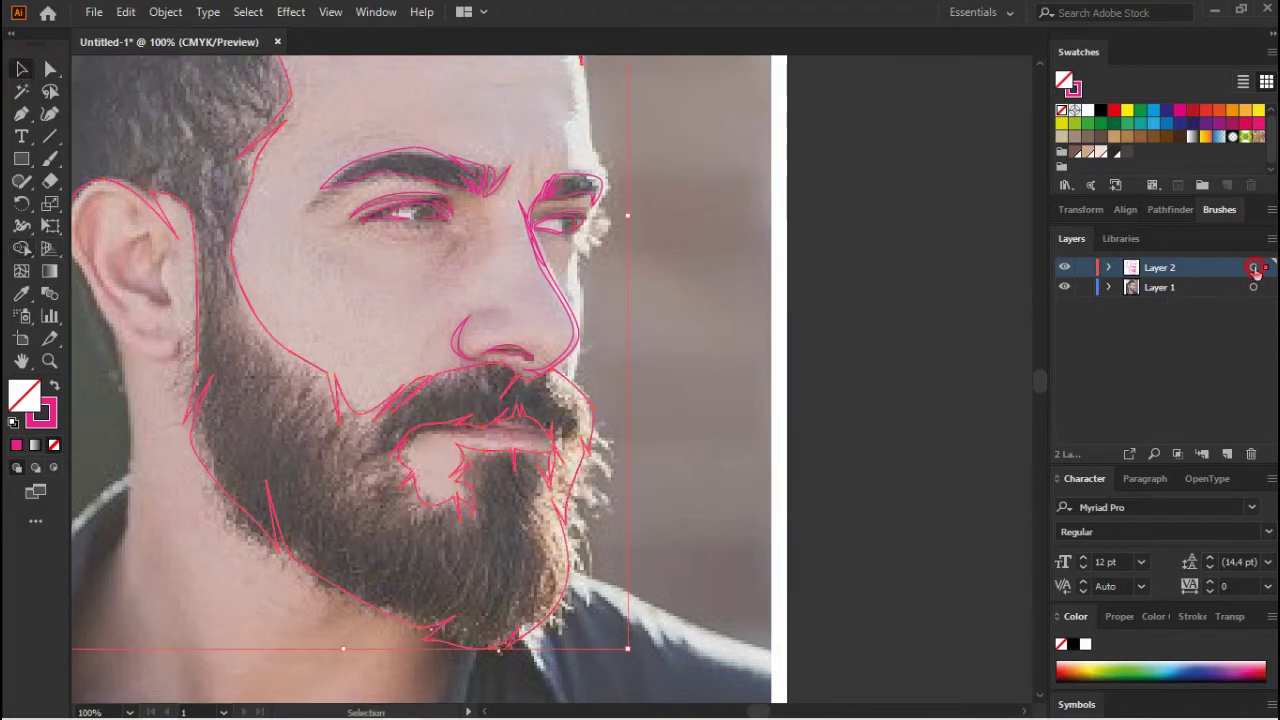
pyautogui.hotkey('shift', 'x')
pyautogui.hotkey('ctrl', '-')
pyautogui.hotkey('ctrl', '-')
# - Show the photo again, switch the pink fill to a stroke, and view the drawing layer as outlines
pyautogui.click(1064, 287)
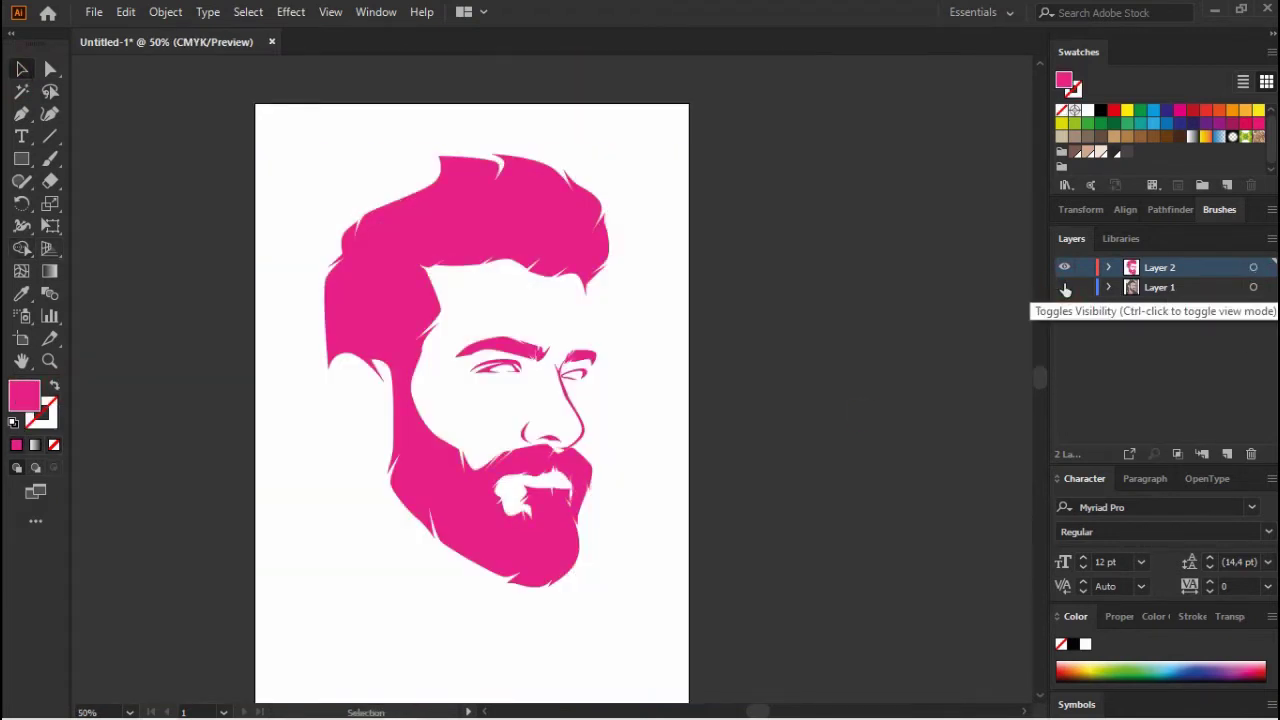
pyautogui.click(1064, 287)
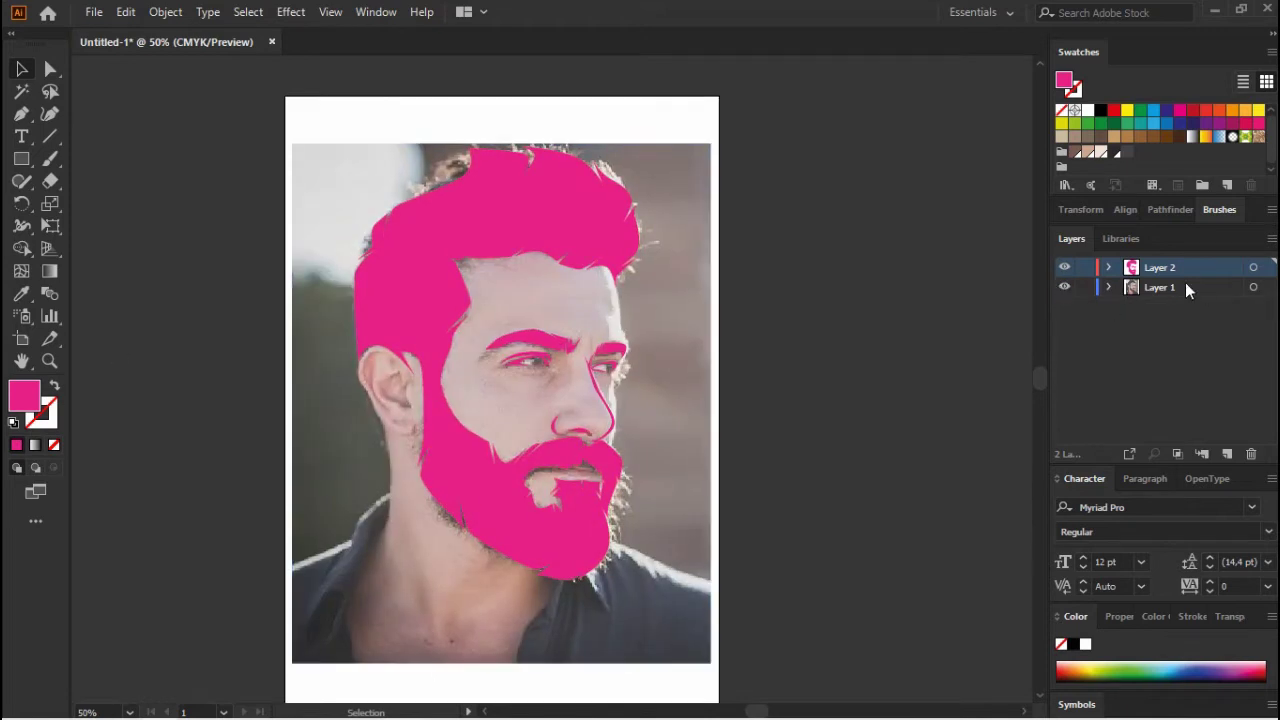
pyautogui.hotkey('shift', 'x')
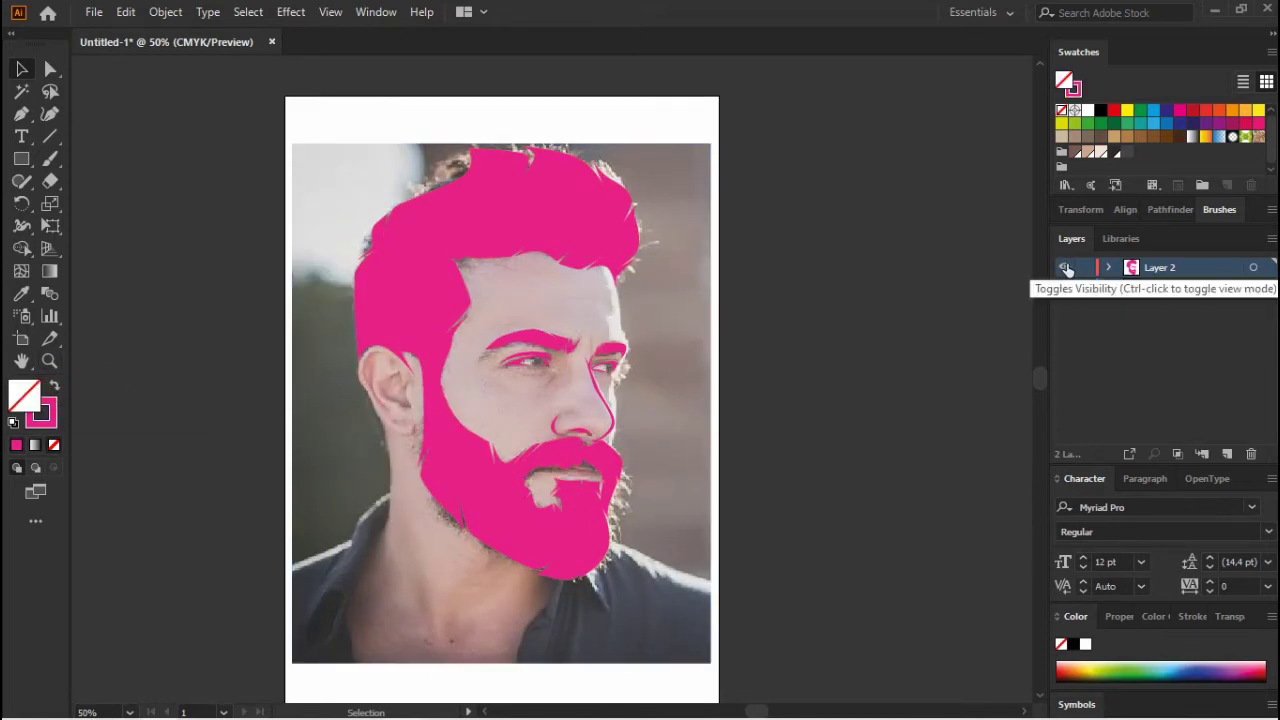
pyautogui.keyDown('ctrl'); pyautogui.click(1064, 267); pyautogui.keyUp('ctrl')
pyautogui.scroll(3, 555, 408)
pyautogui.scroll(-2, 555, 408)
pyautogui.scroll(-2, 566, 360)
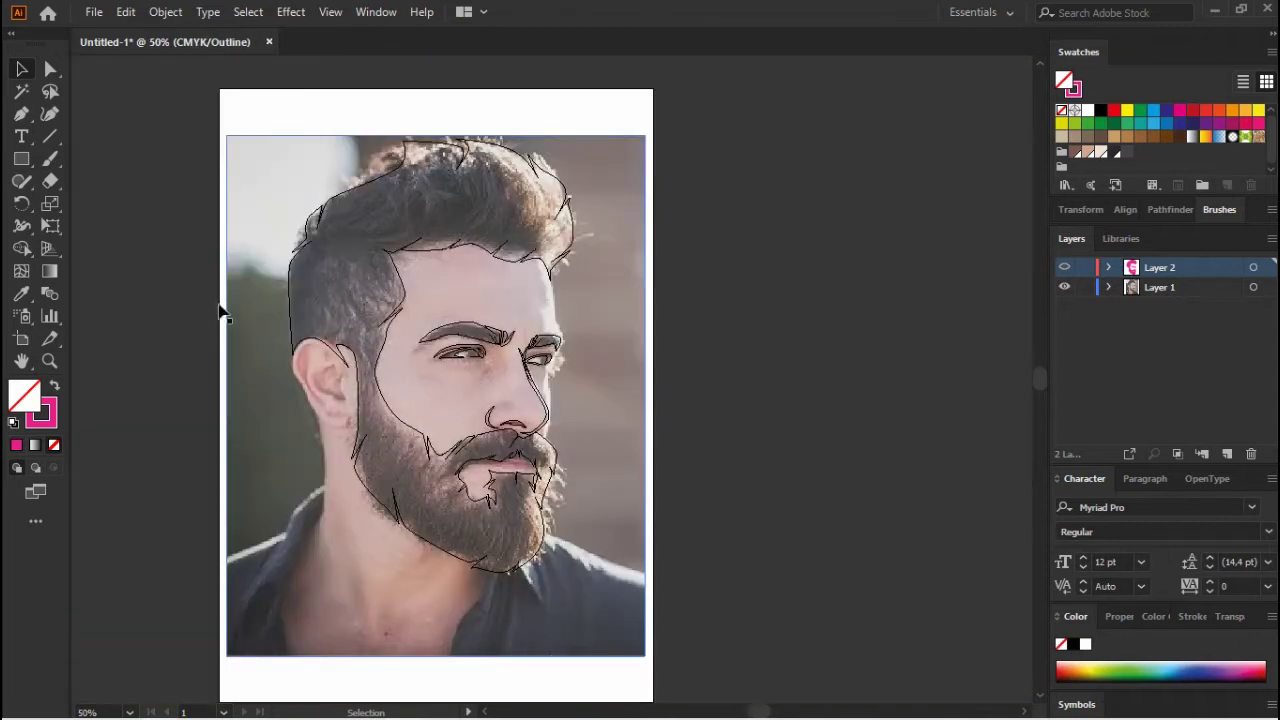
pyautogui.scroll(3, 290, 400)
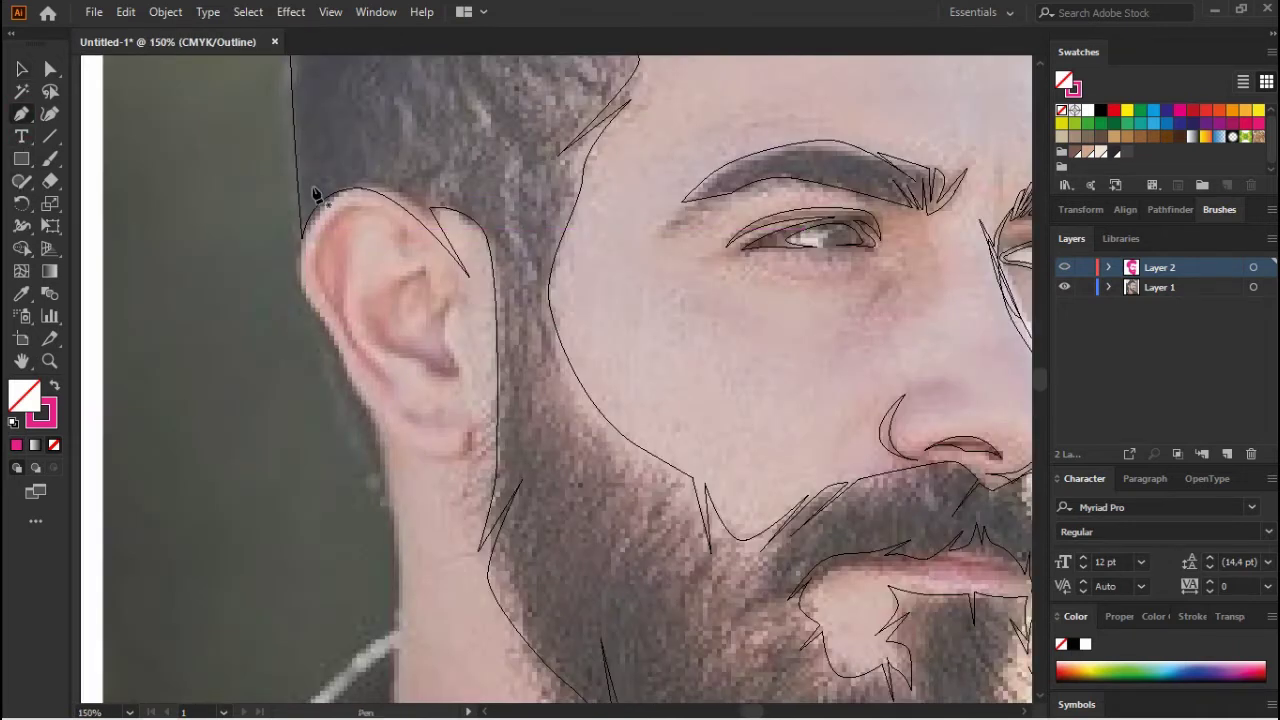
pyautogui.scroll(-1, 397, 468)
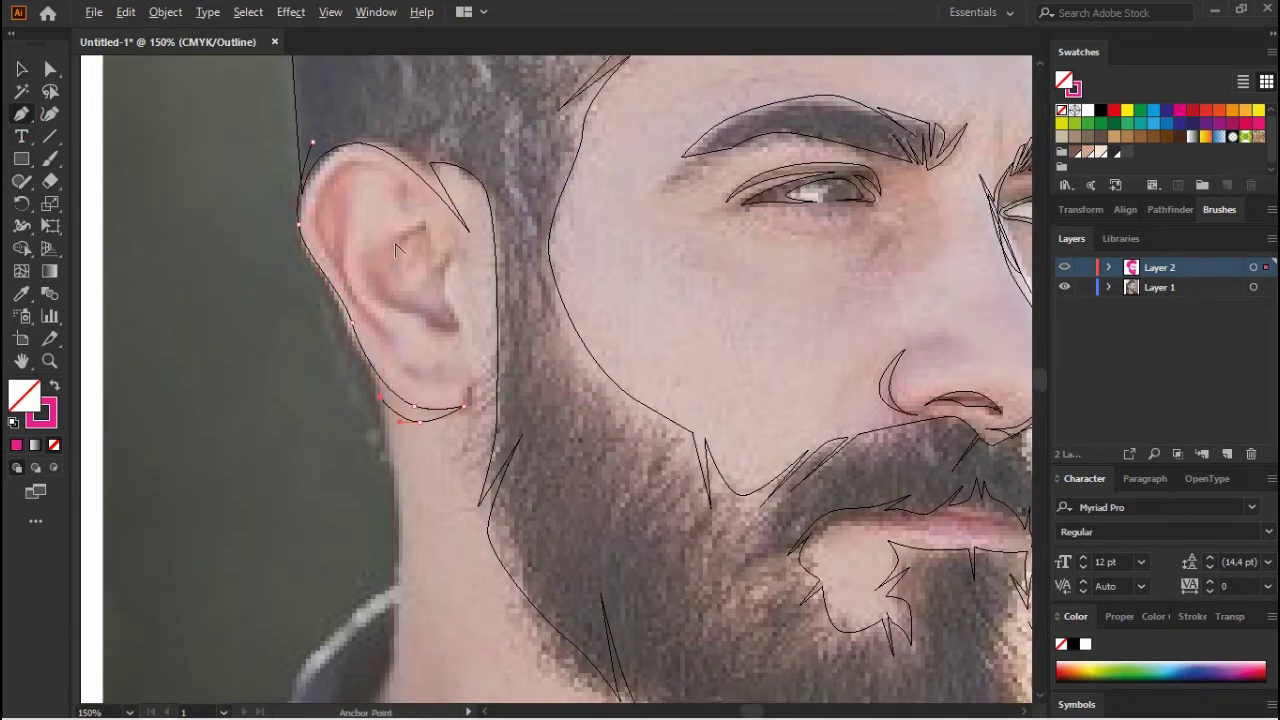
pyautogui.scroll(-2, 397, 468)
# - Trace the neck contour from below the ear across the shoulders and chest to the beard's right edge
pyautogui.moveTo(396, 455); pyautogui.dragTo(397, 484)
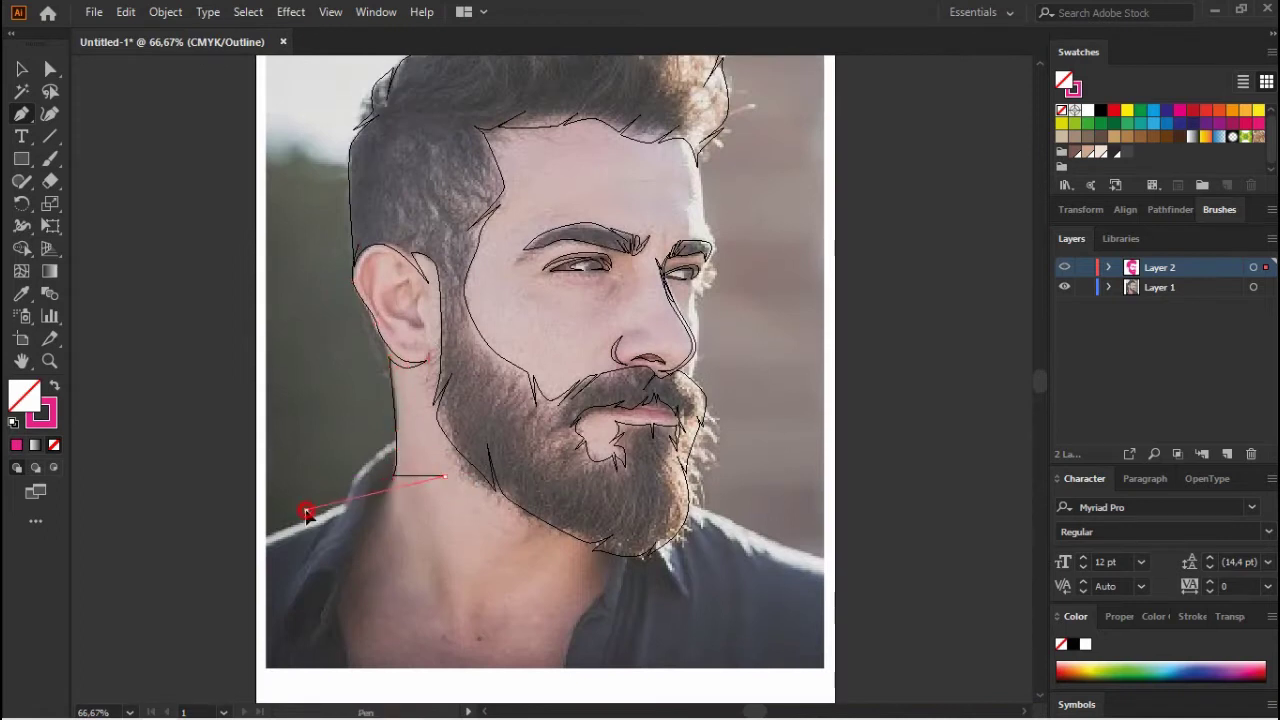
pyautogui.click(307, 513)
pyautogui.scroll(-1, 238, 340)
pyautogui.click(550, 622)
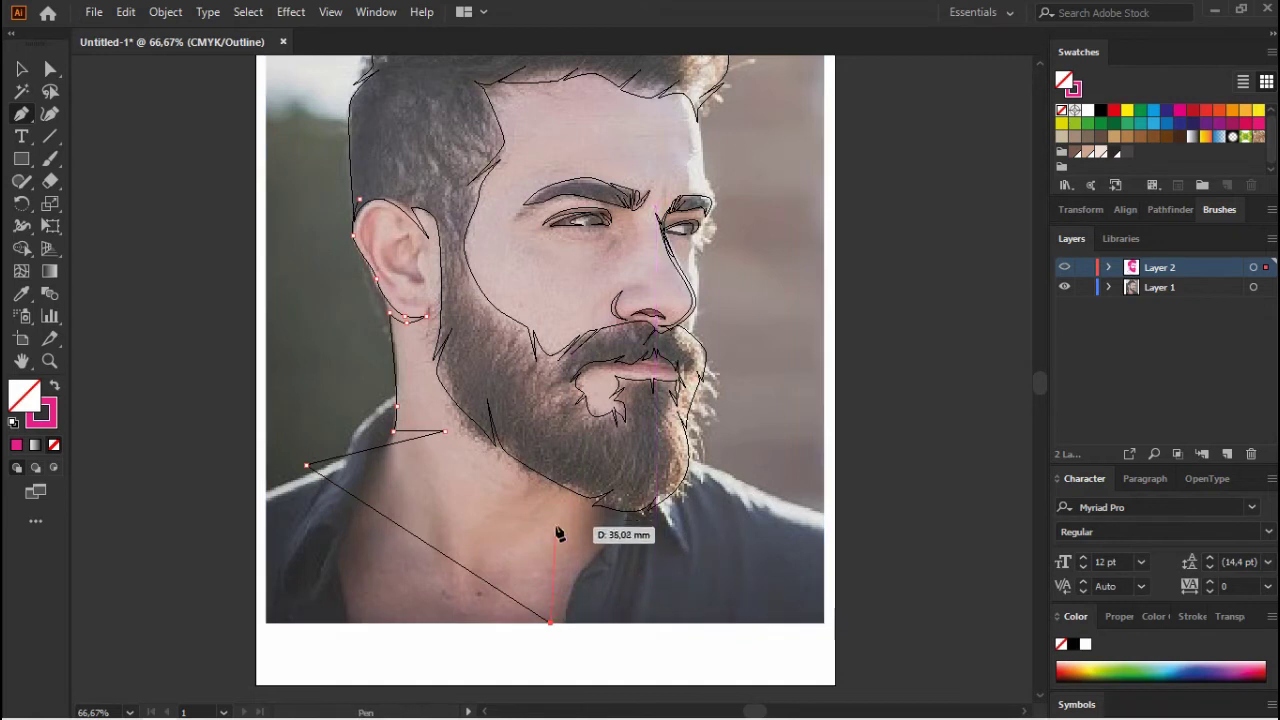
pyautogui.click(788, 540)
pyautogui.click(666, 461)
pyautogui.scroll(1, 677, 457)
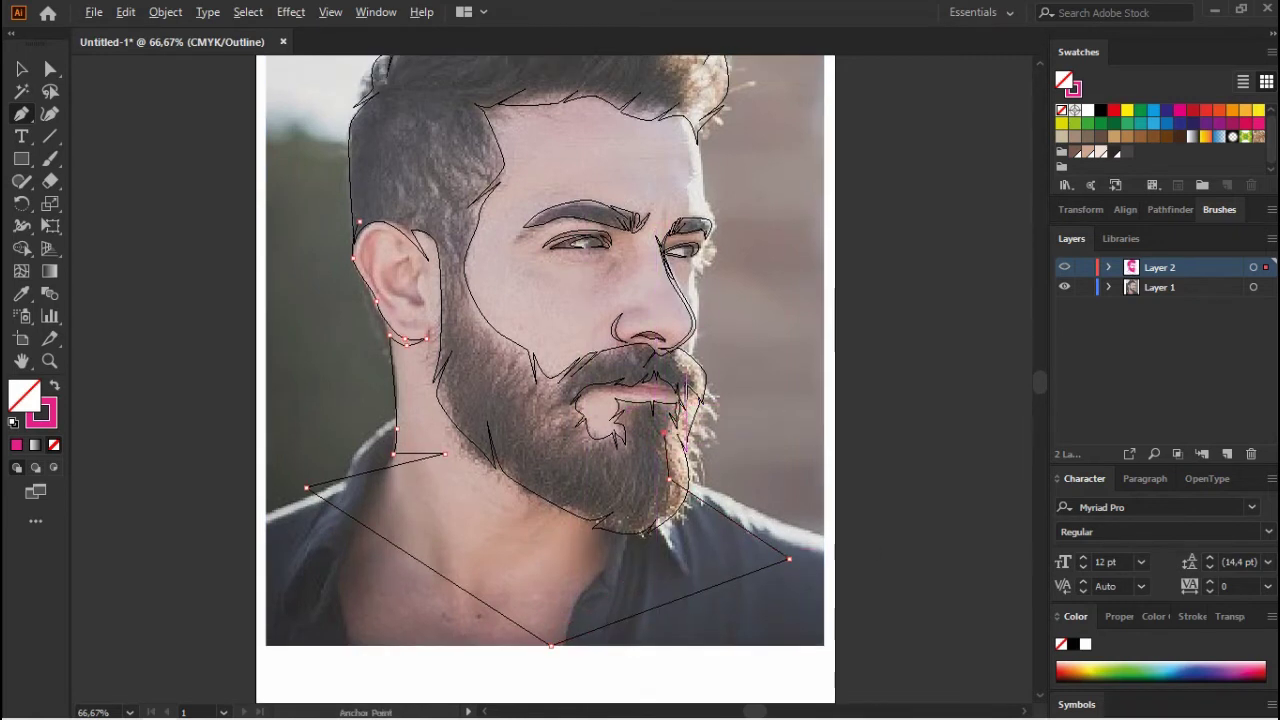
pyautogui.scroll(2, 685, 428)
pyautogui.scroll(-3, 703, 385)
pyautogui.scroll(-2, 703, 385)
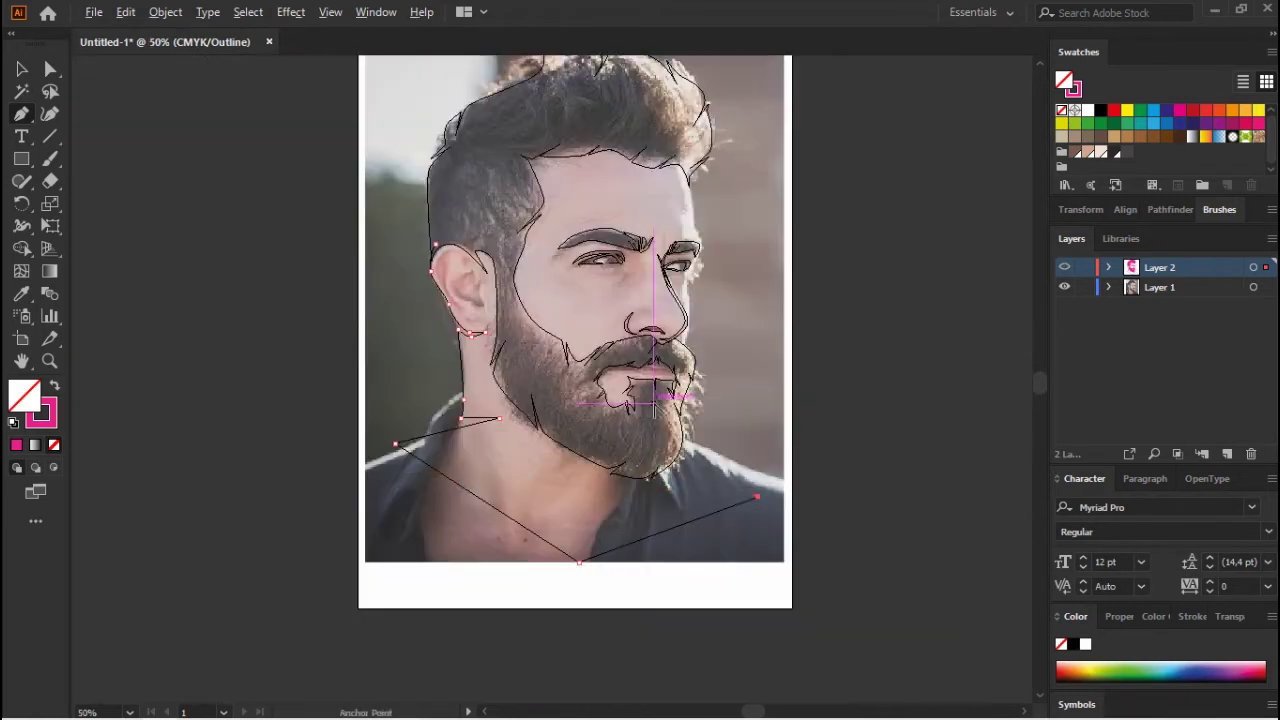
pyautogui.scroll(3, 440, 420)
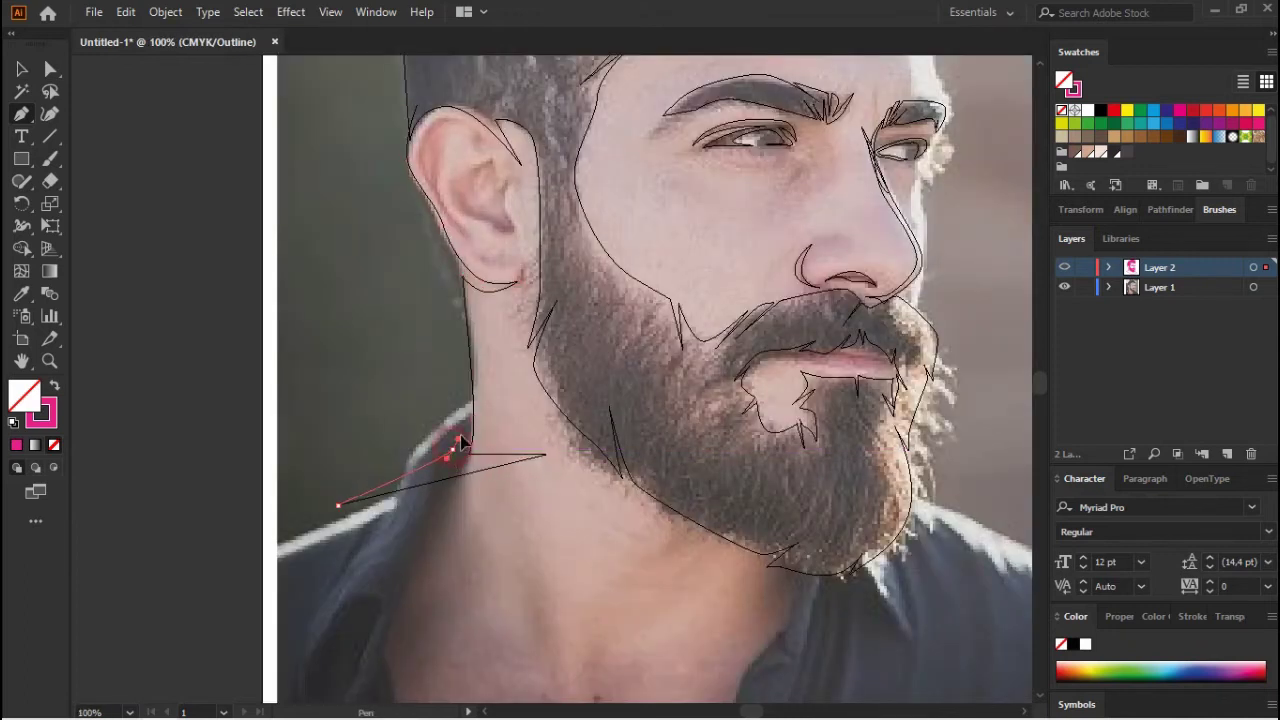
pyautogui.scroll(2, 420, 100)
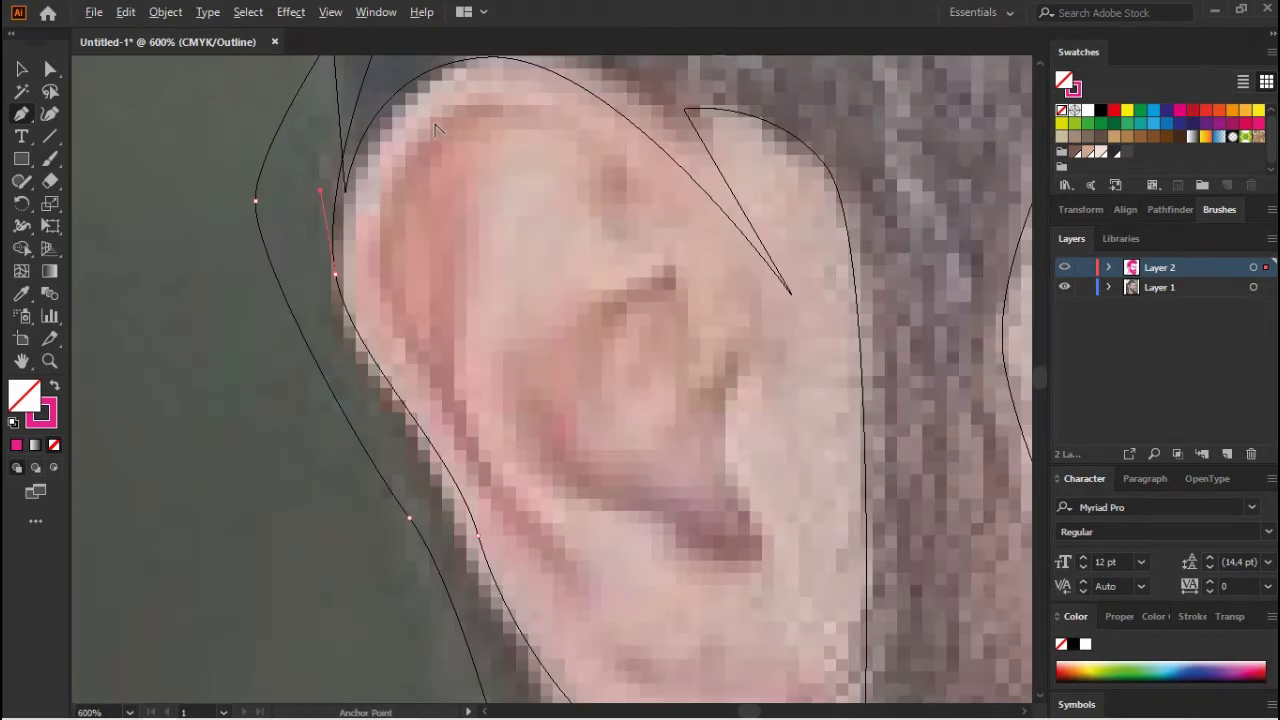
pyautogui.scroll(2, 420, 100)
# - Trace the ear's outer curve, the earlobe and the inner-ear folds
pyautogui.press('v')
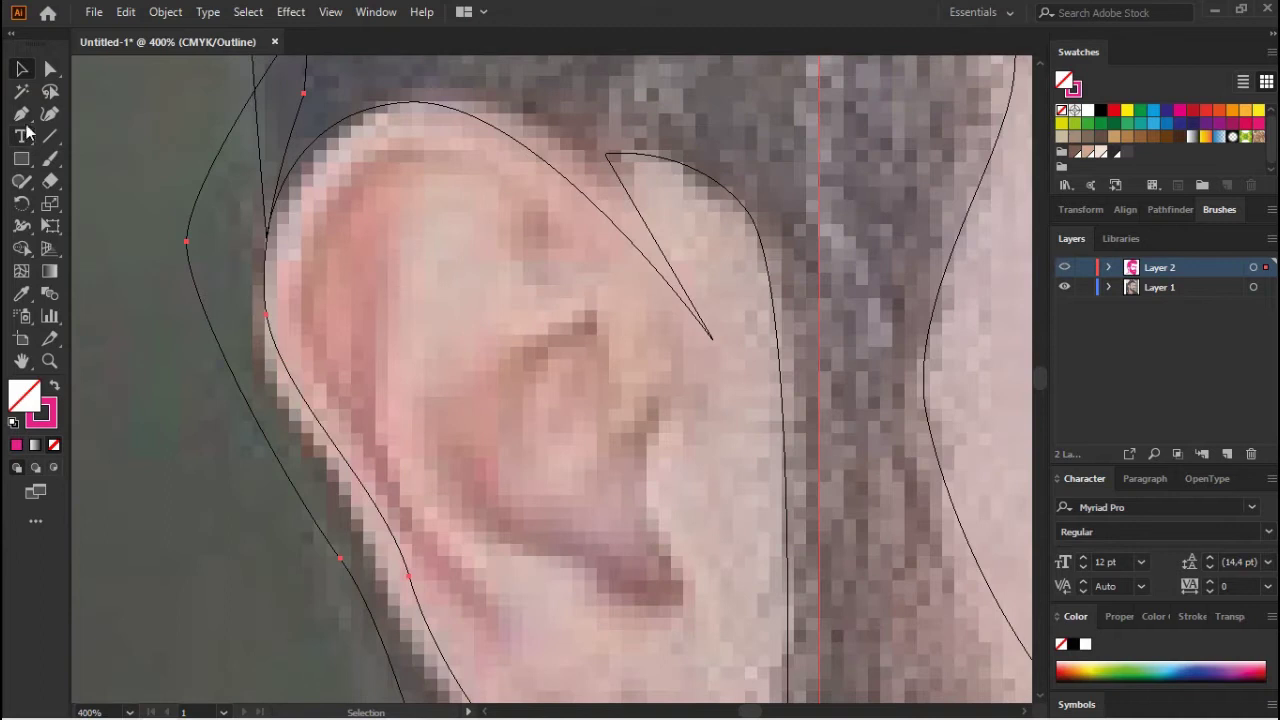
pyautogui.moveTo(403, 155)
pyautogui.mouseDown()
pyautogui.moveTo(370, 160)
pyautogui.moveTo(480, 199)
pyautogui.mouseUp()
pyautogui.click(375, 455)
pyautogui.click(477, 605)
pyautogui.click(363, 375)
pyautogui.click(619, 435)
pyautogui.moveTo(680, 612); pyautogui.dragTo(677, 374)
pyautogui.hotkey('ctrl', '0')
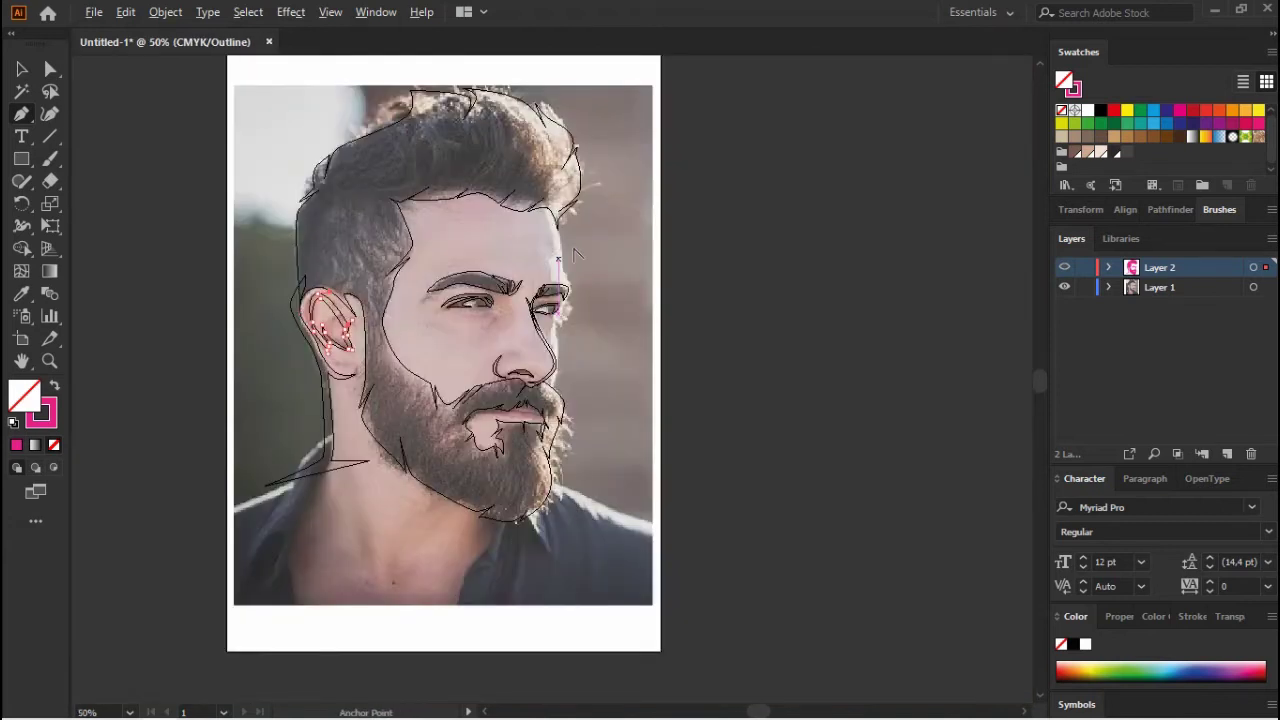
# - Draw the cheek contour running from the far eye down the face
pyautogui.hotkey('ctrl', '+')
pyautogui.hotkey('ctrl', '+')
pyautogui.hotkey('ctrl', '+')
pyautogui.hotkey('ctrl', '+')
pyautogui.hotkey('ctrl', '+')
pyautogui.hotkey('ctrl', '+')
pyautogui.moveTo(537, 490); pyautogui.dragTo(556, 530)
pyautogui.moveTo(580, 632); pyautogui.dragTo(570, 662)
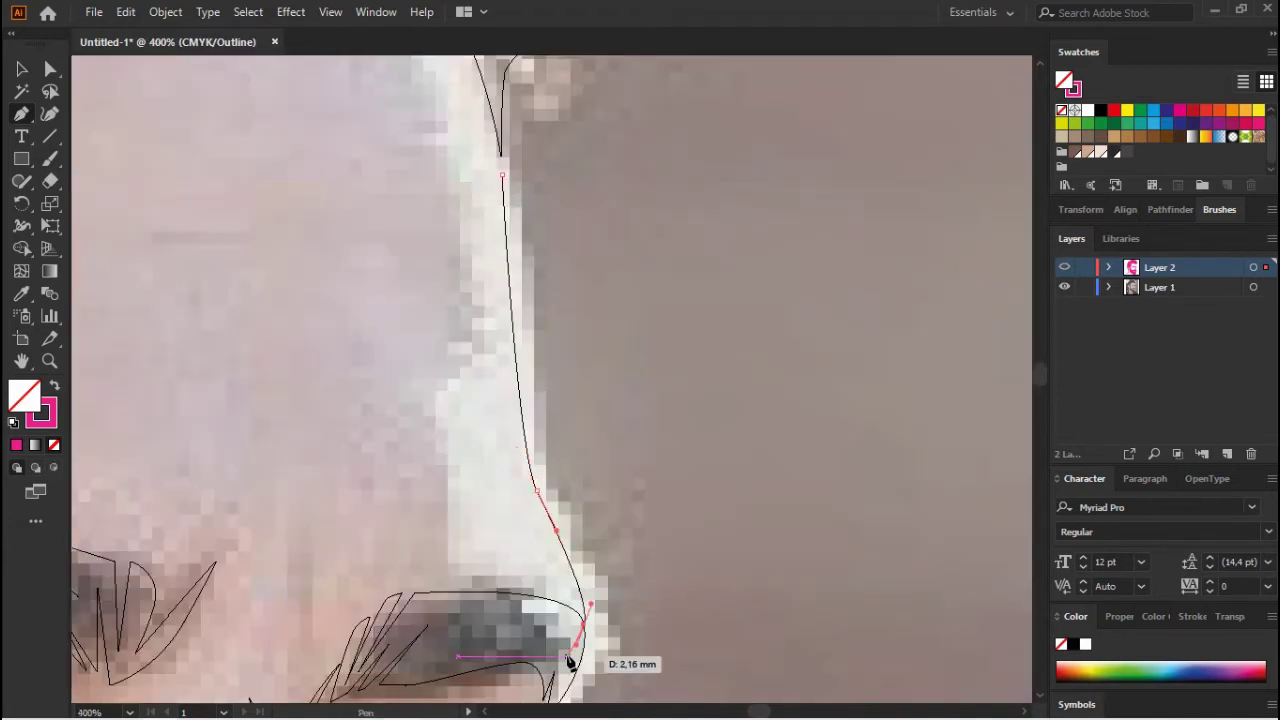
pyautogui.moveTo(494, 122); pyautogui.dragTo(506, 165)
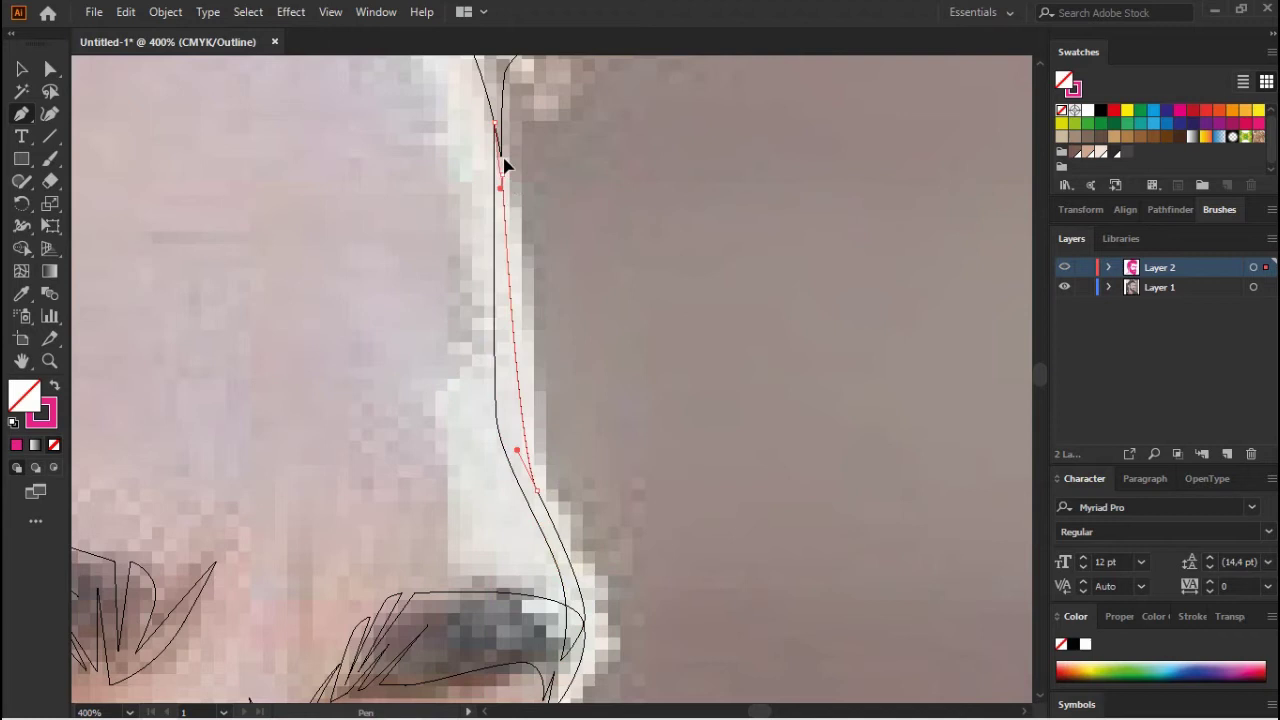
pyautogui.hotkey('ctrl', '0')
pyautogui.scroll(3, 523, 251)
pyautogui.scroll(-1, 521, 247)
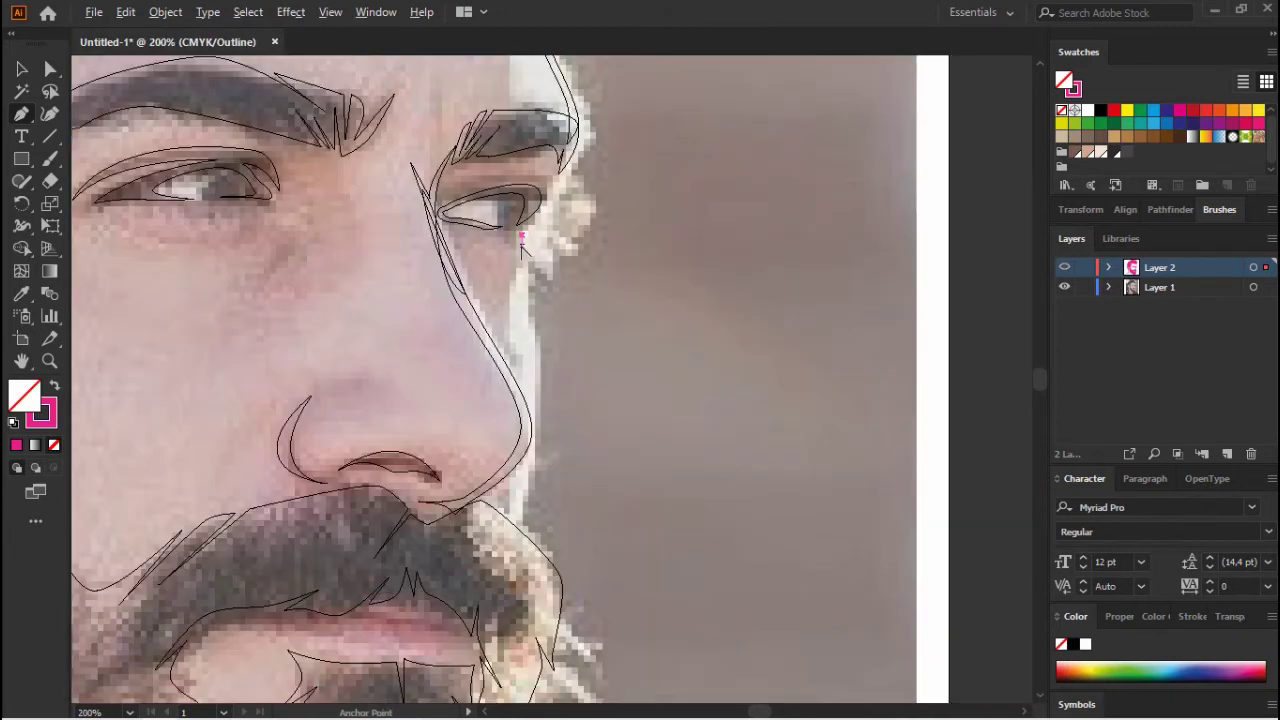
# - Trace the curve below the far eye and around its iris
pyautogui.moveTo(530, 568); pyautogui.dragTo(552, 387)
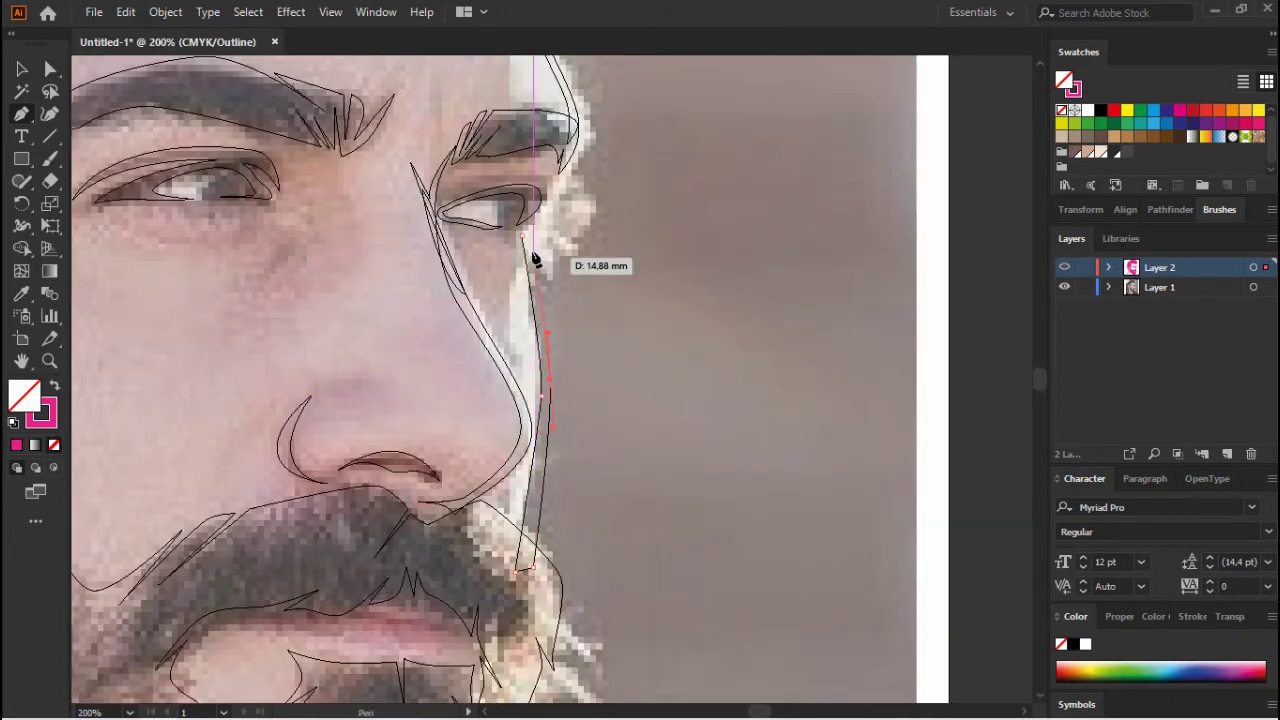
pyautogui.scroll(4, 535, 258)
pyautogui.scroll(-1, 477, 258)
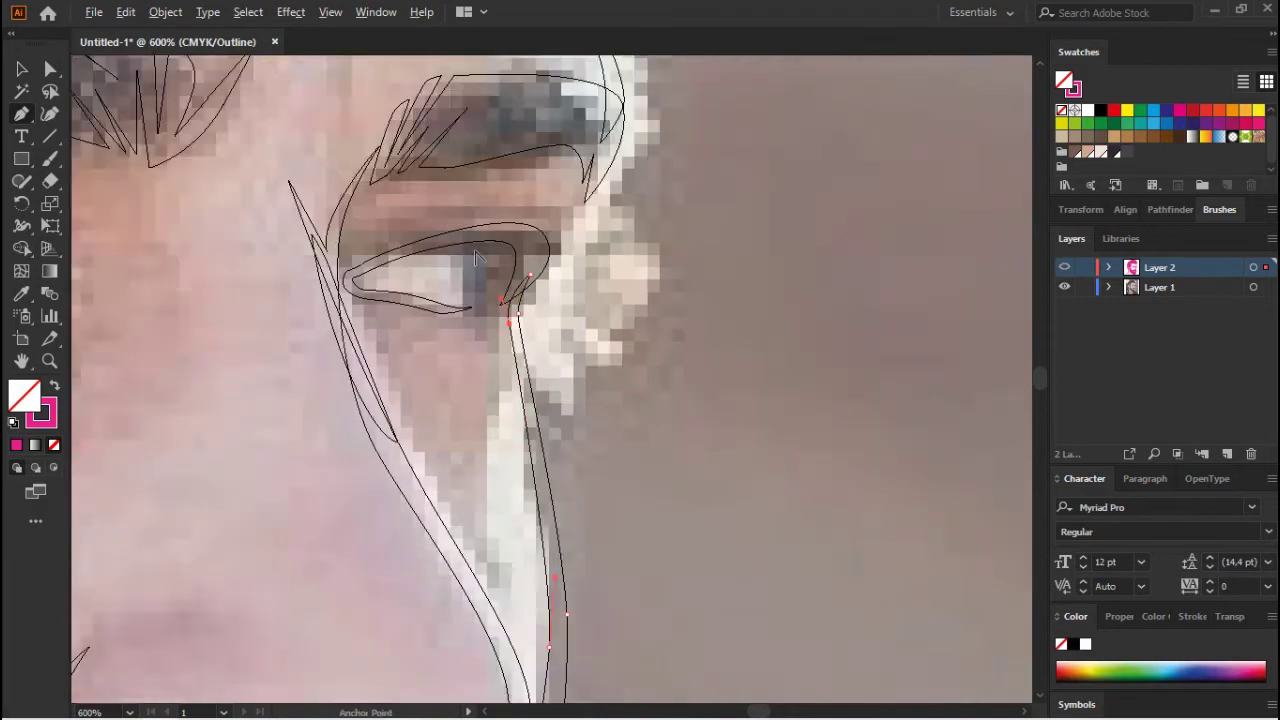
pyautogui.scroll(2, 477, 258)
pyautogui.moveTo(609, 391); pyautogui.dragTo(640, 363)
pyautogui.moveTo(529, 169); pyautogui.dragTo(443, 180)
pyautogui.scroll(-1, 472, 368)
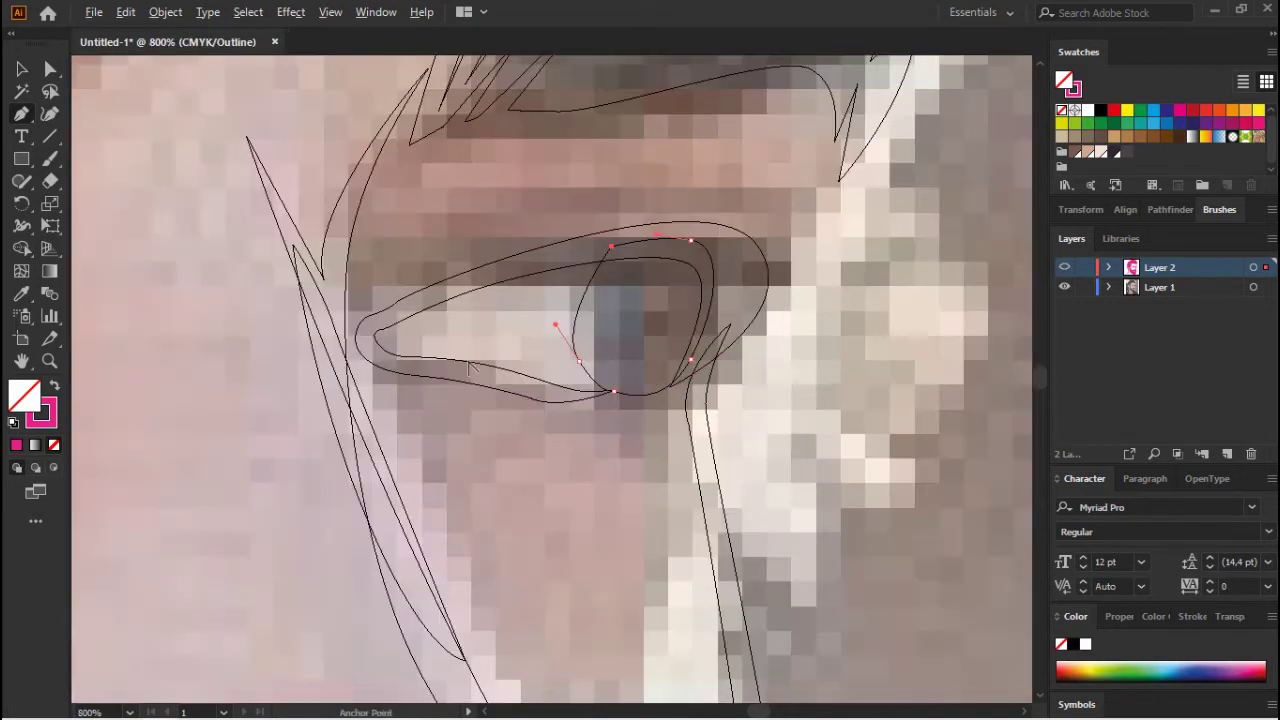
pyautogui.scroll(2, 472, 368)
# - Outline the near eye's iris, then preview the paths with pink fill and the photo hidden
pyautogui.moveTo(372, 352); pyautogui.dragTo(407, 289)
pyautogui.scroll(-5, 465, 207)
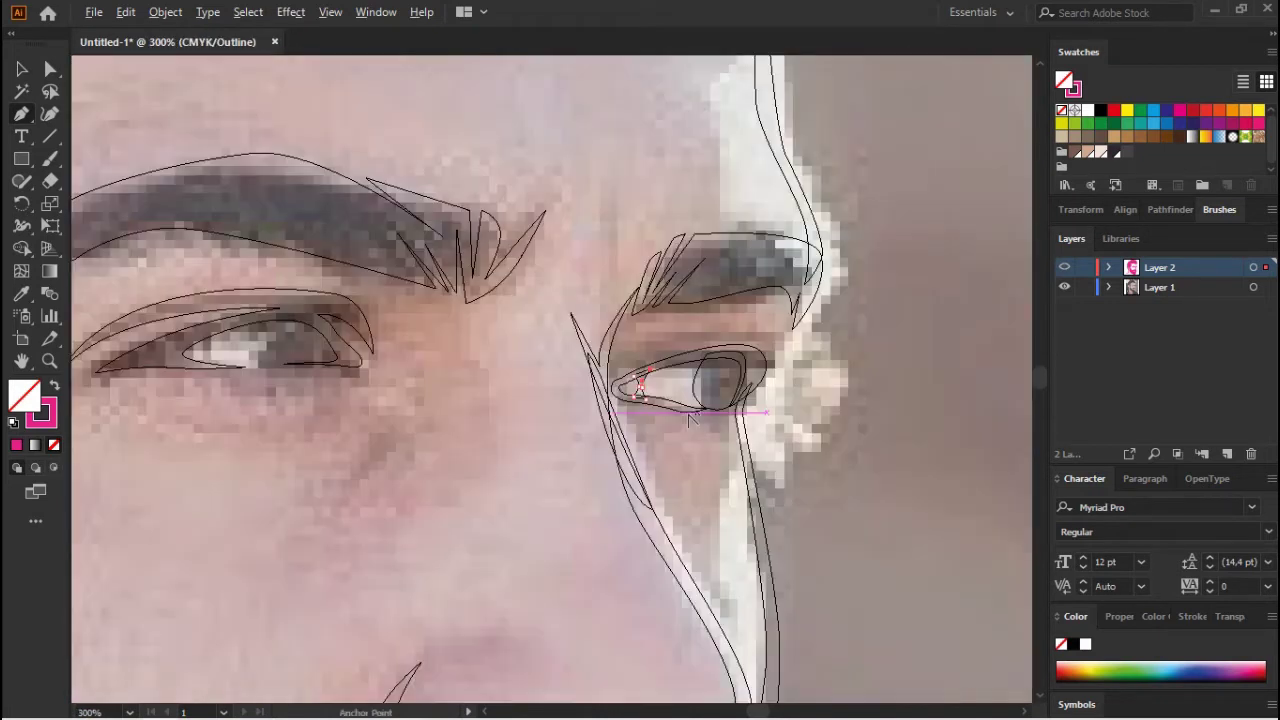
pyautogui.scroll(4, 343, 358)
pyautogui.moveTo(348, 418); pyautogui.dragTo(386, 486)
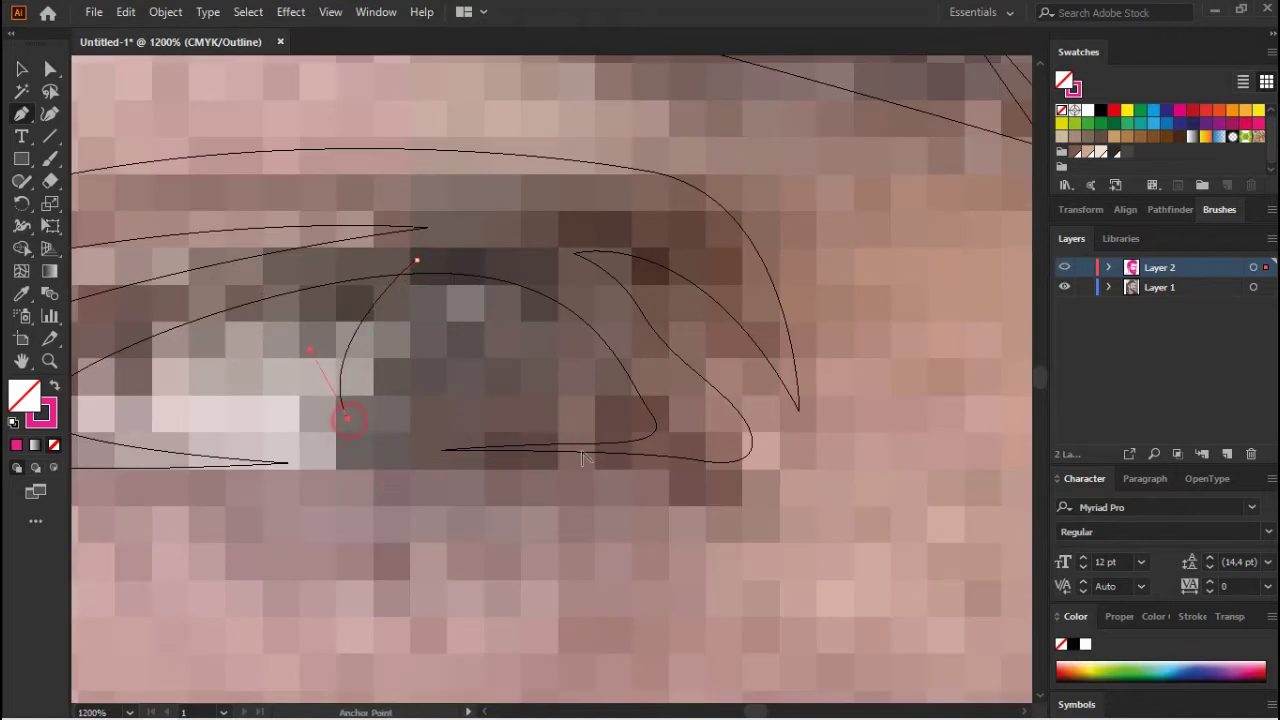
pyautogui.scroll(-2, 427, 253)
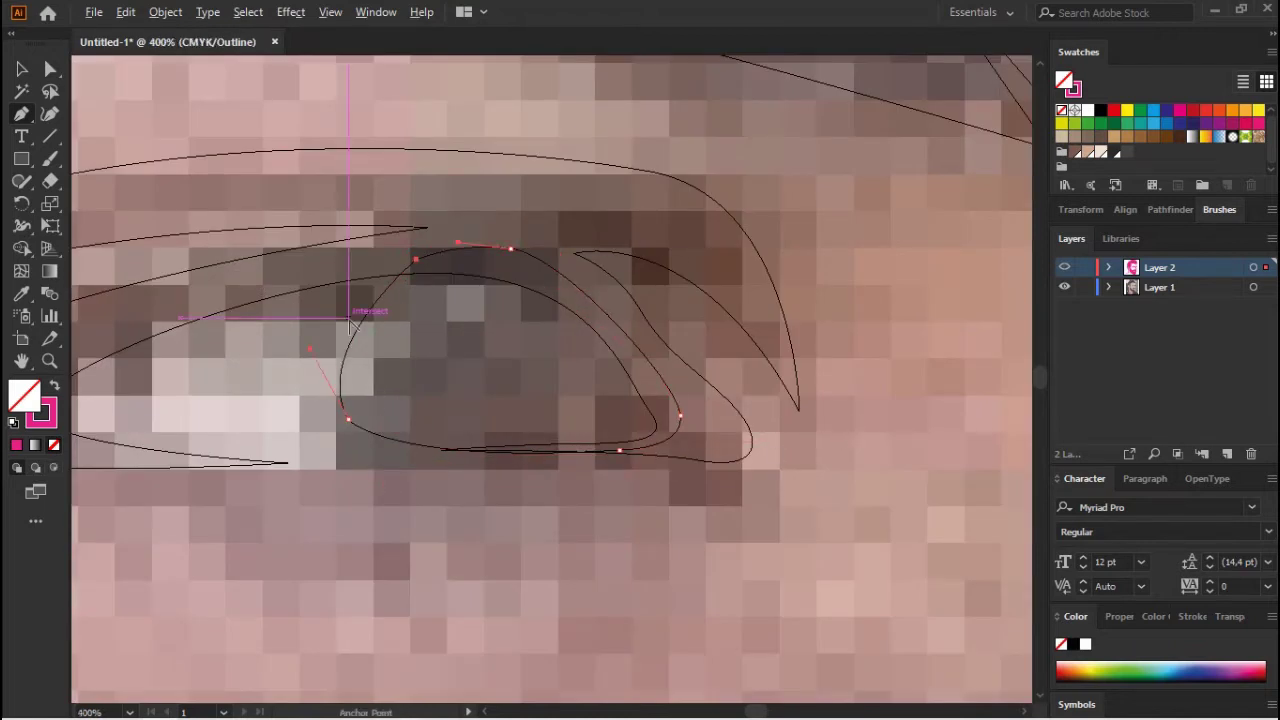
pyautogui.scroll(-3, 427, 253)
pyautogui.click(55, 385)
pyautogui.click(1064, 287)
# - Return to full preview with the photo visible and select every traced shape on Layer 2
pyautogui.keyDown('alt'); pyautogui.click(1064, 268); pyautogui.keyUp('alt')
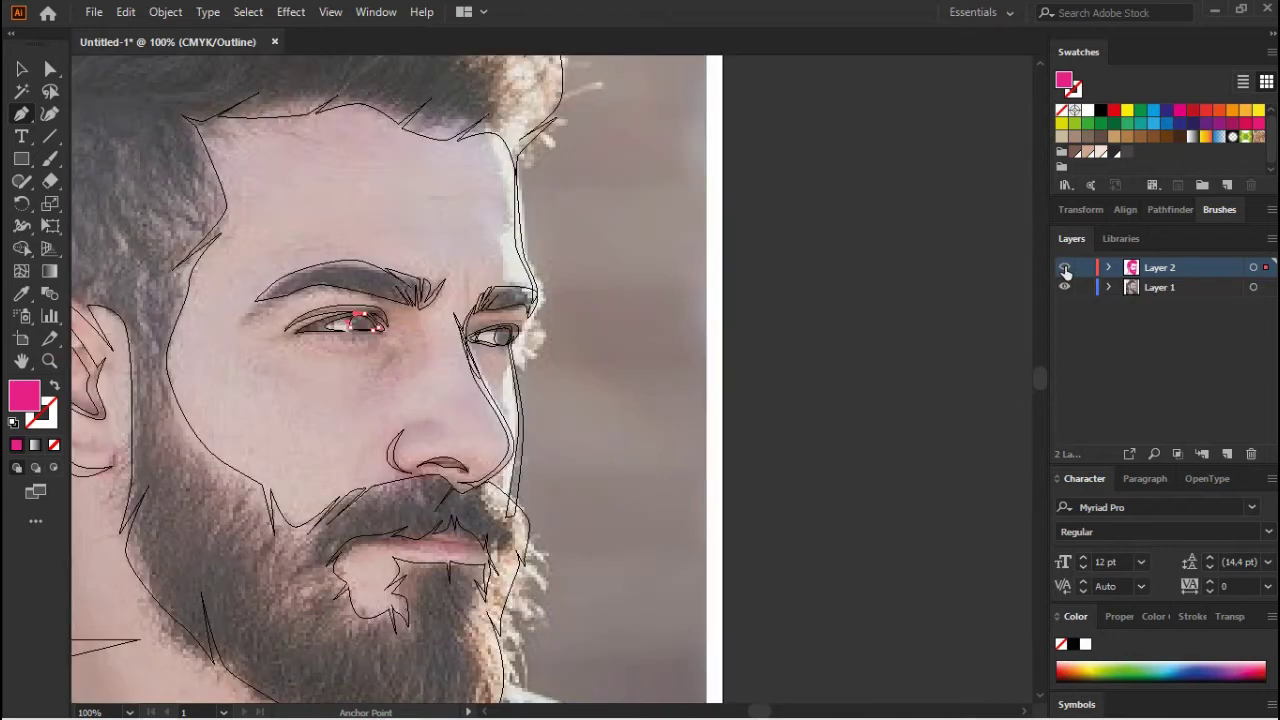
pyautogui.keyDown('ctrl'); pyautogui.click(1064, 268); pyautogui.keyUp('ctrl')
pyautogui.hotkey('ctrl', '-')
pyautogui.hotkey('ctrl', '-')
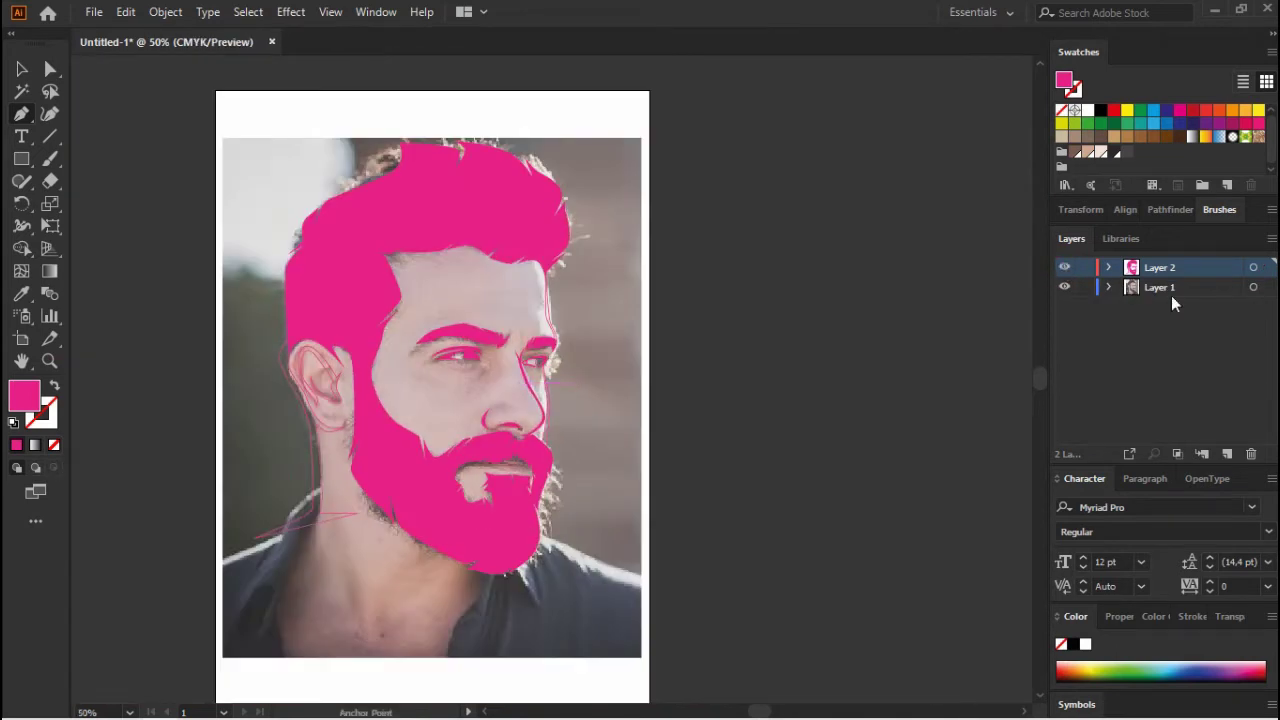
pyautogui.click(55, 385)
pyautogui.click(1254, 268)
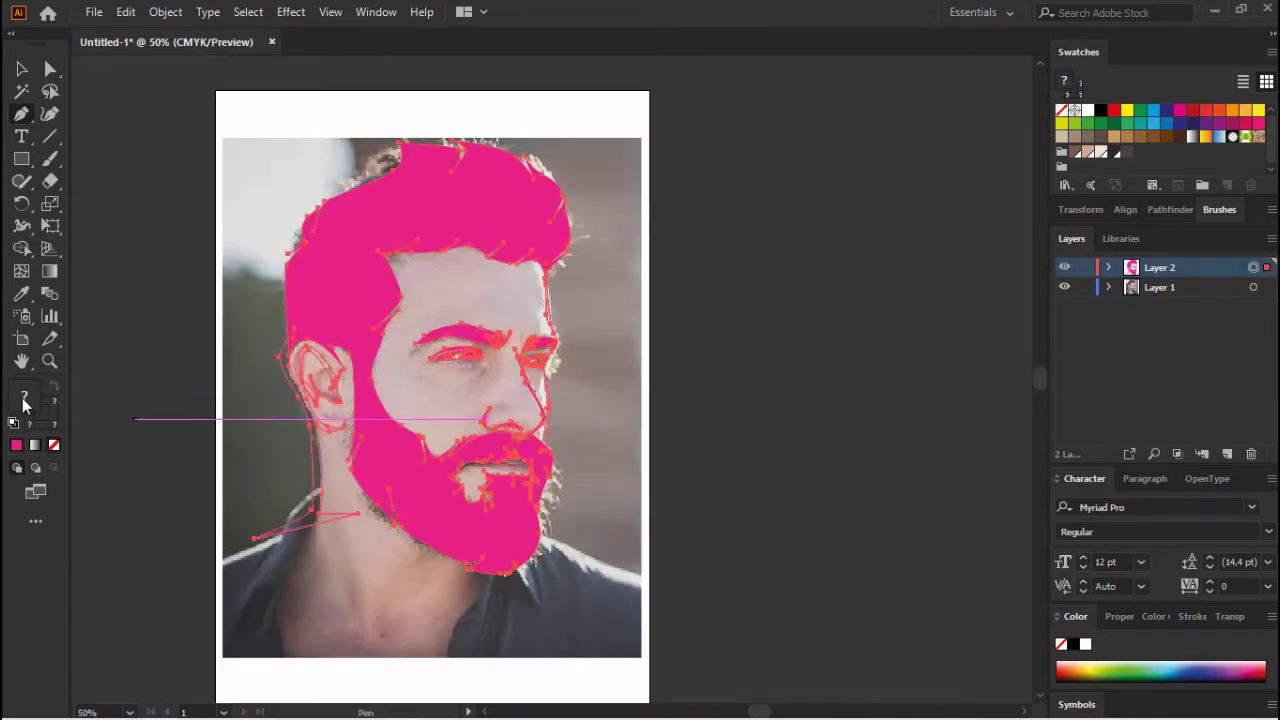
# - Give the traced shapes a near-black fill and no stroke
pyautogui.doubleClick(24, 400)
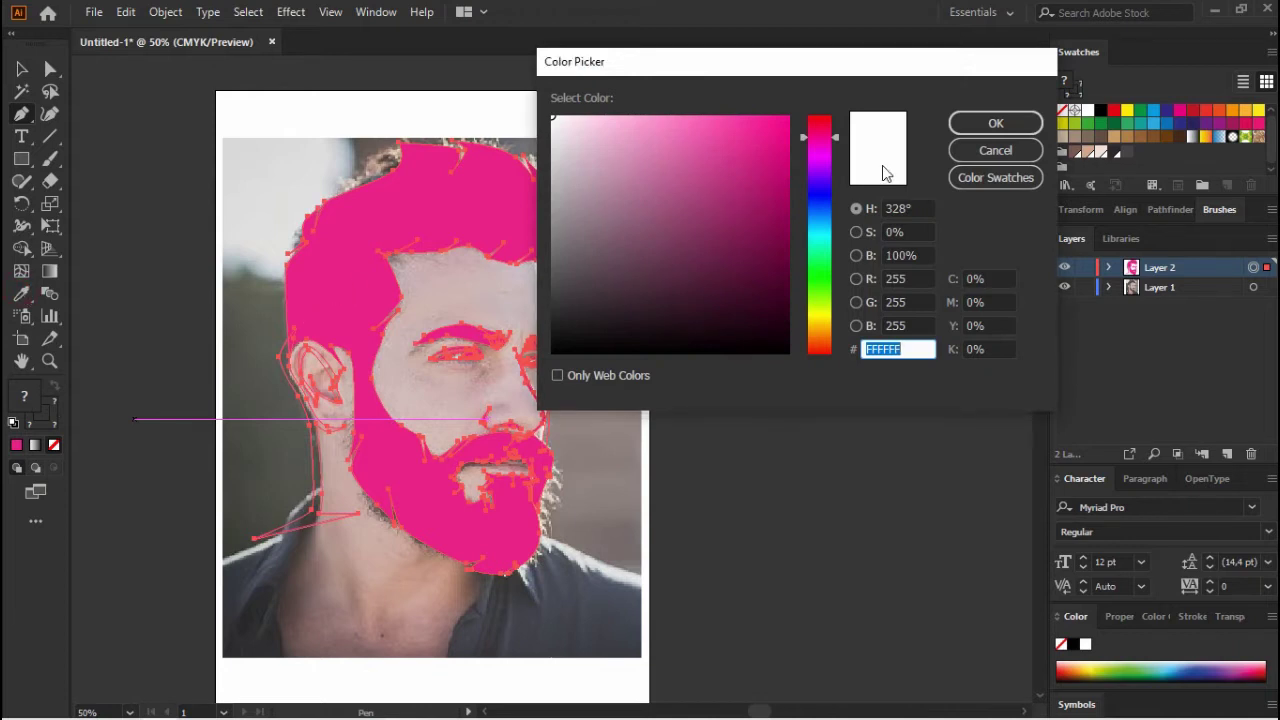
pyautogui.click(770, 151)
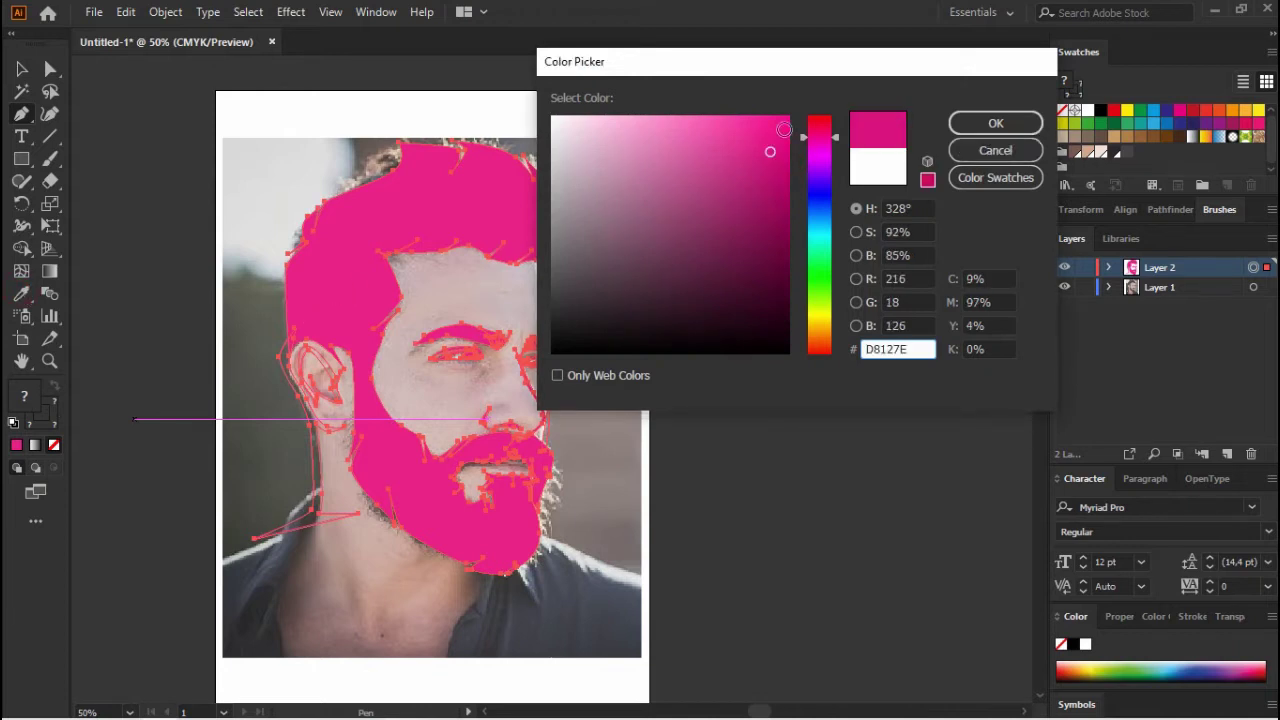
pyautogui.click(993, 150)
pyautogui.doubleClick(24, 400)
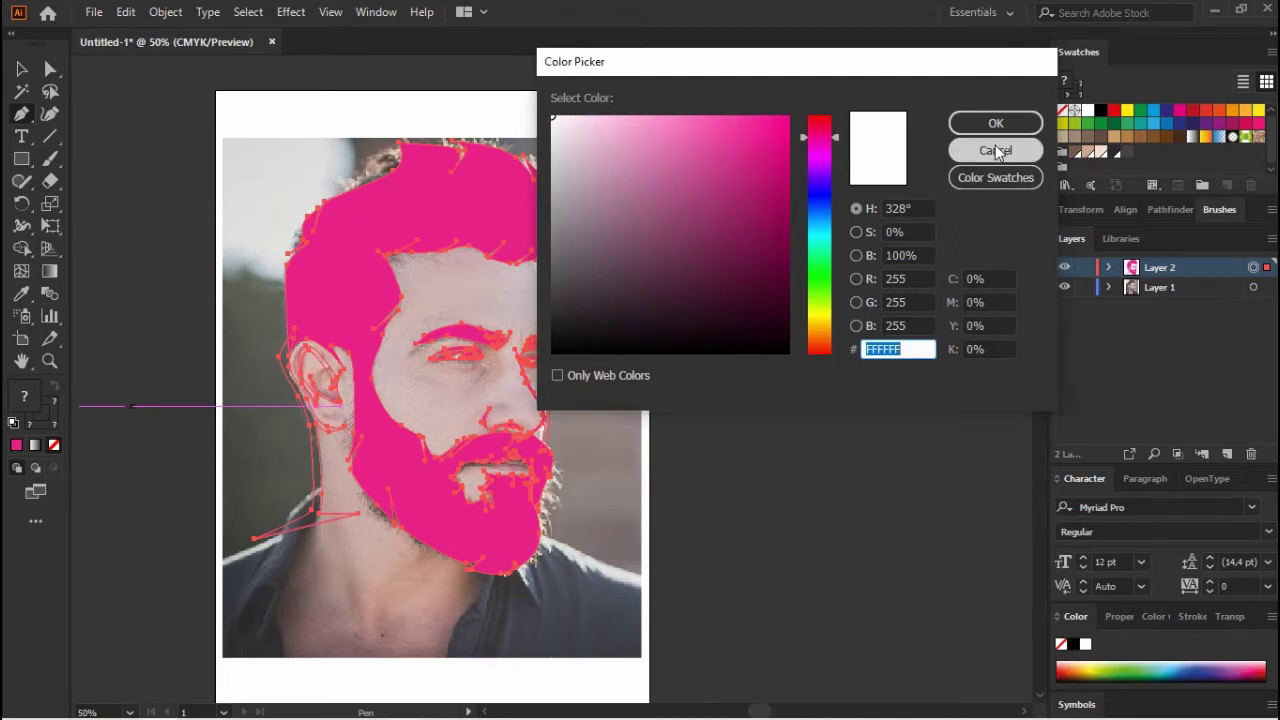
pyautogui.click(996, 150)
pyautogui.click(1114, 151)
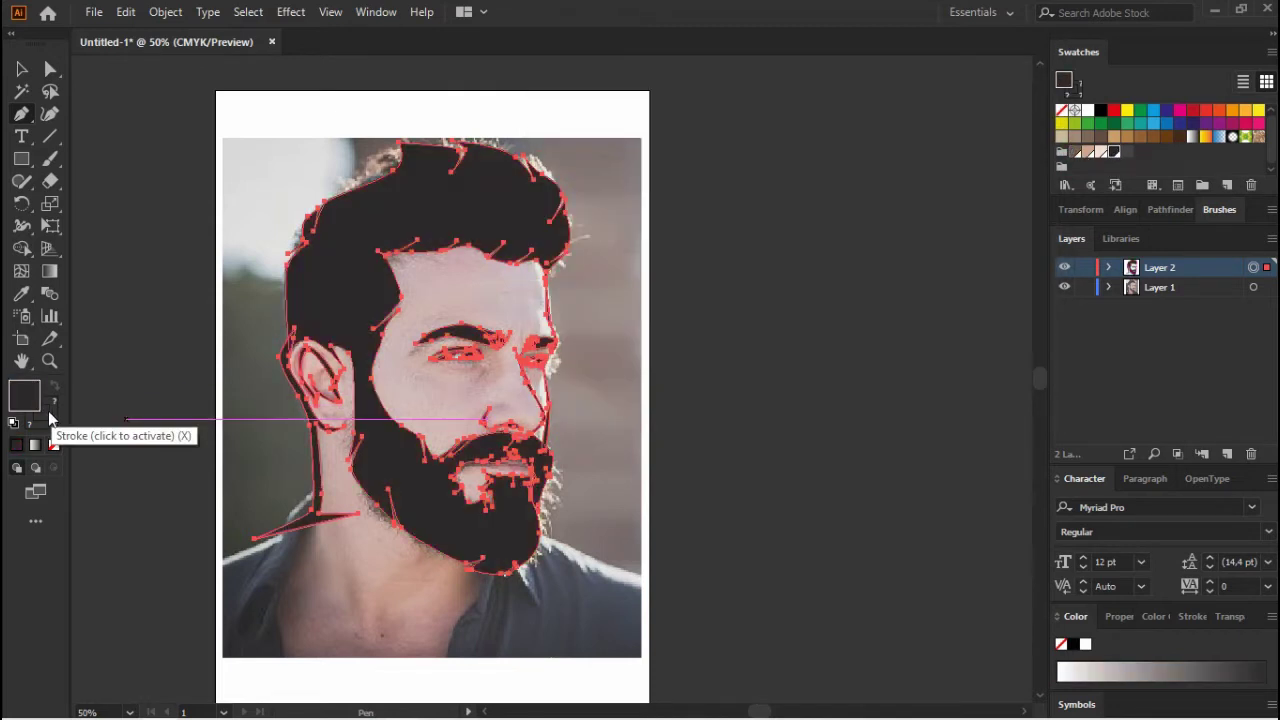
pyautogui.click(50, 418)
pyautogui.click(165, 11)
pyautogui.click(165, 11)
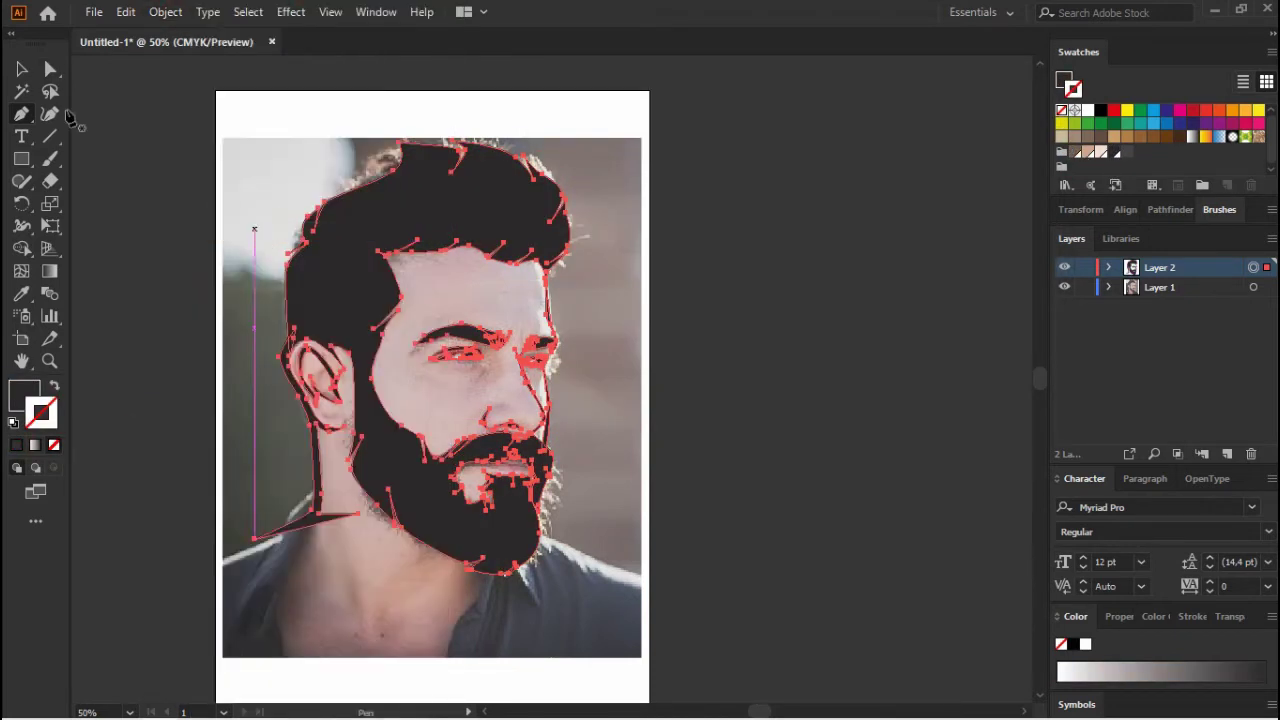
# - Deselect the shapes and hide the reference photo to check the black silhouette
pyautogui.press('v')
pyautogui.click(745, 352)
pyautogui.click(1064, 287)
pyautogui.click(1064, 287)
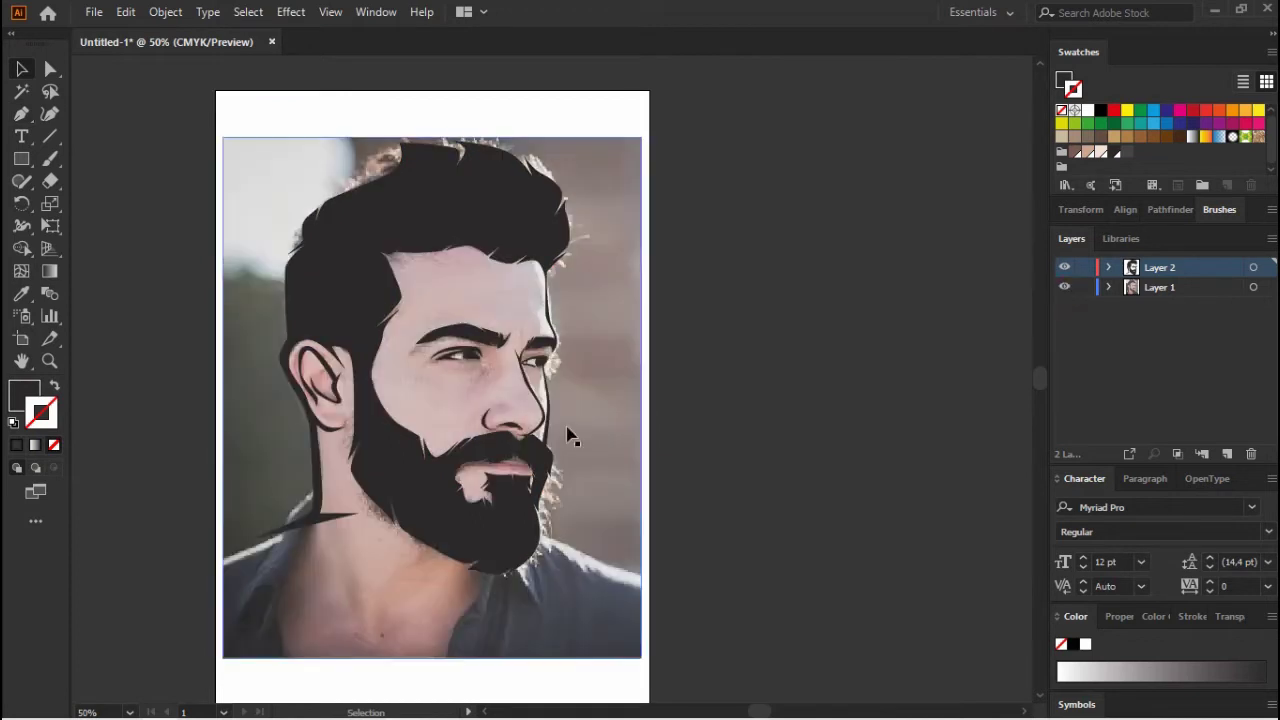
pyautogui.click(1064, 287)
# - Show the photo, switch to Outline view, and add Layer 3 for hair details
pyautogui.keyDown('alt'); pyautogui.click(1065, 270); pyautogui.keyUp('alt')
pyautogui.keyDown('alt'); pyautogui.click(1065, 270); pyautogui.keyUp('alt')
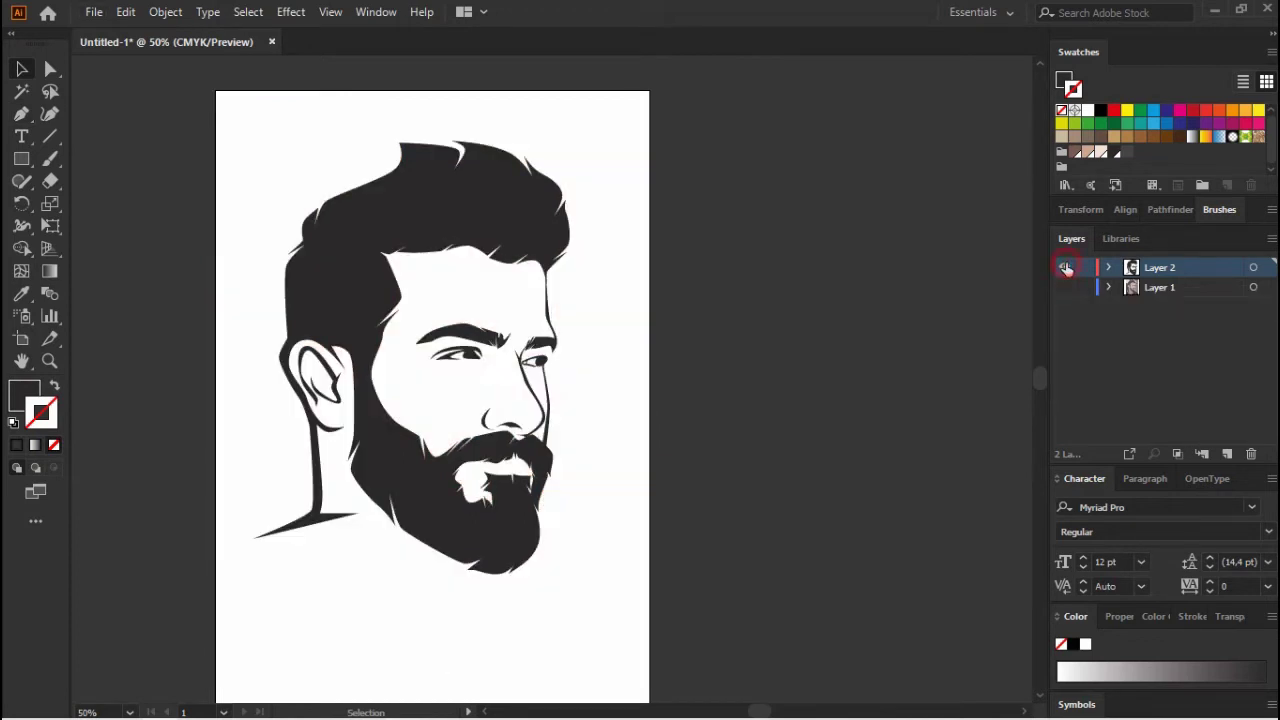
pyautogui.keyDown('alt'); pyautogui.click(1065, 270); pyautogui.keyUp('alt')
pyautogui.hotkey('ctrl', 'y')
pyautogui.scroll(2, 380, 190)
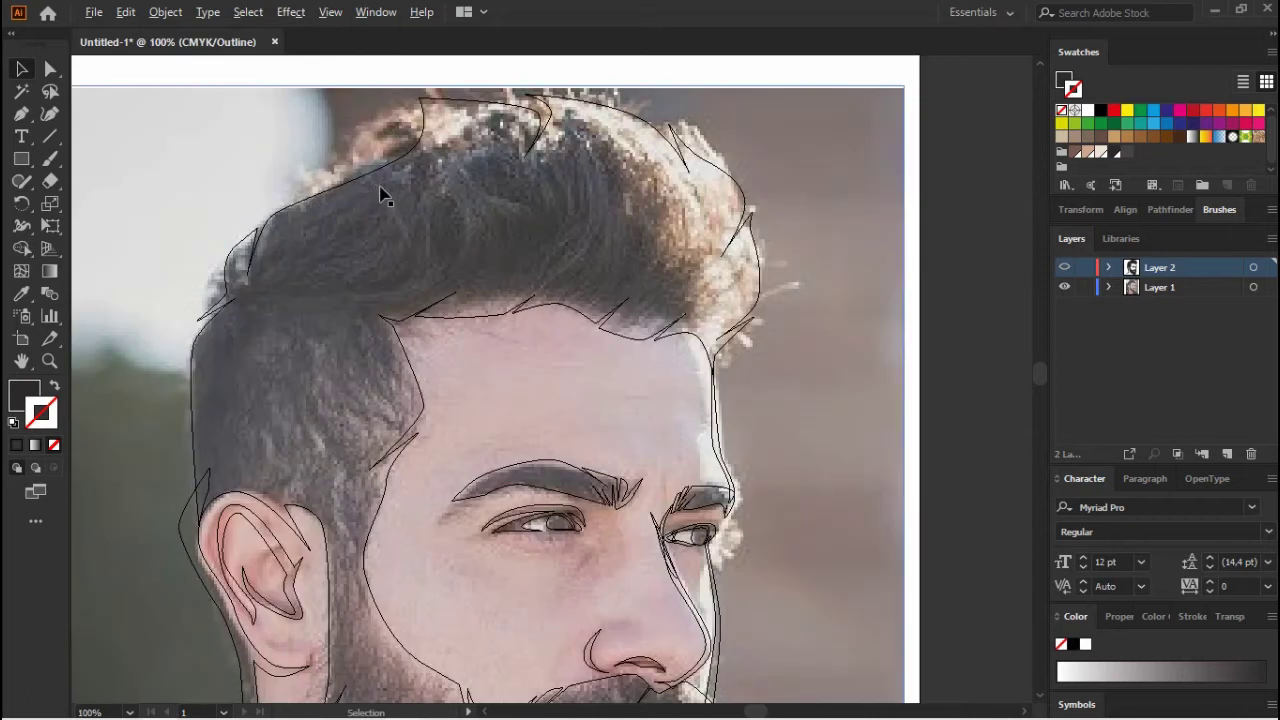
pyautogui.click(1226, 453)
pyautogui.scroll(3, 560, 180)
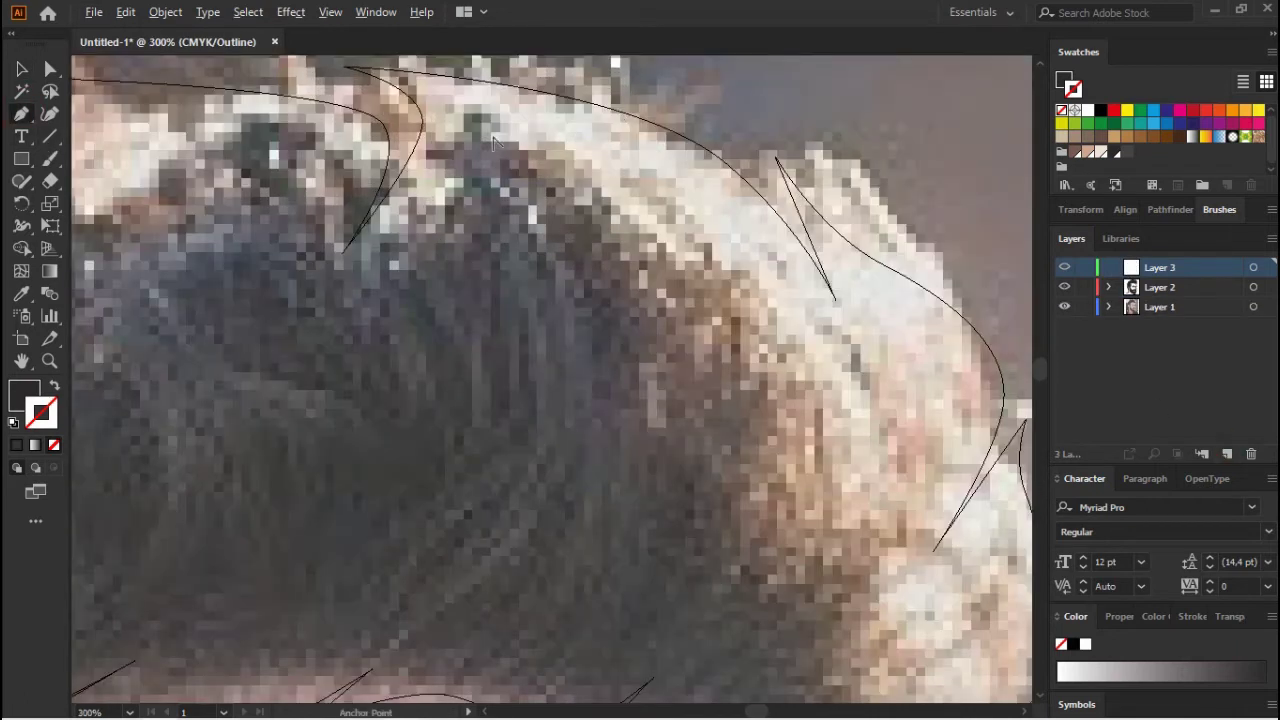
# - Draw the first two curved strand shapes along the top of the hair
pyautogui.click(668, 217)
pyautogui.moveTo(690, 335); pyautogui.dragTo(716, 275)
pyautogui.click(668, 217)
pyautogui.click(722, 232)
pyautogui.moveTo(517, 548); pyautogui.dragTo(690, 330)
pyautogui.click(722, 232)
# - Draw further curved strand shapes across the hair toward the right
pyautogui.click(800, 433)
pyautogui.moveTo(812, 385); pyautogui.dragTo(772, 263)
pyautogui.moveTo(603, 650); pyautogui.dragTo(606, 657)
pyautogui.moveTo(800, 433); pyautogui.dragTo(891, 400)
pyautogui.click(888, 458)
pyautogui.click(946, 432)
pyautogui.moveTo(984, 320); pyautogui.dragTo(968, 291)
pyautogui.click(808, 158)
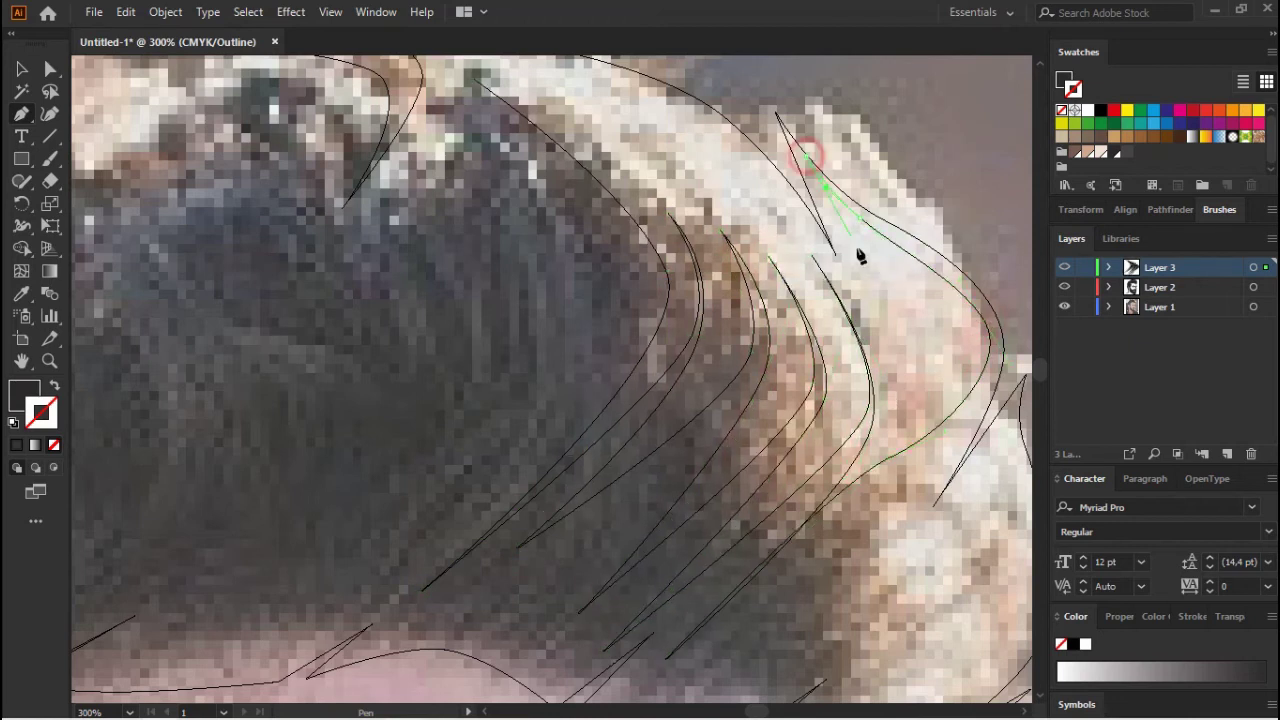
# - Draw another curved strand shape that loops back to its starting point
pyautogui.scroll(-3, 675, 150)
pyautogui.scroll(4, 690, 225)
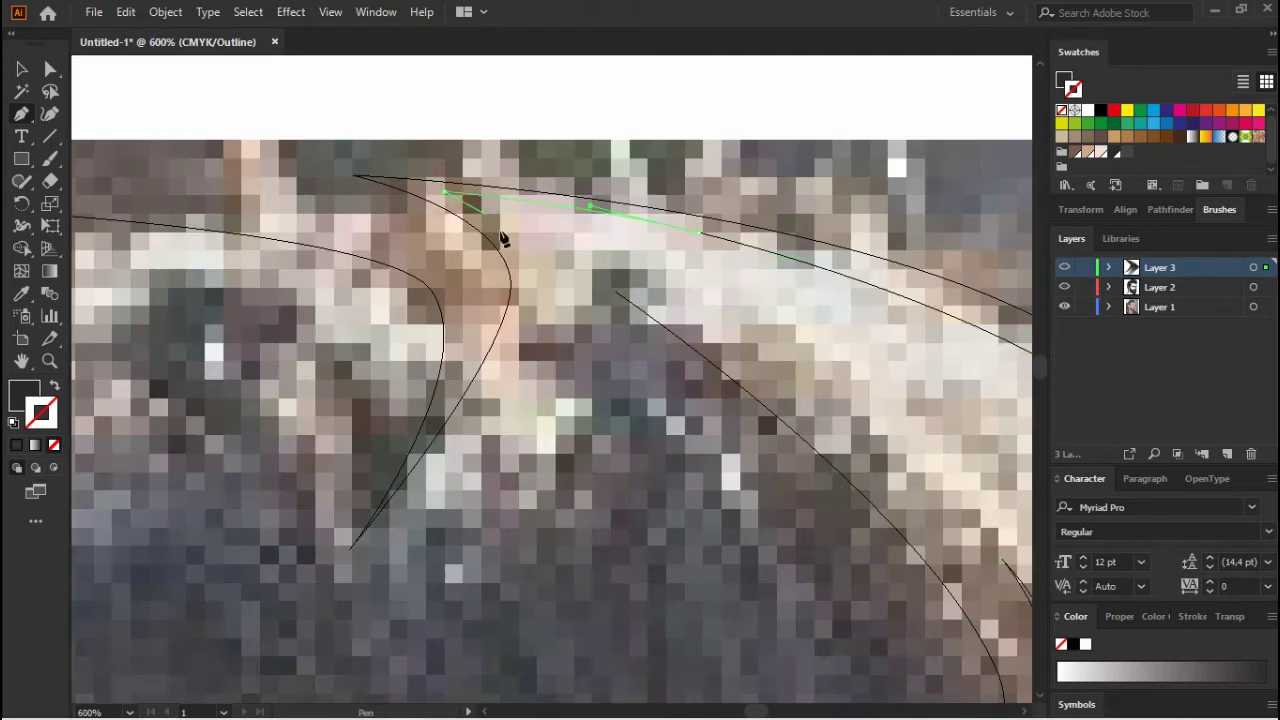
pyautogui.click(651, 320)
pyautogui.scroll(-3, 651, 320)
pyautogui.scroll(3, 651, 320)
pyautogui.click(579, 490)
pyautogui.moveTo(684, 338)
pyautogui.mouseDown()
pyautogui.moveTo(737, 288)
pyautogui.moveTo(414, 229)
pyautogui.mouseUp()
pyautogui.scroll(-3, 414, 229)
pyautogui.scroll(3, 343, 443)
pyautogui.moveTo(515, 238); pyautogui.dragTo(538, 203)
pyautogui.moveTo(333, 450); pyautogui.dragTo(370, 455)
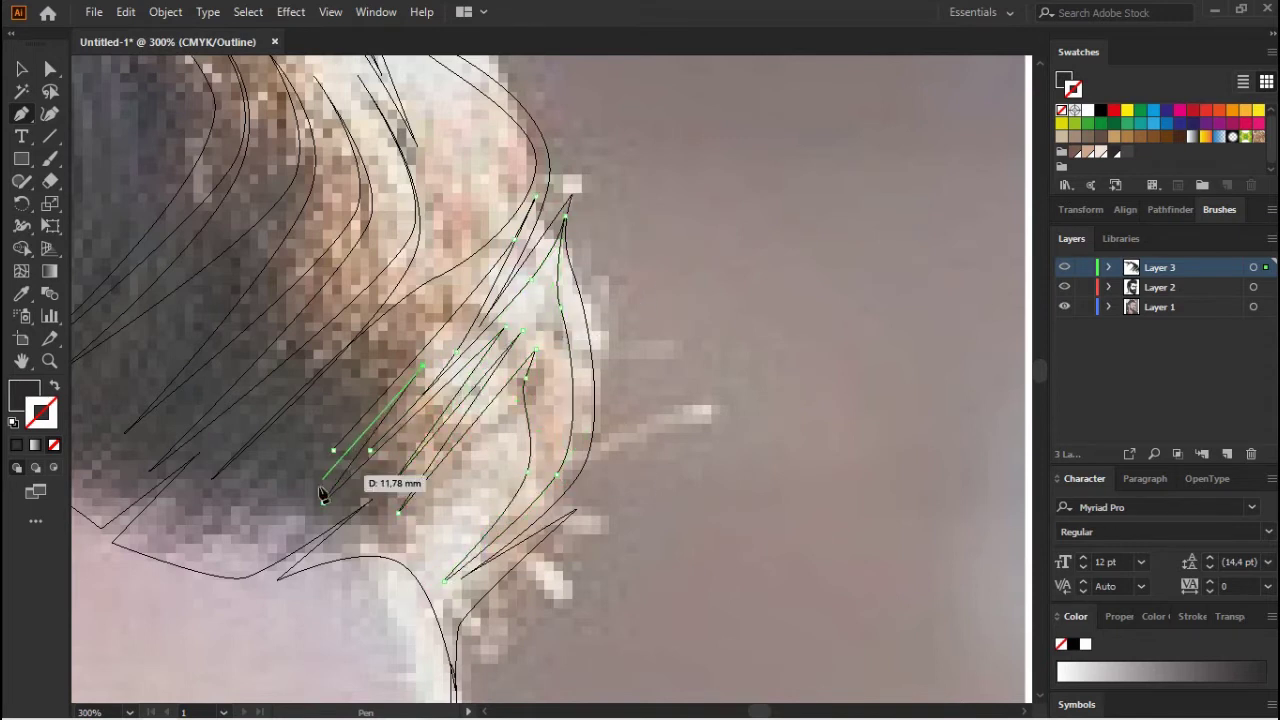
# - Extend the beard-edge strand downward
pyautogui.hotkey('ctrl', '0')
pyautogui.scroll(3, 568, 308)
pyautogui.scroll(2, 568, 308)
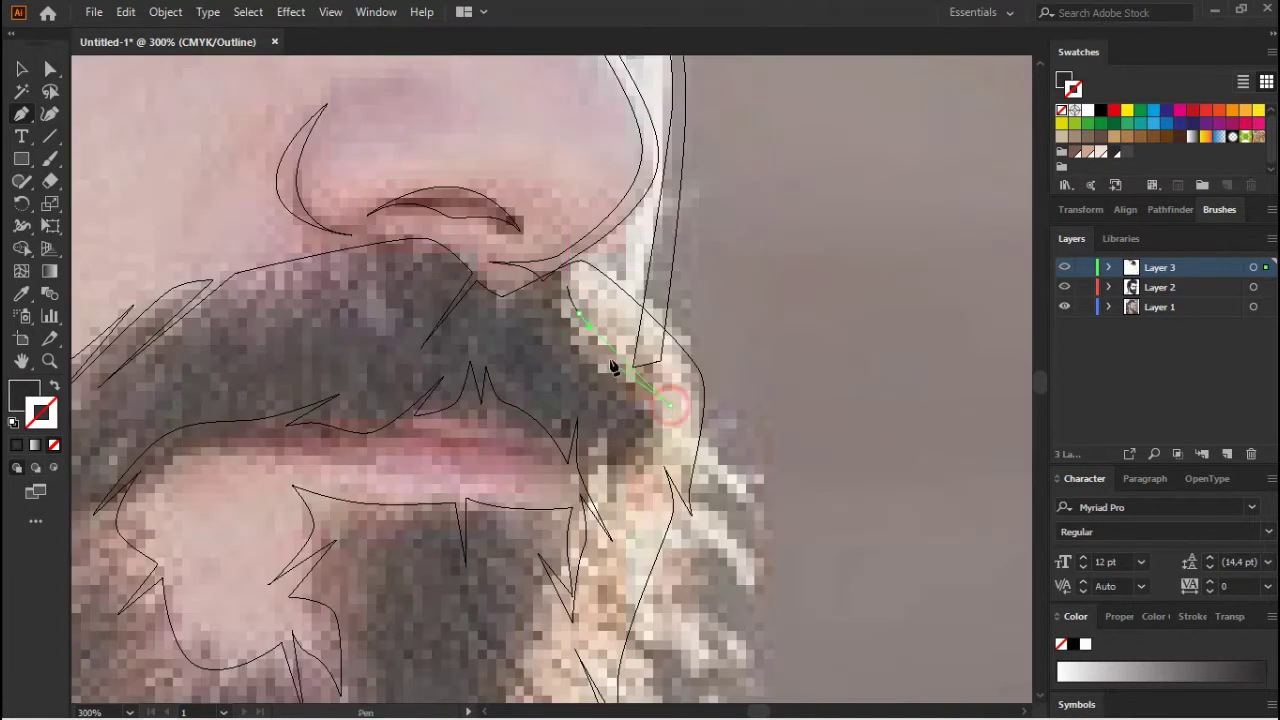
pyautogui.scroll(1, 558, 266)
pyautogui.scroll(-2, 600, 266)
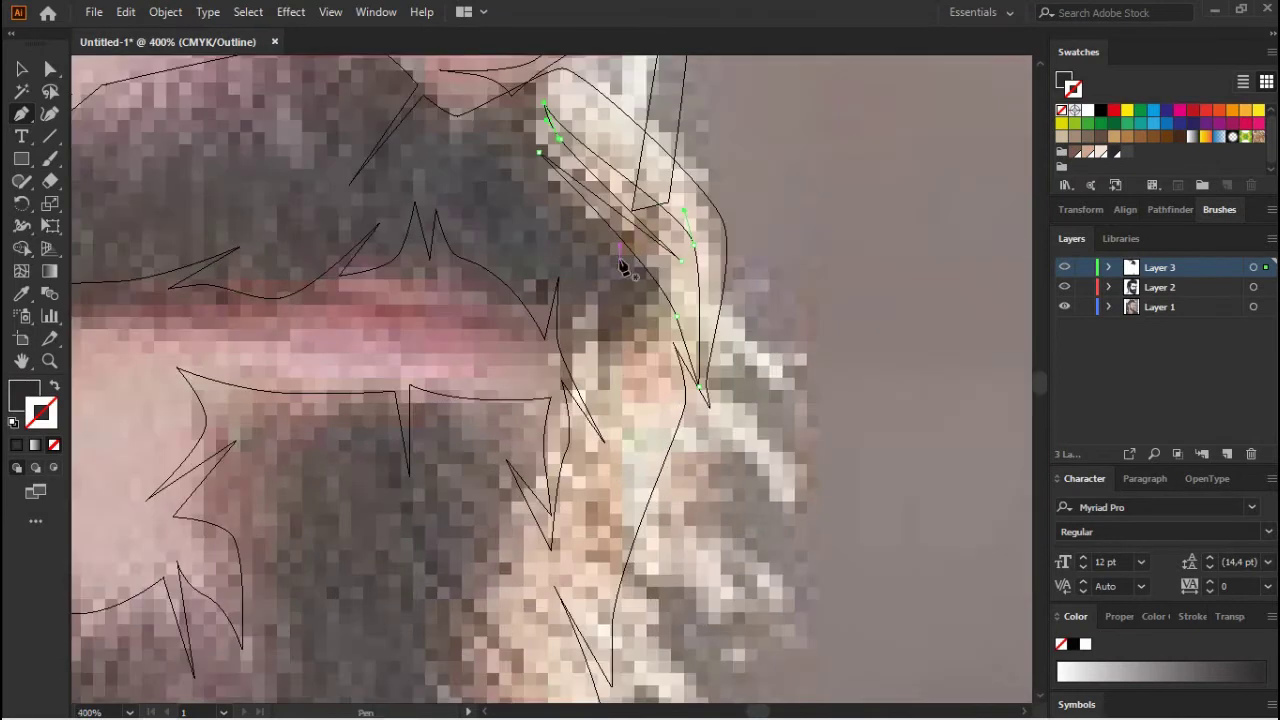
pyautogui.click(606, 672)
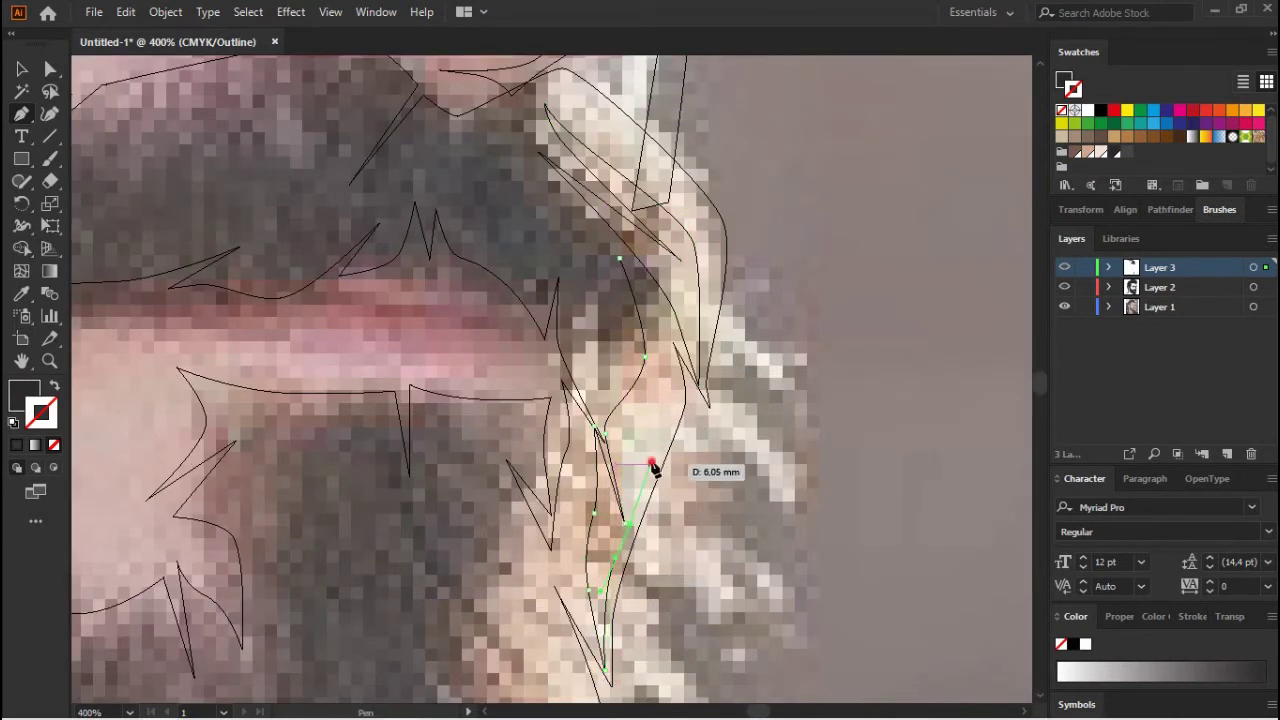
pyautogui.hotkey('ctrl', '0')
pyautogui.scroll(3, 491, 273)
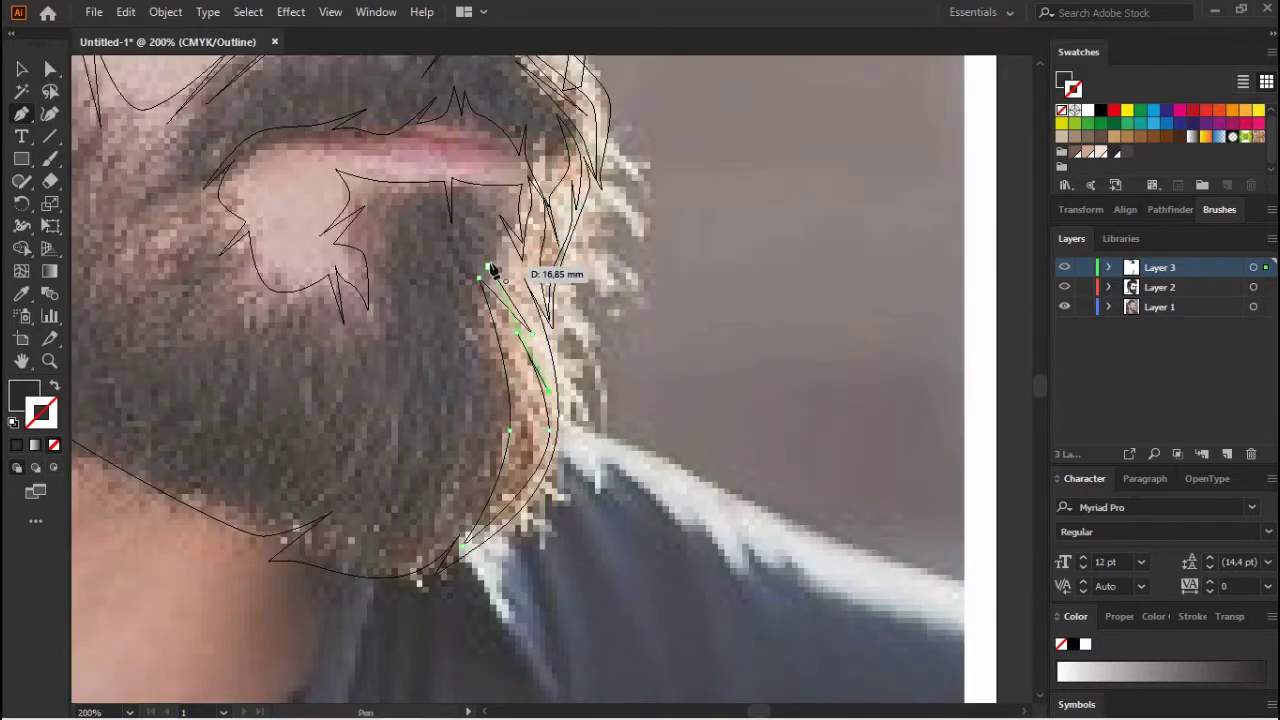
pyautogui.hotkey('ctrl', '0')
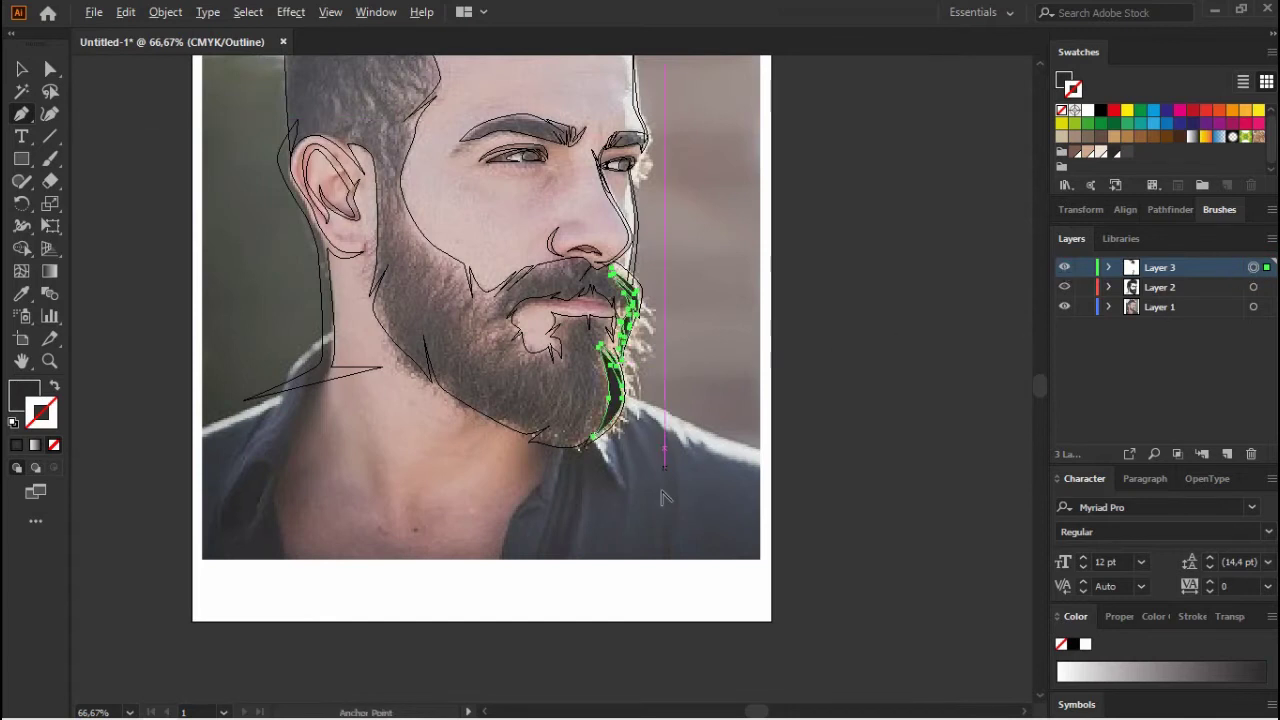
pyautogui.scroll(-1, 665, 497)
# - Fill the new strands dark grey and return to Preview mode
pyautogui.click(1000, 151)
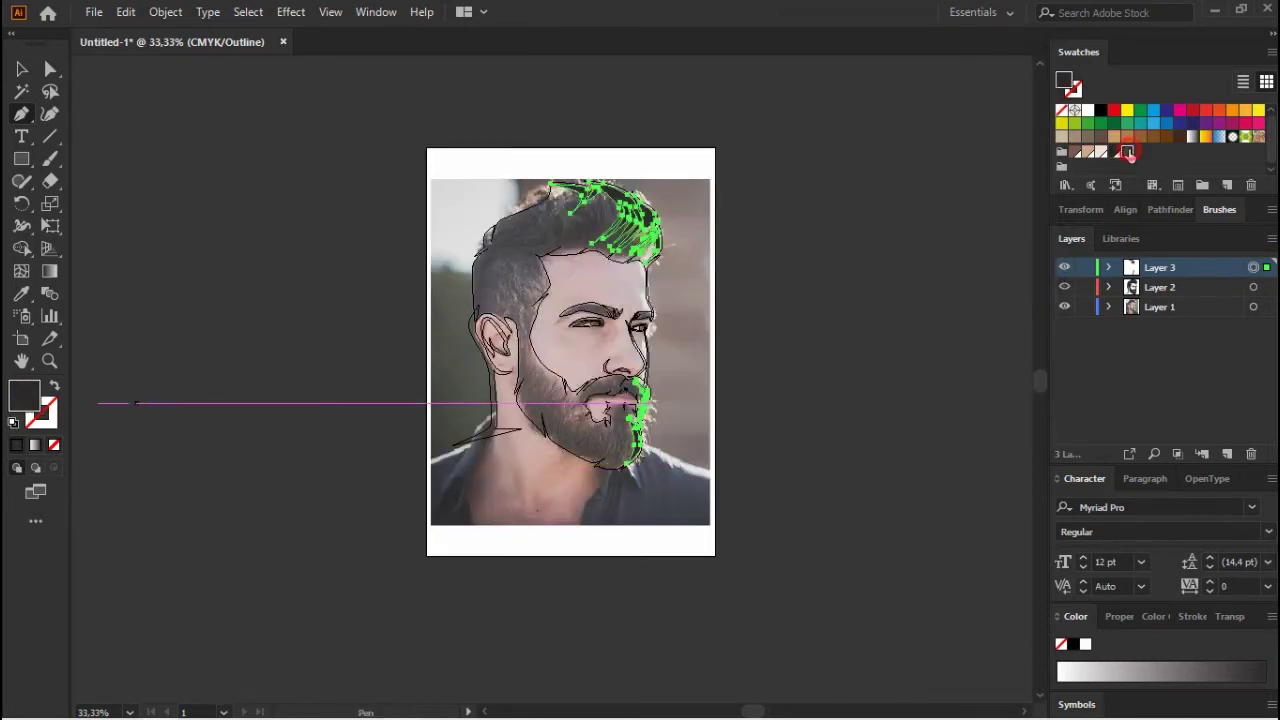
pyautogui.click(165, 12)
pyautogui.click(170, 12)
pyautogui.click(170, 12)
pyautogui.click(1066, 287)
pyautogui.hotkey('ctrl', 'y')
# - Deselect the new hair strands, start a forehead path at the hairline, then undo it
pyautogui.press('v')
pyautogui.click(321, 255)
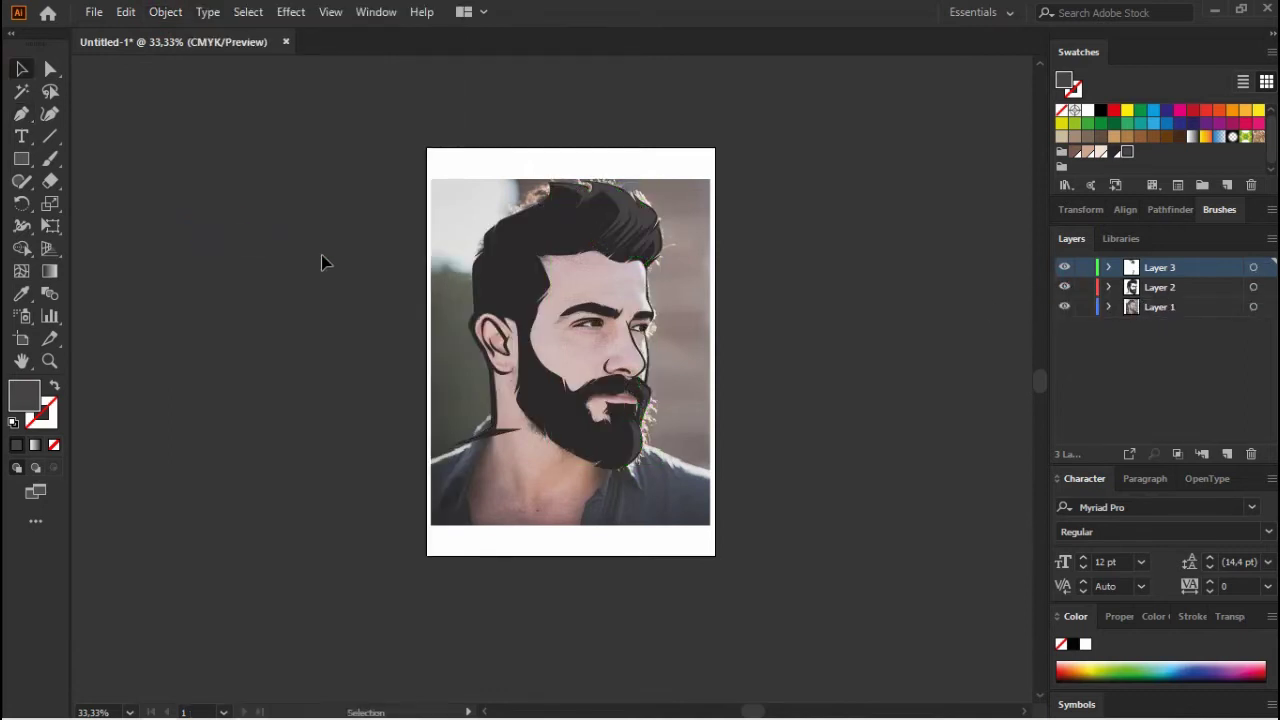
pyautogui.scroll(1, 600, 400)
pyautogui.scroll(2, 600, 400)
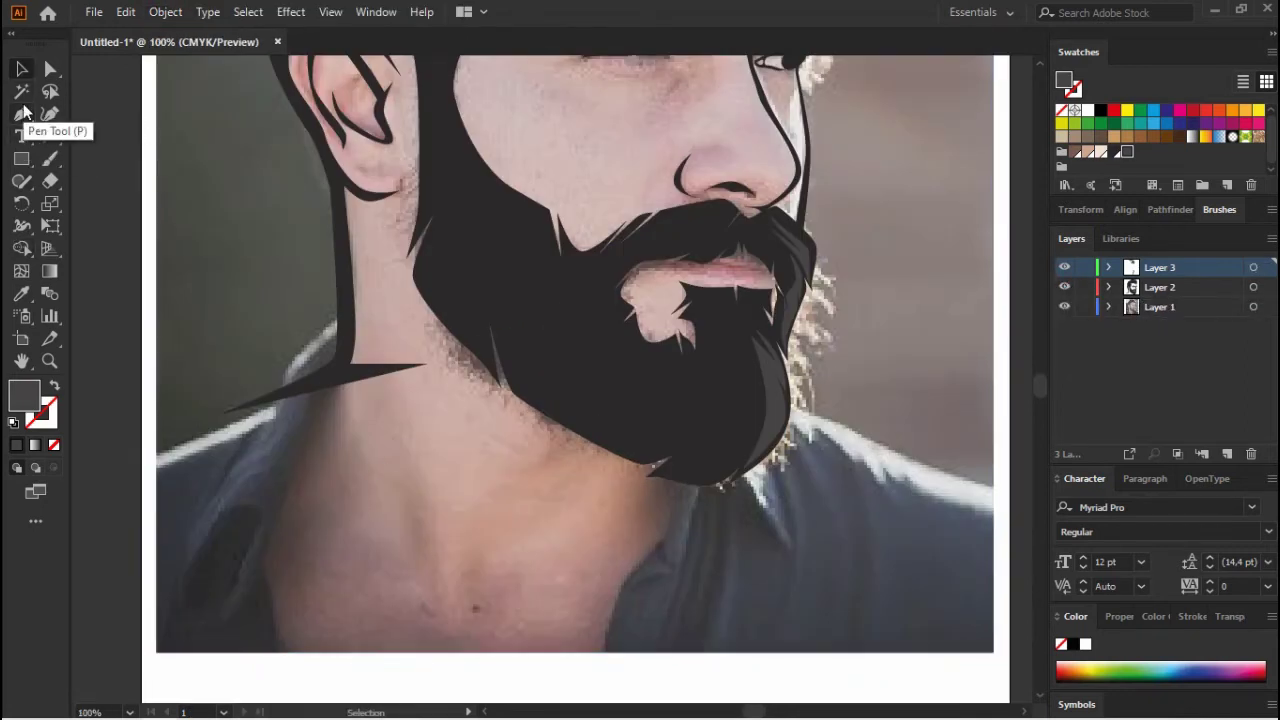
pyautogui.click(22, 113)
pyautogui.scroll(-2, 771, 400)
pyautogui.scroll(-1, 708, 457)
pyautogui.scroll(5, 677, 194)
pyautogui.click(645, 195)
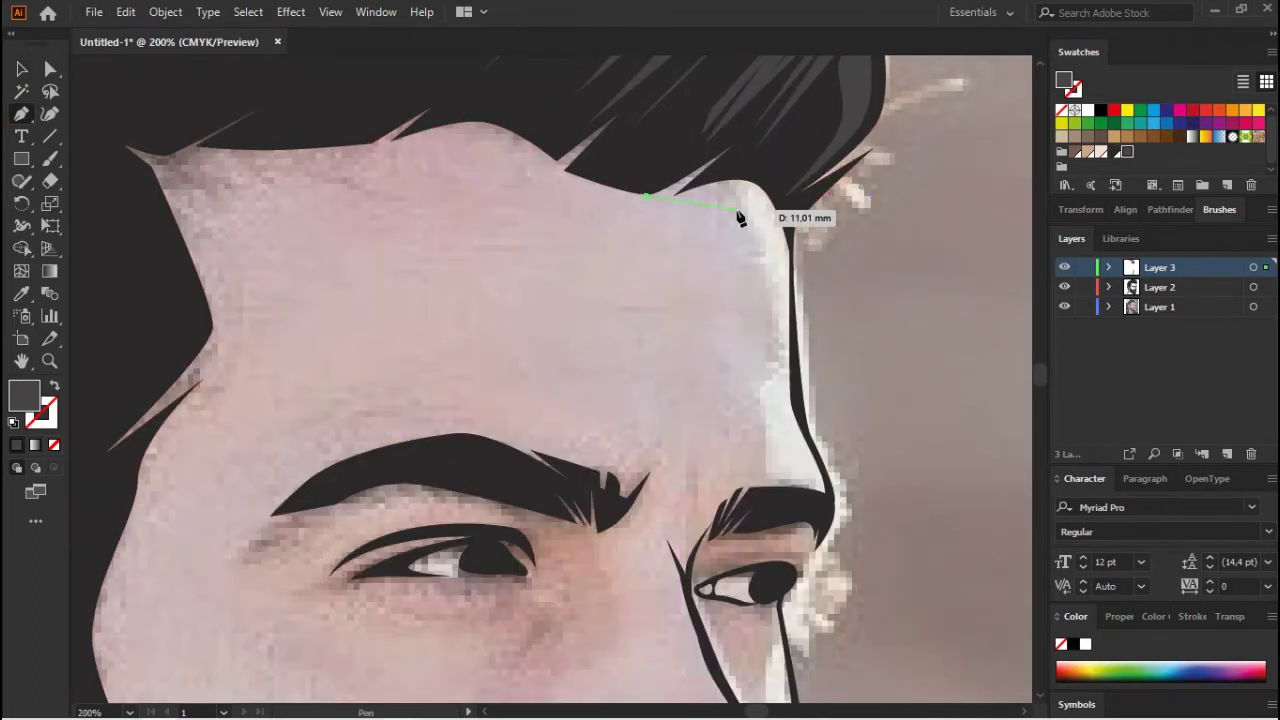
pyautogui.hotkey('ctrl', 'z')
pyautogui.hotkey('ctrl', 'z')
pyautogui.hotkey('ctrl', 'z')
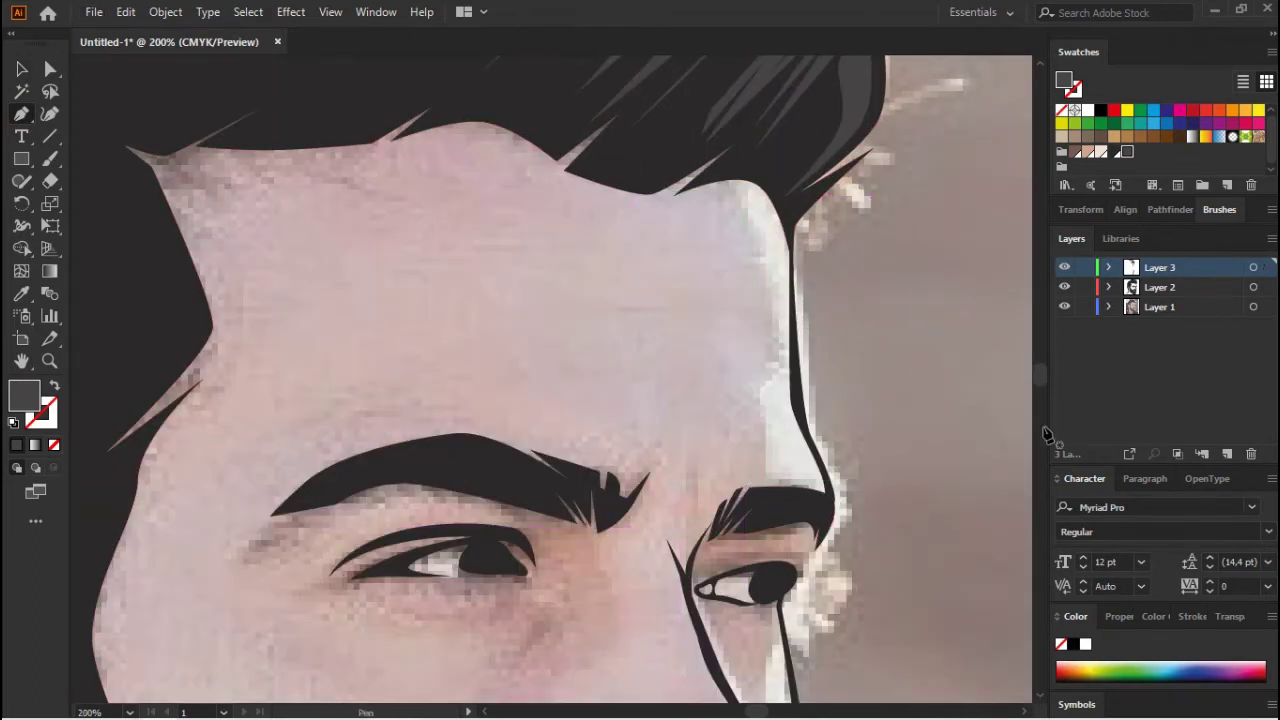
# - Add a new layer beneath Layer 2 and trace the shape from the hairline around the eye
pyautogui.click(1227, 453)
pyautogui.moveTo(1175, 316); pyautogui.dragTo(1172, 318)
pyautogui.click(651, 171)
pyautogui.click(734, 243)
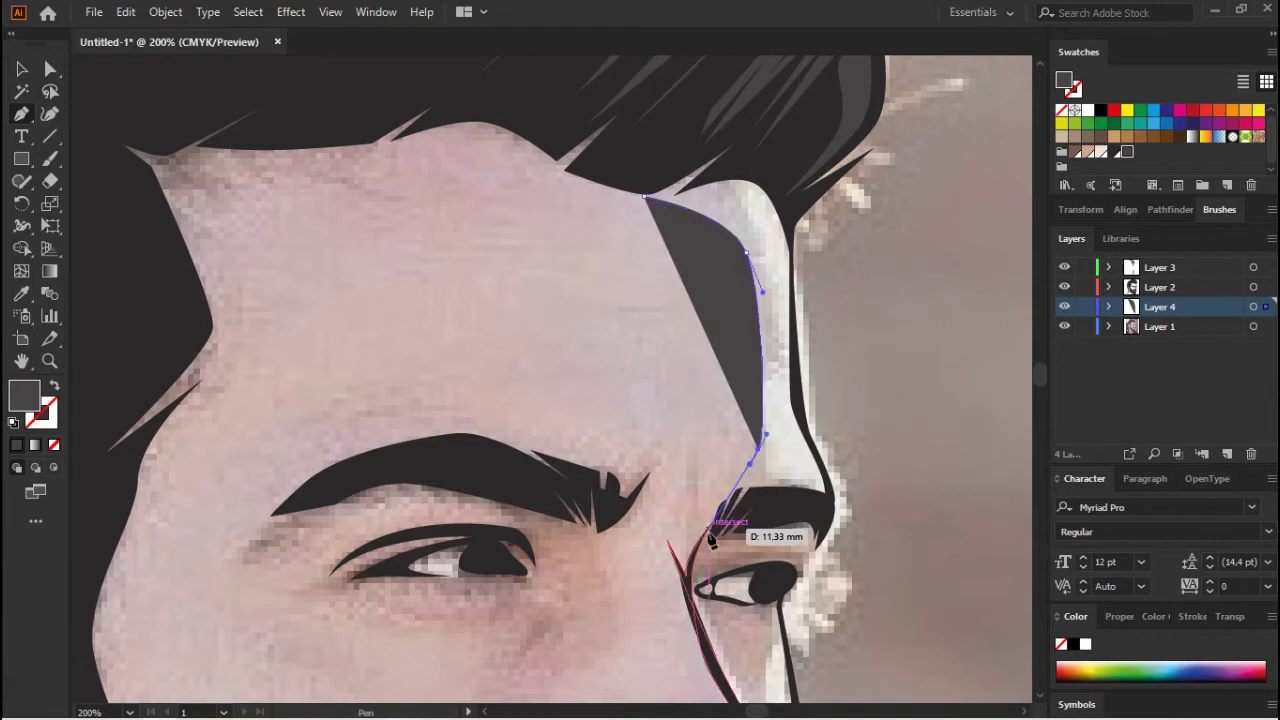
pyautogui.click(714, 528)
pyautogui.scroll(2, 714, 528)
pyautogui.click(757, 405)
pyautogui.click(729, 490)
pyautogui.click(589, 506)
pyautogui.click(679, 554)
# - Continue the path down the nose past the nostril, curving it along the nose profile
pyautogui.scroll(-2, 680, 543)
pyautogui.scroll(2, 620, 310)
pyautogui.scroll(-1, 680, 300)
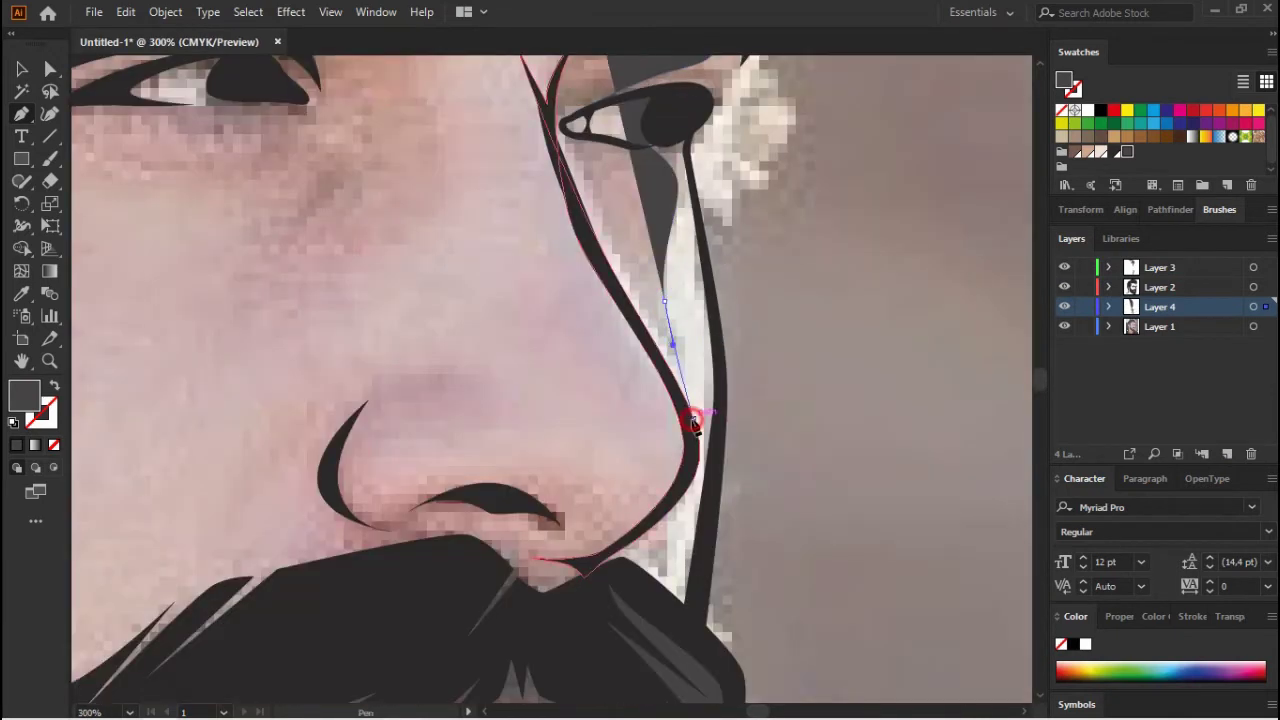
pyautogui.click(590, 324)
pyautogui.click(643, 423)
pyautogui.click(537, 429)
pyautogui.click(548, 558)
pyautogui.moveTo(687, 467); pyautogui.dragTo(697, 490)
pyautogui.scroll(-3, 697, 490)
pyautogui.scroll(2, 590, 330)
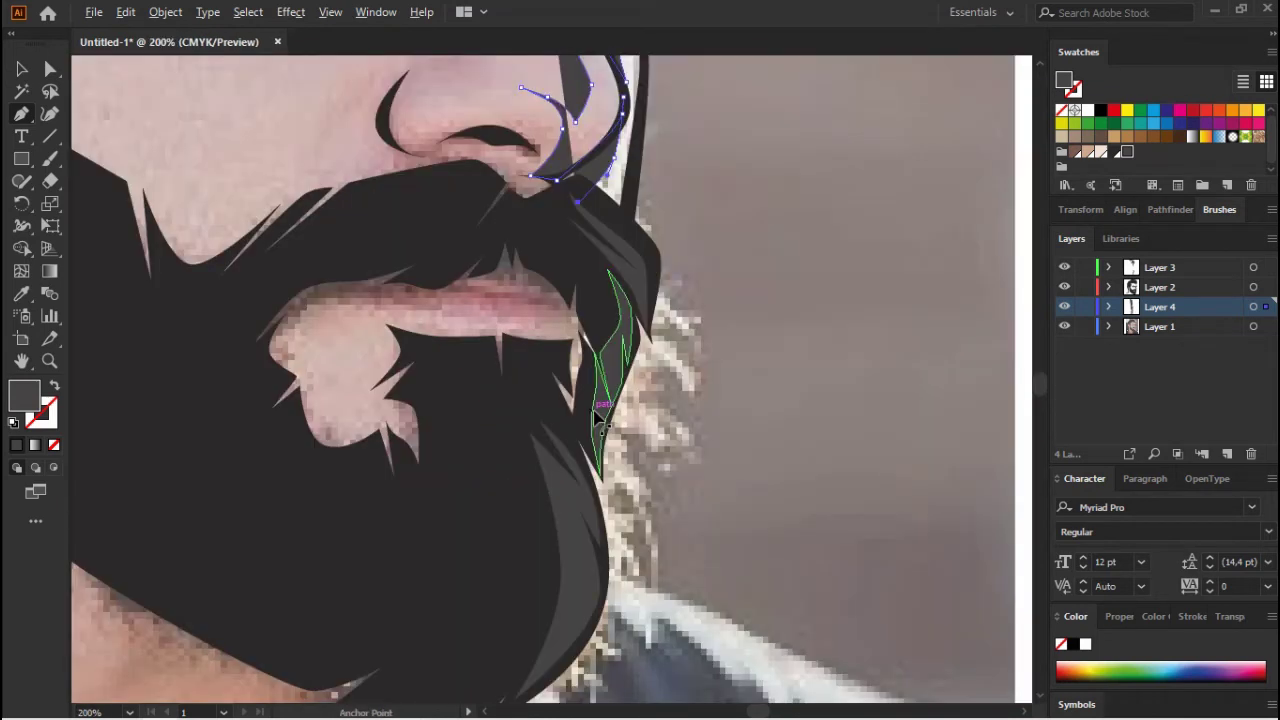
pyautogui.scroll(-2, 600, 414)
pyautogui.scroll(1, 686, 400)
pyautogui.scroll(5, 610, 355)
pyautogui.click(529, 423)
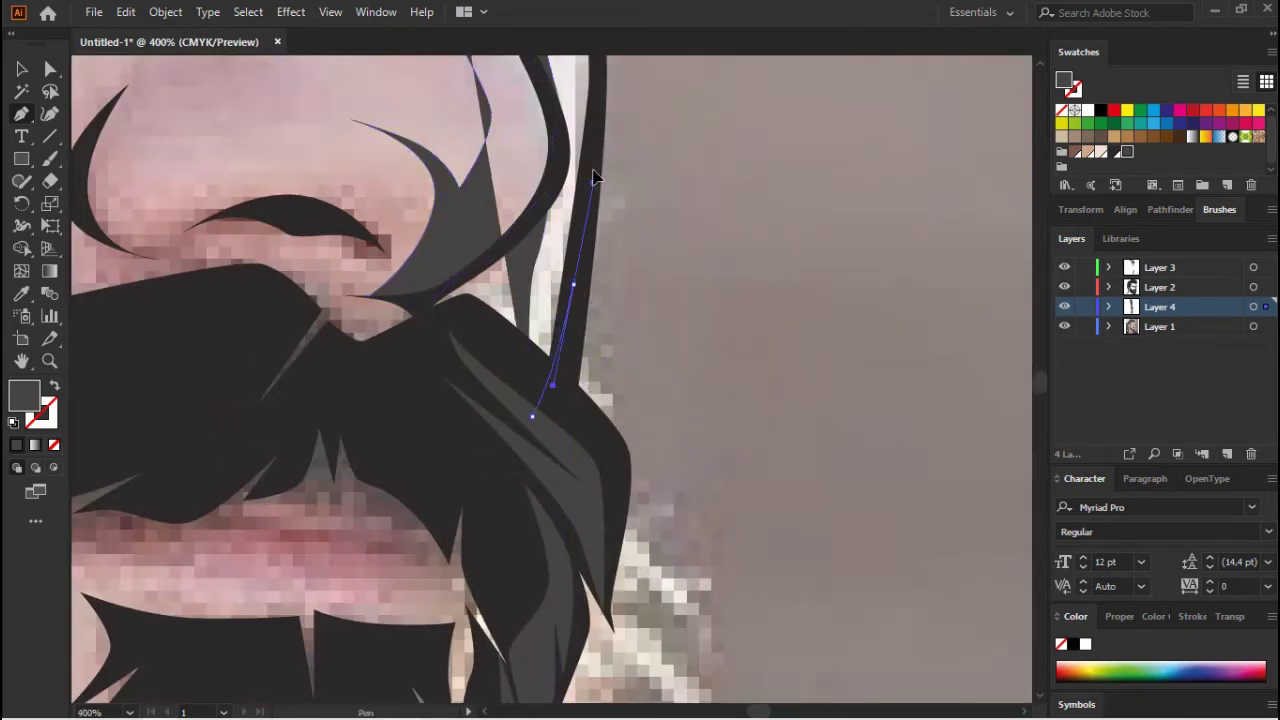
# - Curve the path back up the nose bridge to the hairline
pyautogui.scroll(3, 586, 409)
pyautogui.scroll(1, 543, 437)
pyautogui.scroll(-4, 543, 457)
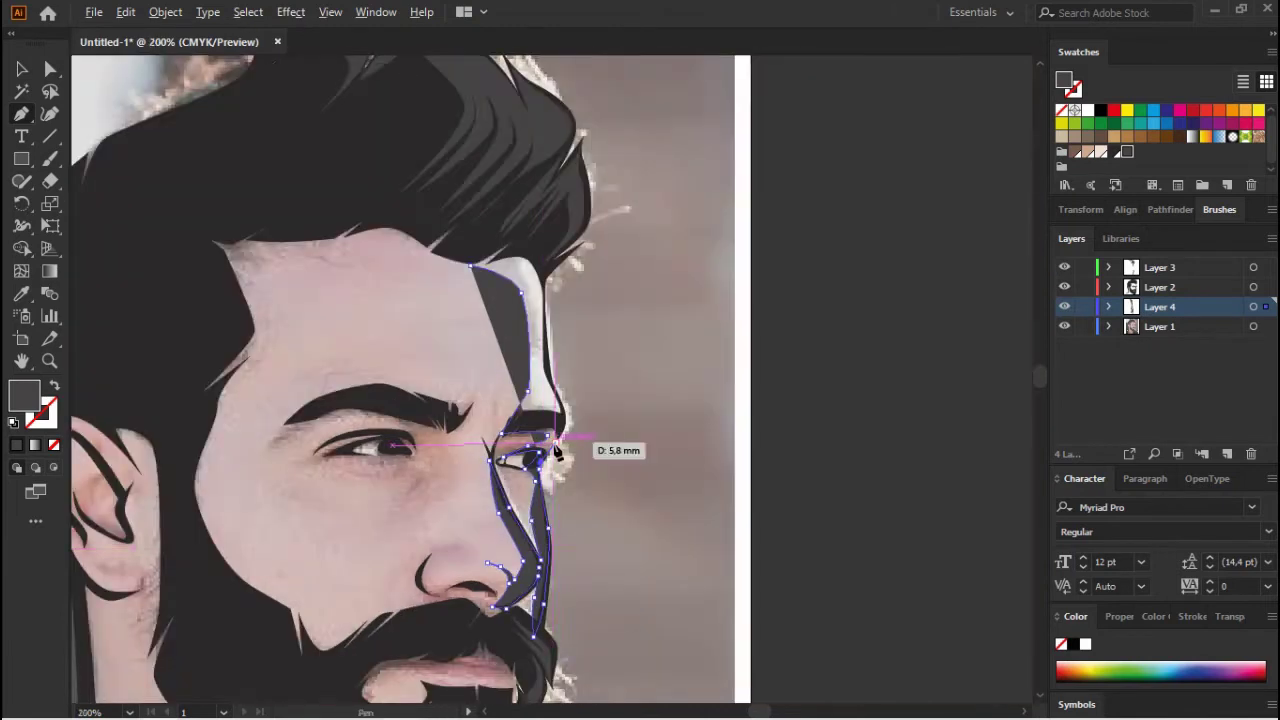
pyautogui.scroll(4, 571, 449)
pyautogui.scroll(3, 560, 423)
pyautogui.scroll(2, 531, 280)
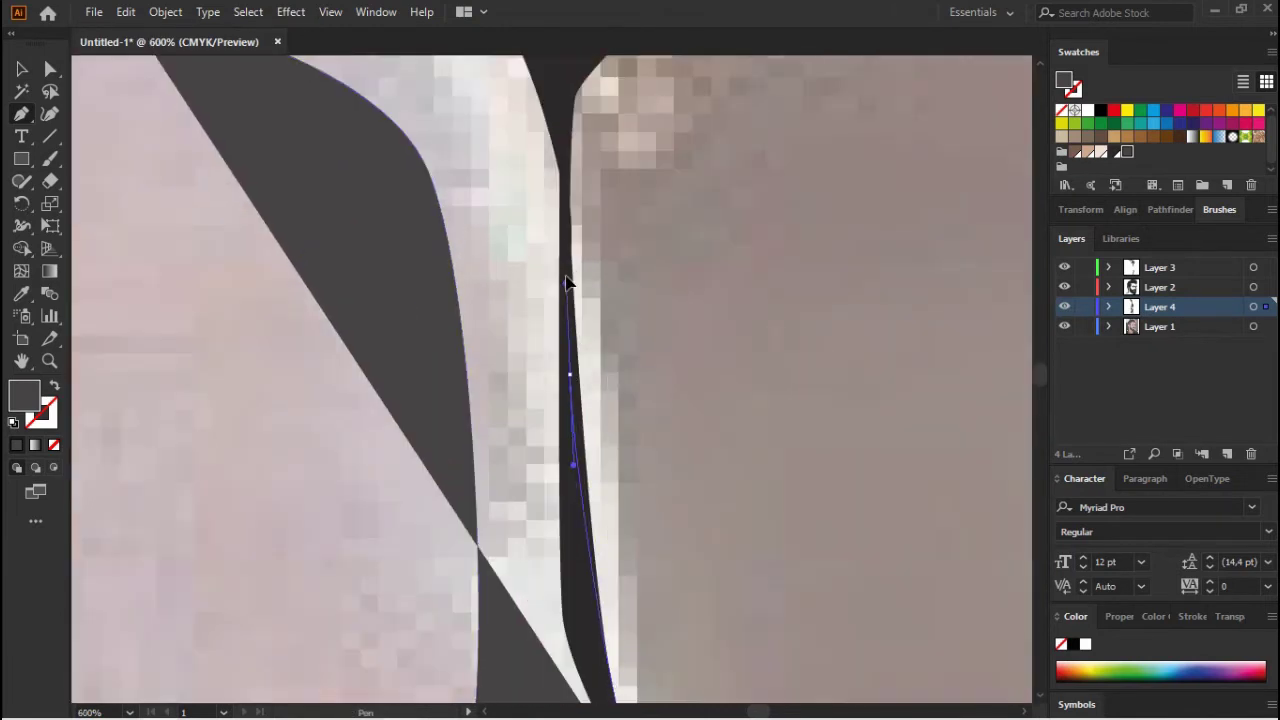
pyautogui.scroll(-3, 560, 300)
pyautogui.moveTo(535, 178); pyautogui.dragTo(466, 180)
pyautogui.scroll(-3, 640, 245)
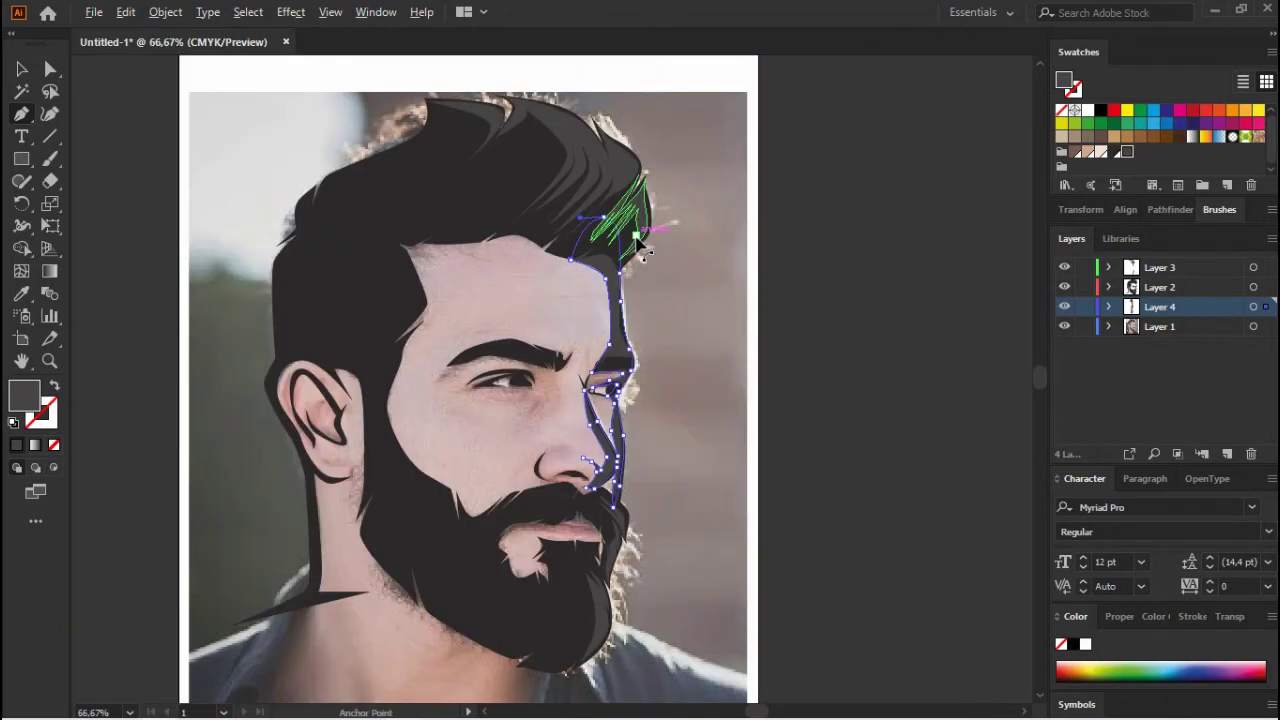
# - Fill the shape with the light skin tone and add the final curved anchors at the hairline
pyautogui.click(1101, 152)
pyautogui.scroll(9, 703, 279)
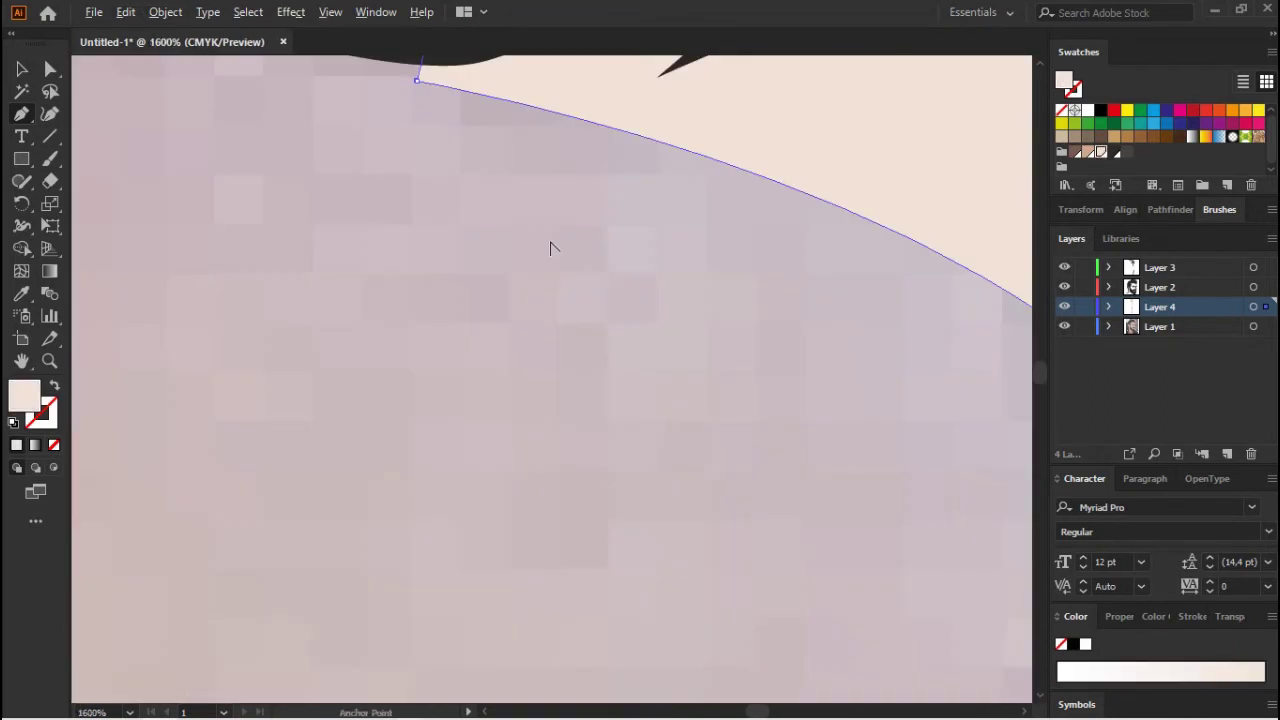
pyautogui.click(413, 80)
pyautogui.click(393, 233)
pyautogui.moveTo(417, 77); pyautogui.dragTo(471, 391)
pyautogui.scroll(2, 406, 257)
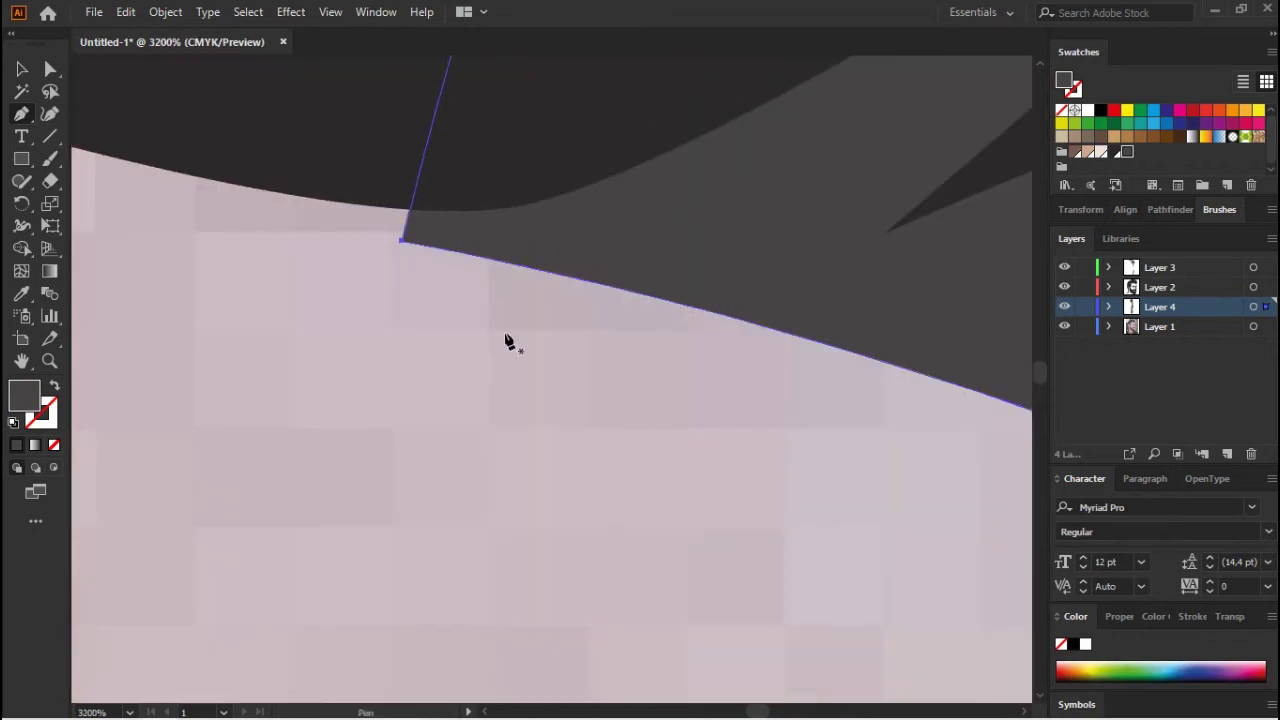
# - Reapply the light skin-tone fill and expand the finished highlight shape
pyautogui.click(1120, 155)
pyautogui.click(165, 11)
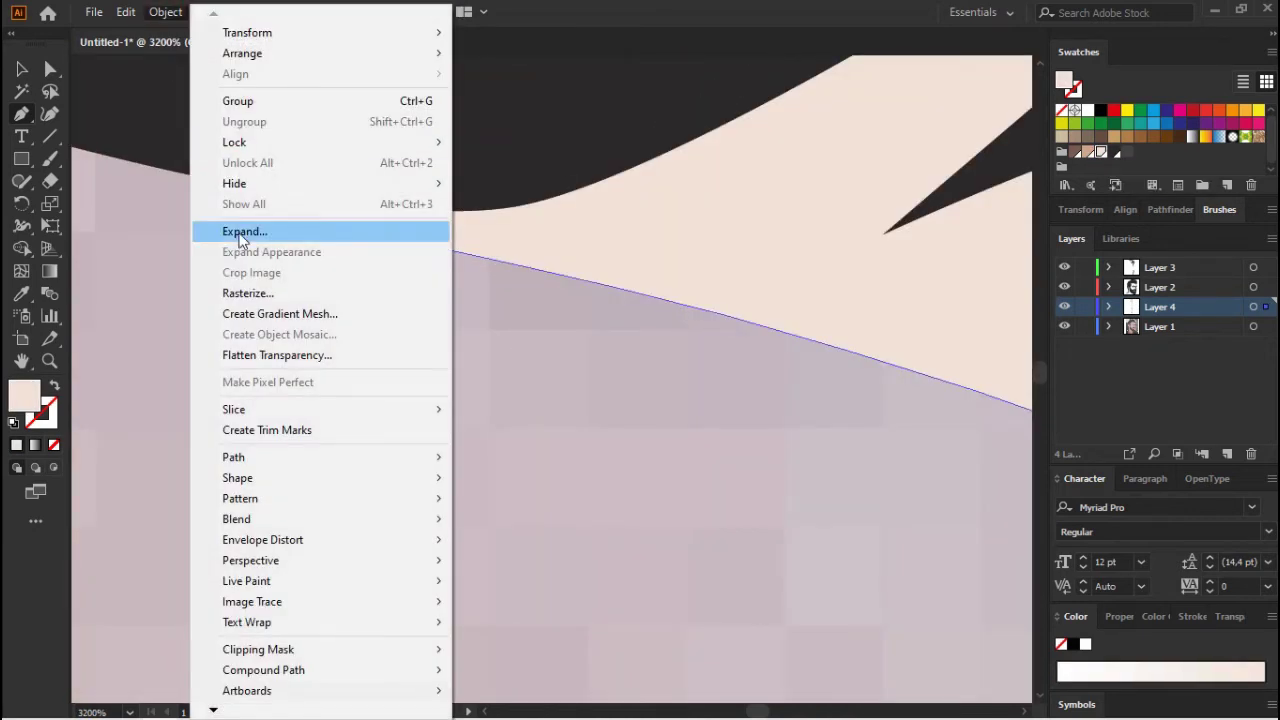
pyautogui.press('Escape')
pyautogui.scroll(-7, 500, 237)
pyautogui.scroll(-5, 500, 237)
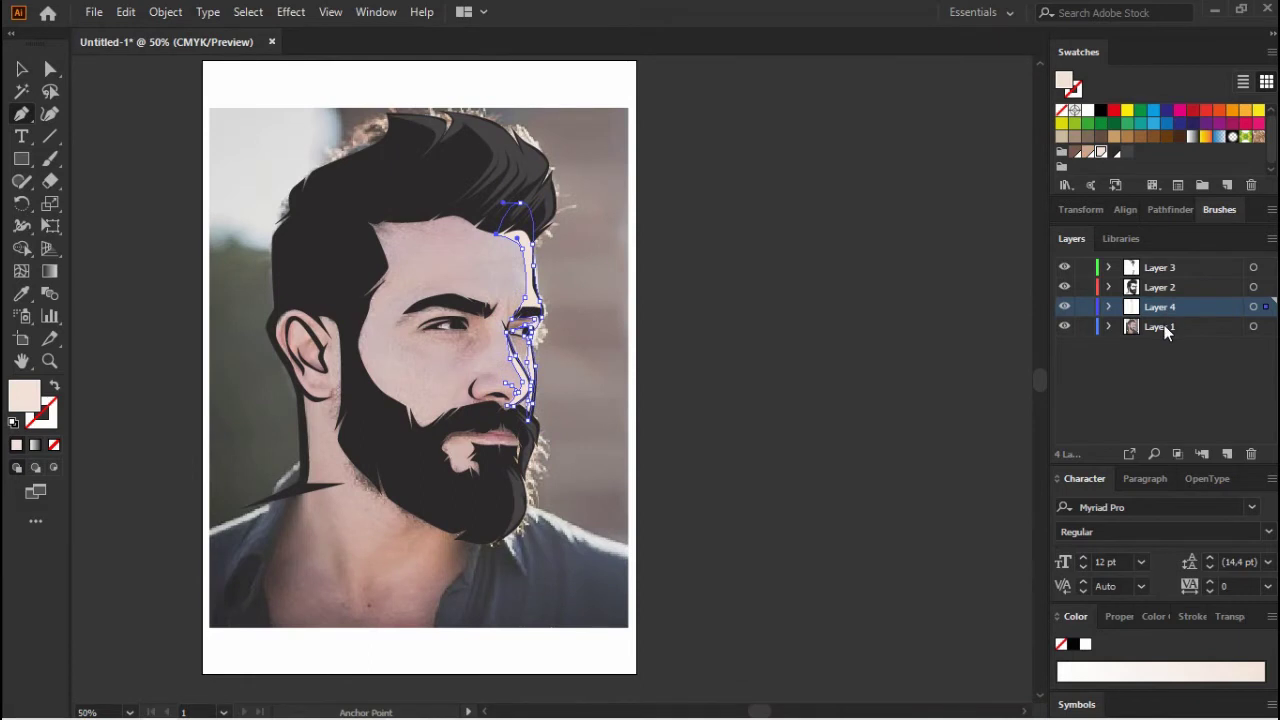
# - Add a new shadow layer above the photo layer and begin tracing the shadow under the eyebrow
pyautogui.click(1165, 333)
pyautogui.click(1226, 453)
pyautogui.scroll(2, 361, 286)
pyautogui.scroll(3, 637, 360)
pyautogui.click(720, 337)
pyautogui.click(656, 573)
pyautogui.click(582, 459)
pyautogui.click(548, 401)
# - Trace the brow shadow along the upper eyelid and around the eyebrow, closing the shape
pyautogui.moveTo(455, 408); pyautogui.dragTo(407, 408)
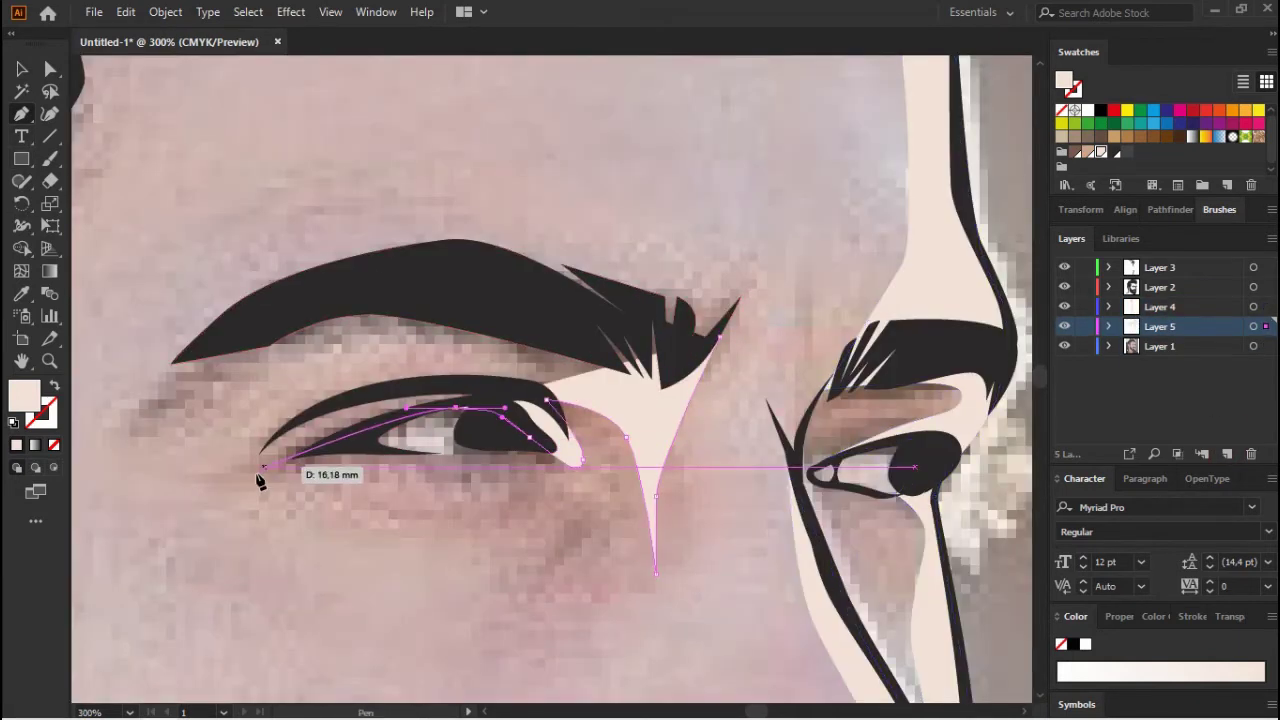
pyautogui.click(255, 474)
pyautogui.click(447, 370)
pyautogui.click(177, 365)
pyautogui.click(431, 242)
pyautogui.click(707, 291)
pyautogui.click(670, 344)
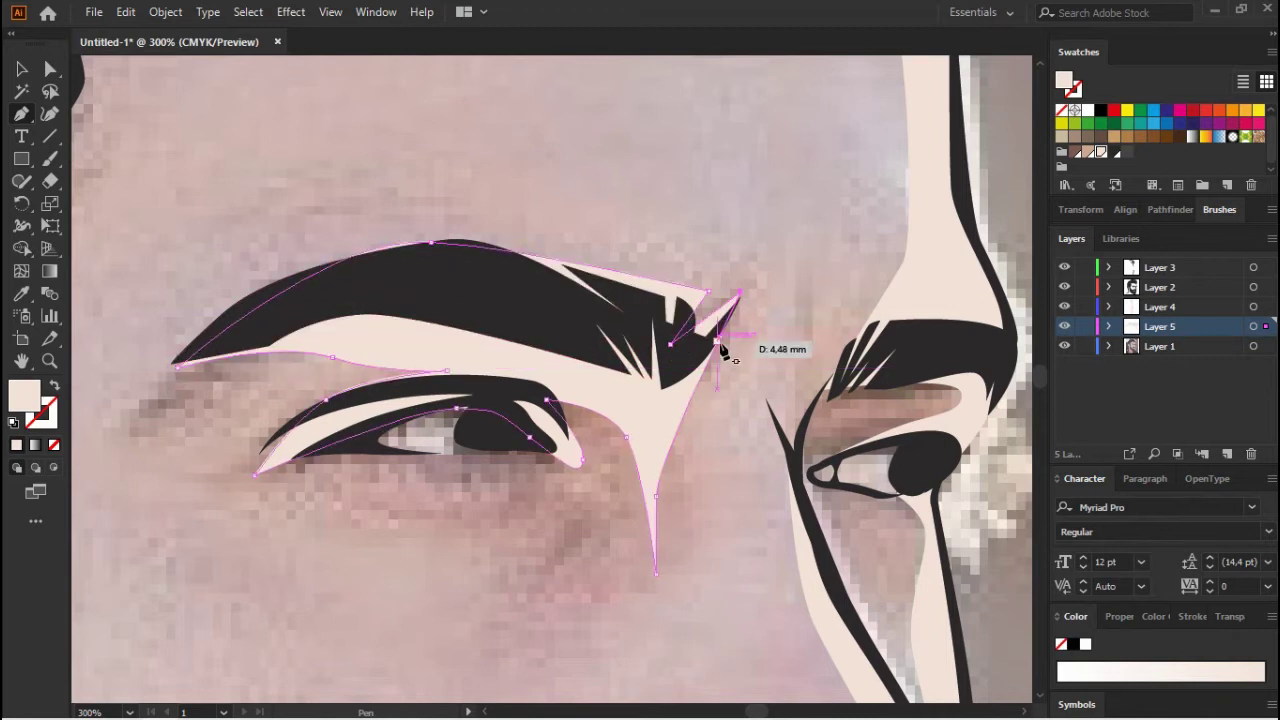
pyautogui.click(720, 347)
pyautogui.scroll(-3, 720, 347)
pyautogui.scroll(3, 514, 309)
# - Trace the shadow beside the nose down to the mustache
pyautogui.click(507, 293)
pyautogui.click(493, 401)
pyautogui.click(727, 410)
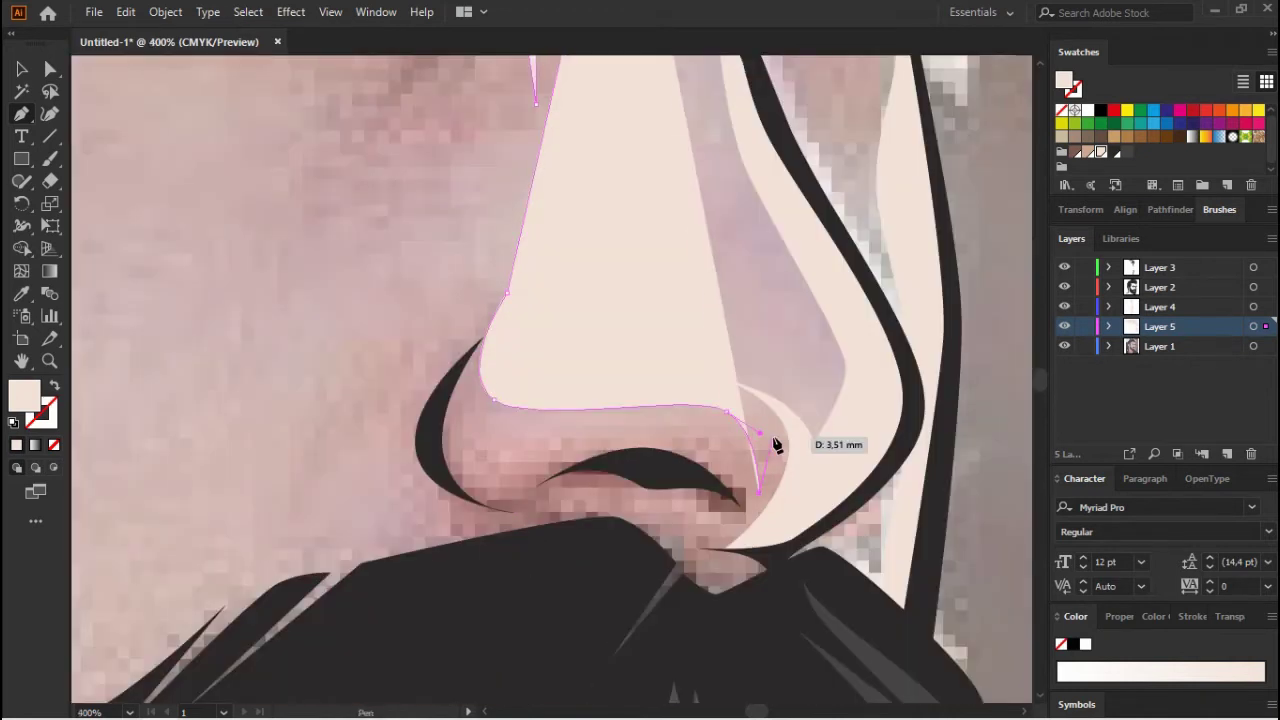
pyautogui.scroll(-3, 776, 445)
pyautogui.scroll(3, 614, 190)
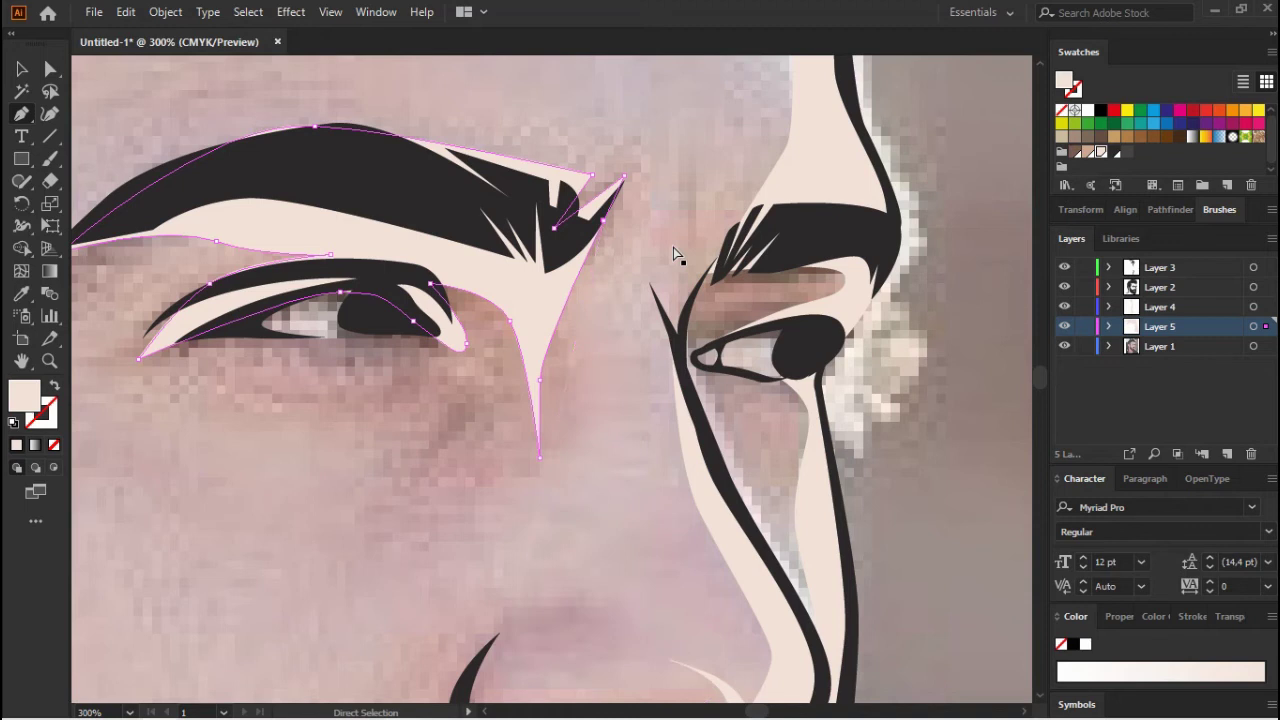
pyautogui.scroll(3, 608, 228)
pyautogui.scroll(4, 580, 235)
pyautogui.scroll(3, 522, 250)
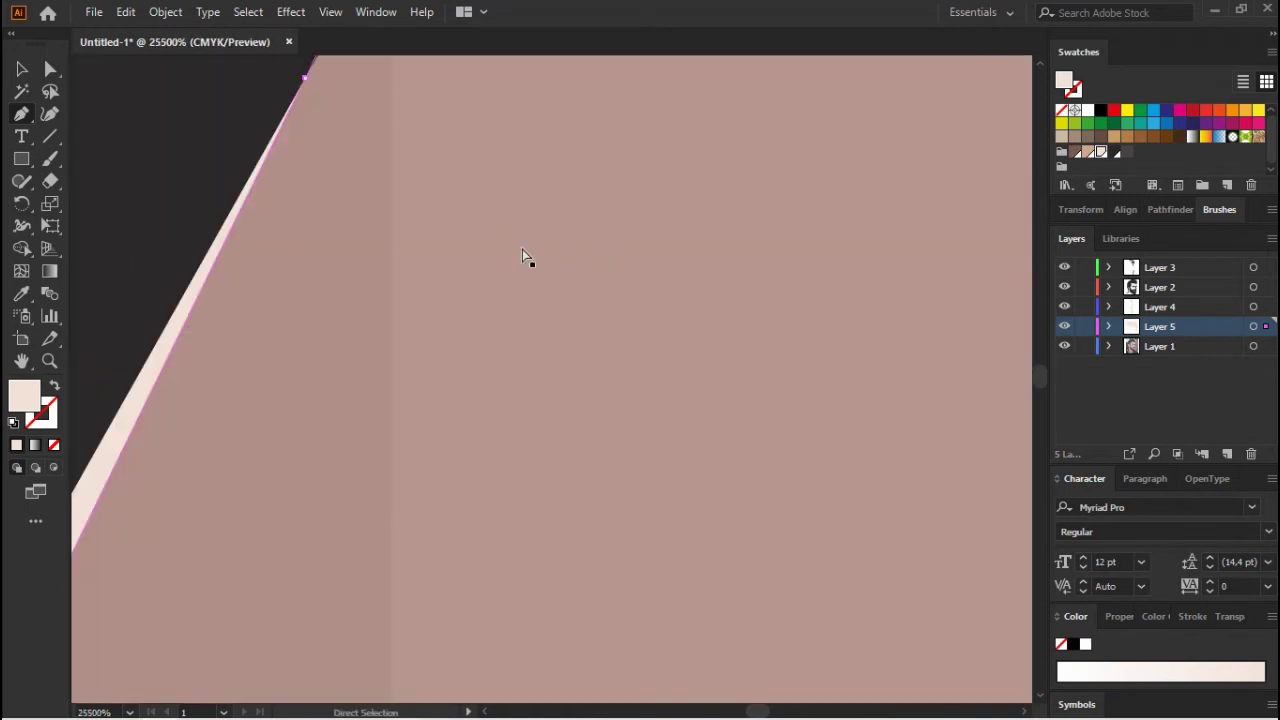
pyautogui.scroll(-3, 403, 185)
pyautogui.scroll(-4, 386, 234)
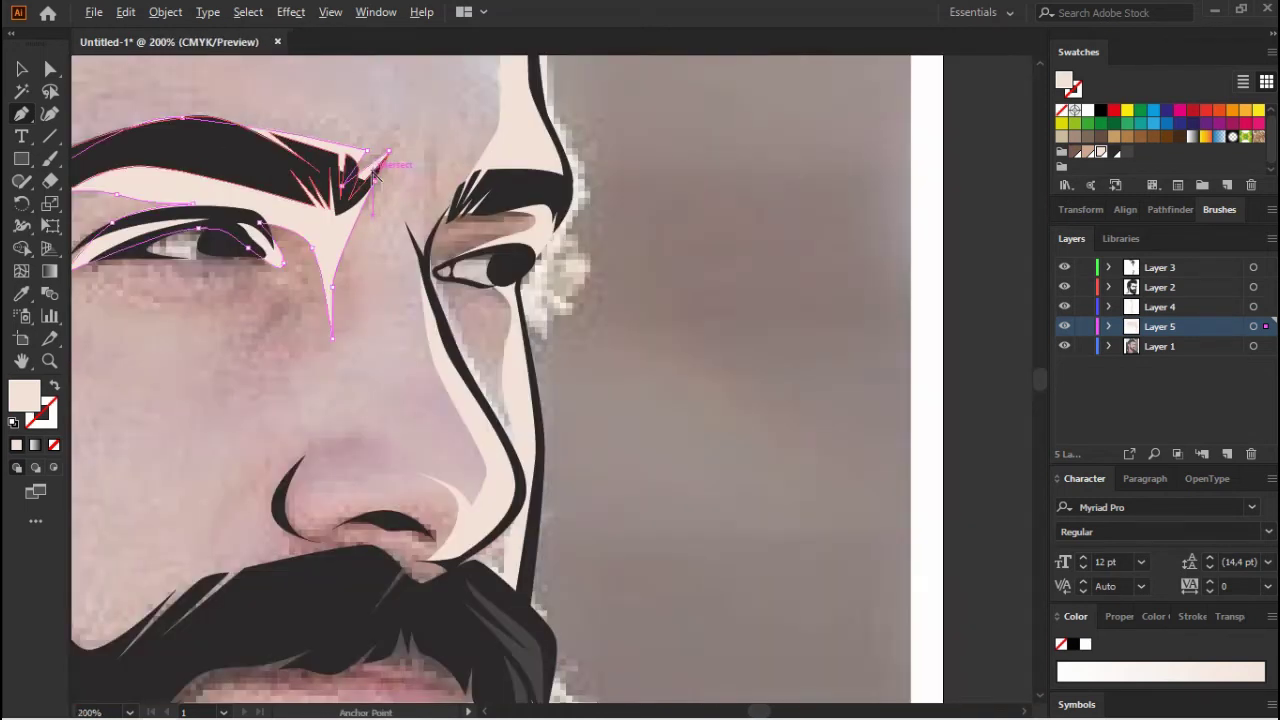
pyautogui.scroll(2, 365, 305)
pyautogui.scroll(-1, 351, 405)
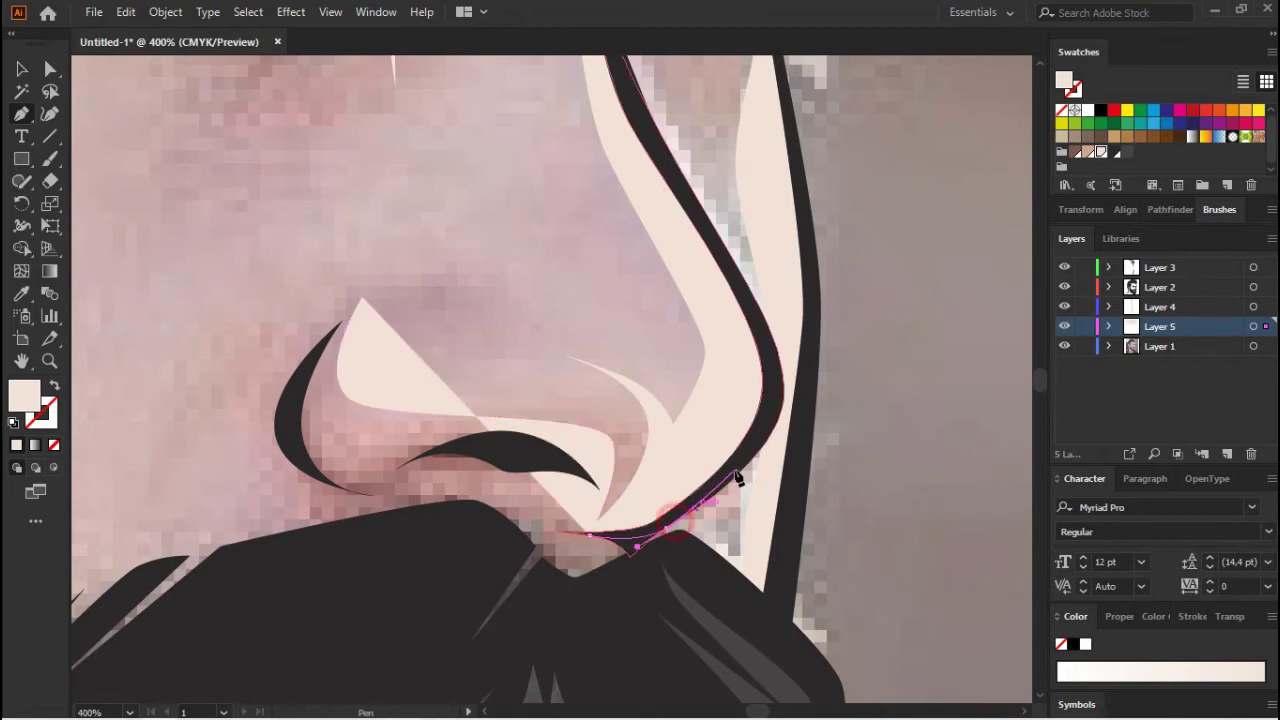
pyautogui.scroll(-3, 737, 477)
pyautogui.scroll(3, 528, 357)
pyautogui.click(563, 362)
# - Trace a curved chin shadow extending up toward the nose
pyautogui.click(525, 287)
pyautogui.click(294, 443)
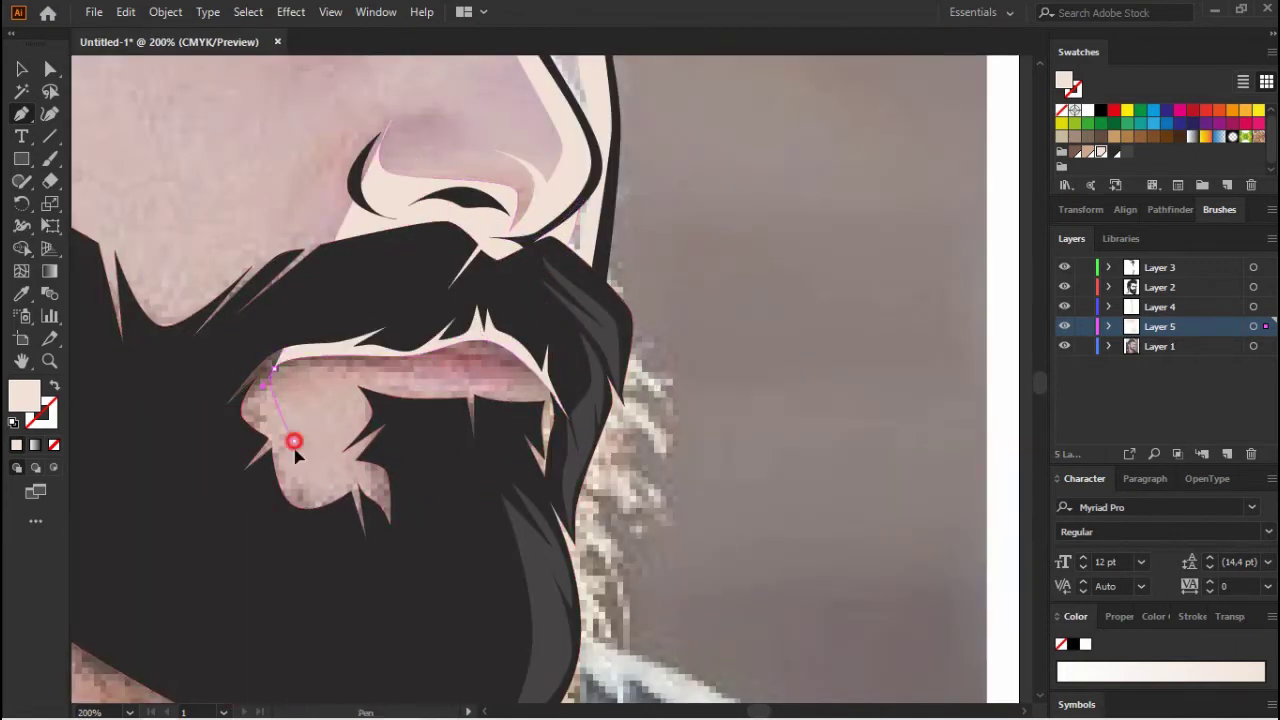
pyautogui.click(387, 519)
pyautogui.moveTo(271, 610); pyautogui.dragTo(197, 592)
pyautogui.click(159, 439)
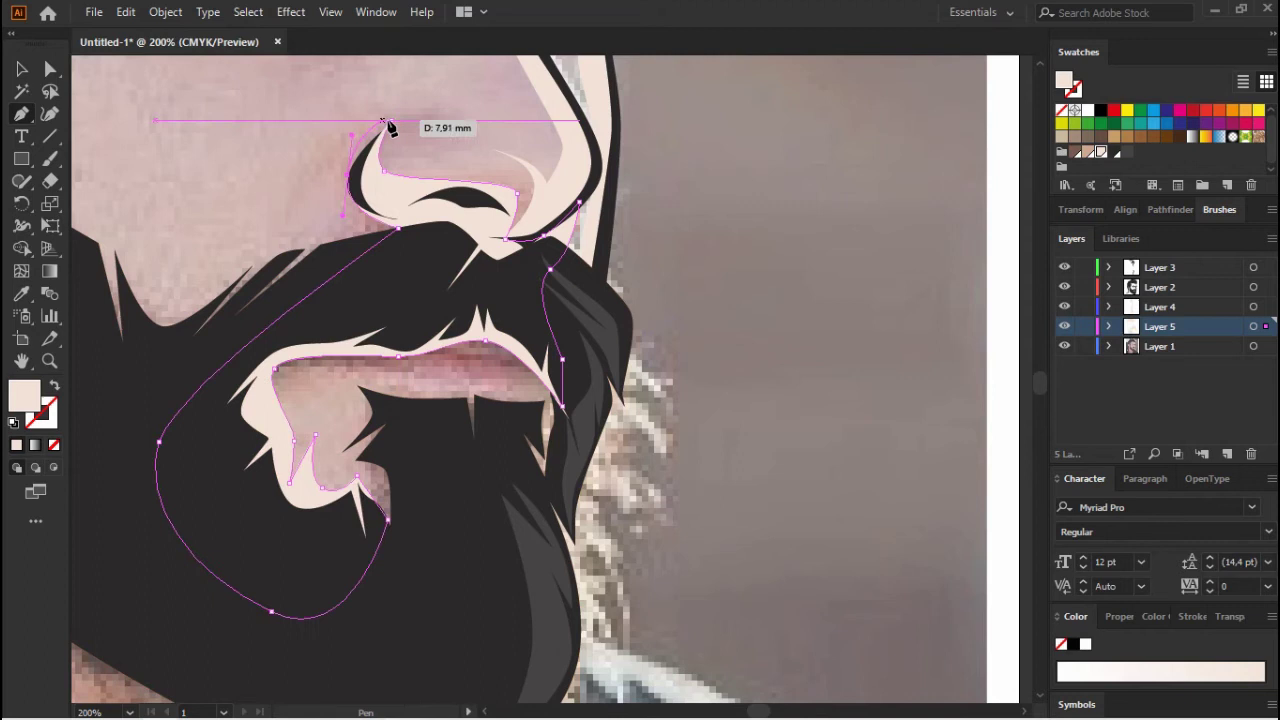
pyautogui.click(394, 123)
pyautogui.scroll(-2, 394, 123)
# - Trace the shadow under the chin, down the neck and up toward the ear
pyautogui.click(676, 390)
pyautogui.click(635, 418)
pyautogui.click(628, 460)
pyautogui.click(605, 410)
pyautogui.click(458, 378)
pyautogui.click(457, 504)
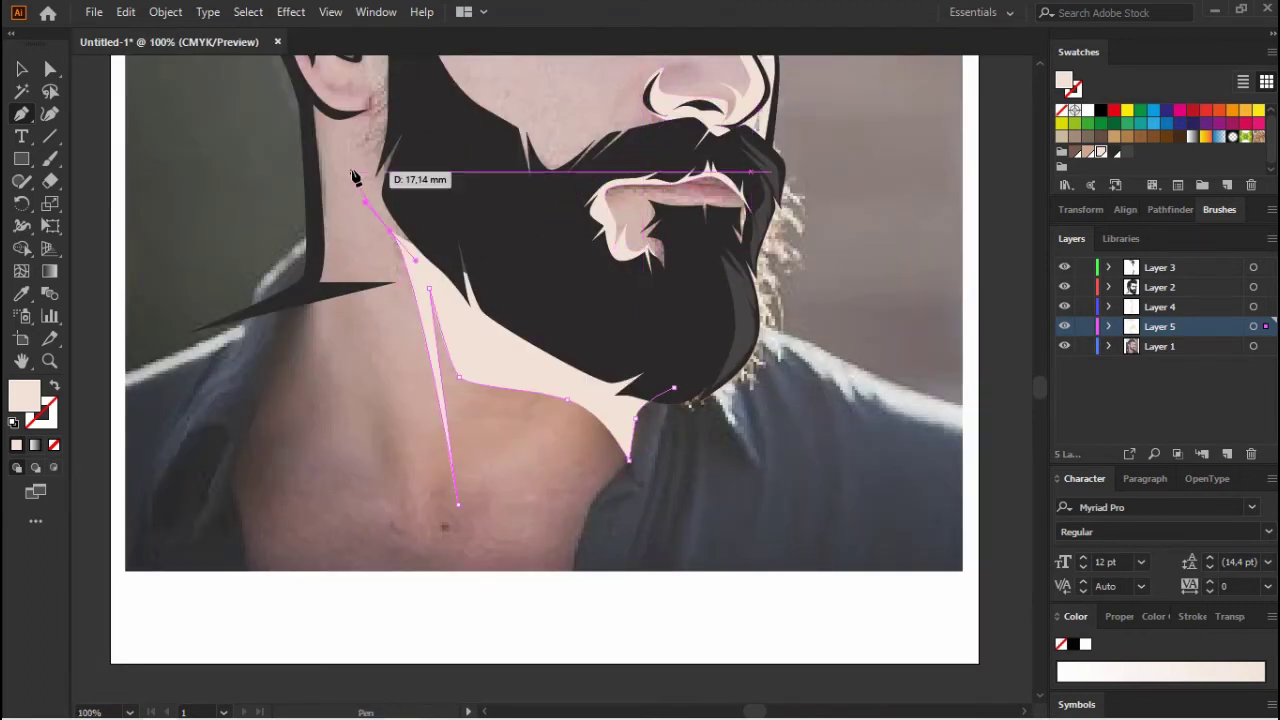
pyautogui.click(429, 289)
pyautogui.click(391, 231)
pyautogui.click(362, 133)
pyautogui.click(393, 287)
# - Trace the jaw shadow and a curved, closed shadow inside the ear
pyautogui.scroll(-2, 393, 287)
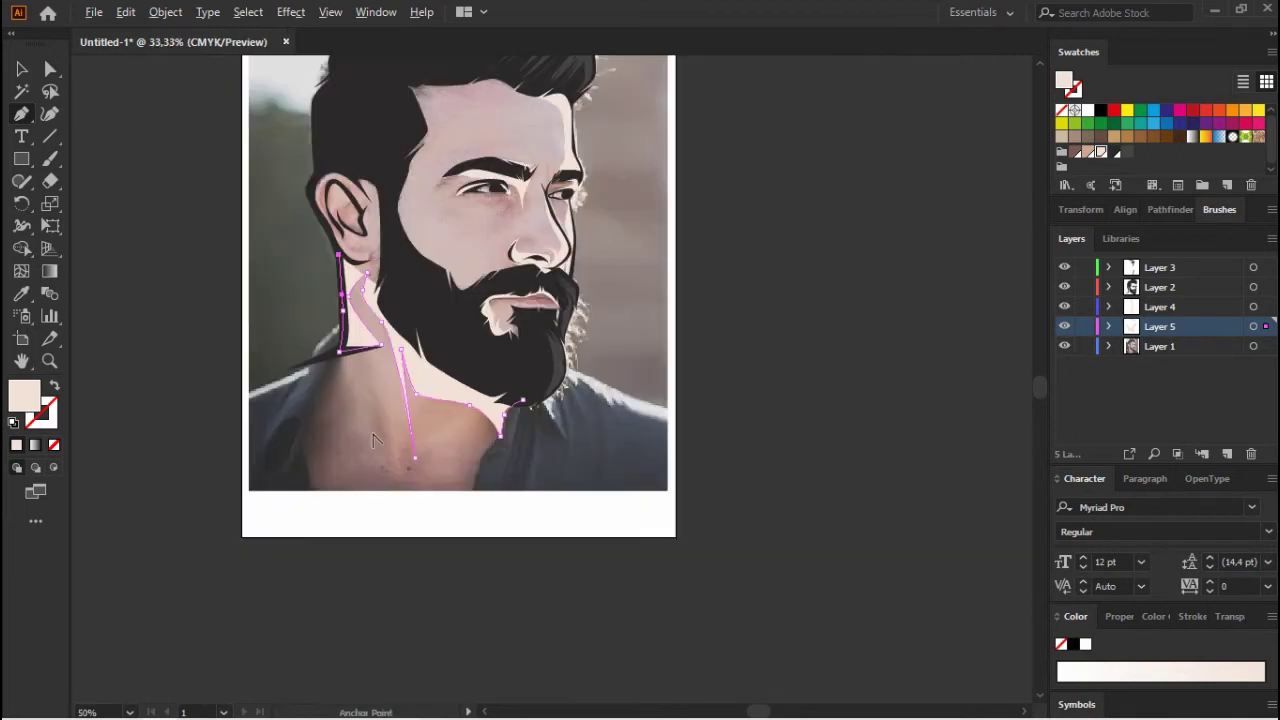
pyautogui.scroll(5, 330, 285)
pyautogui.click(413, 306)
pyautogui.scroll(5, 505, 330)
pyautogui.click(309, 86)
pyautogui.scroll(-2, 434, 420)
pyautogui.click(375, 260)
pyautogui.click(356, 290)
pyautogui.moveTo(358, 336); pyautogui.dragTo(340, 250)
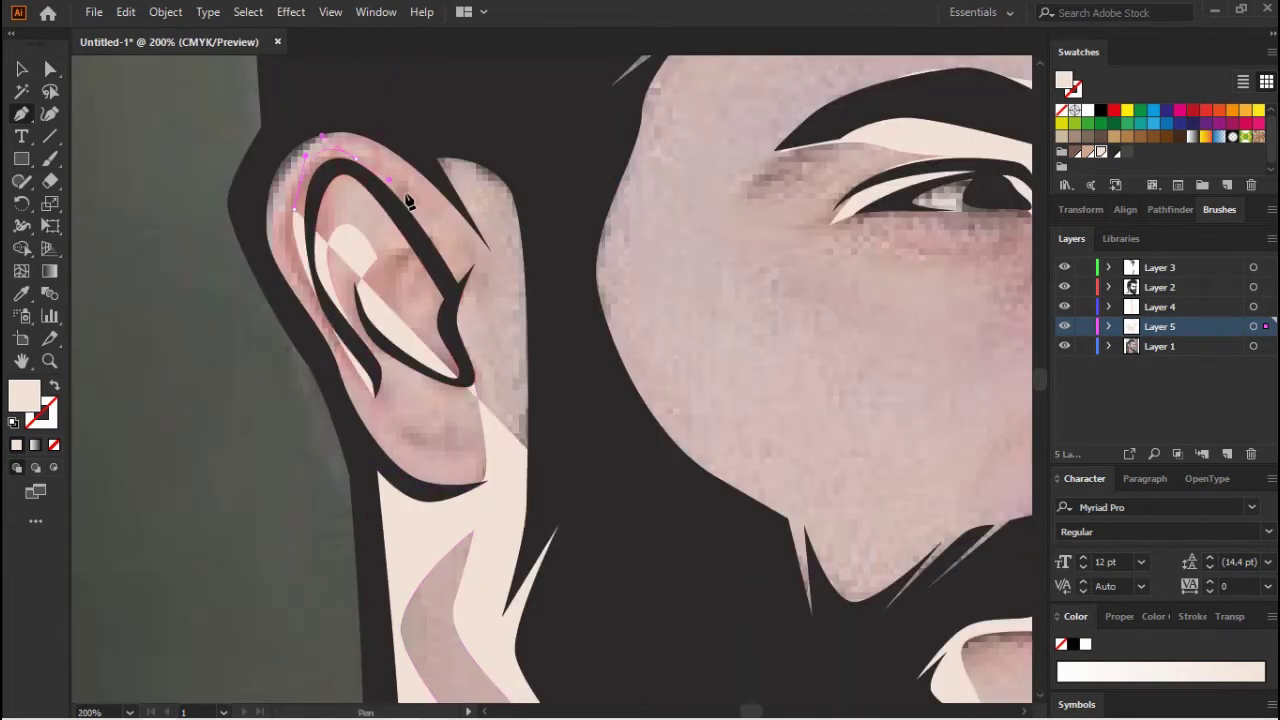
# - Trace a shadow along the side of the face from the hairline down the cheek edge
pyautogui.click(512, 338)
pyautogui.click(464, 178)
pyautogui.scroll(-2, 464, 200)
pyautogui.scroll(-2, 414, 540)
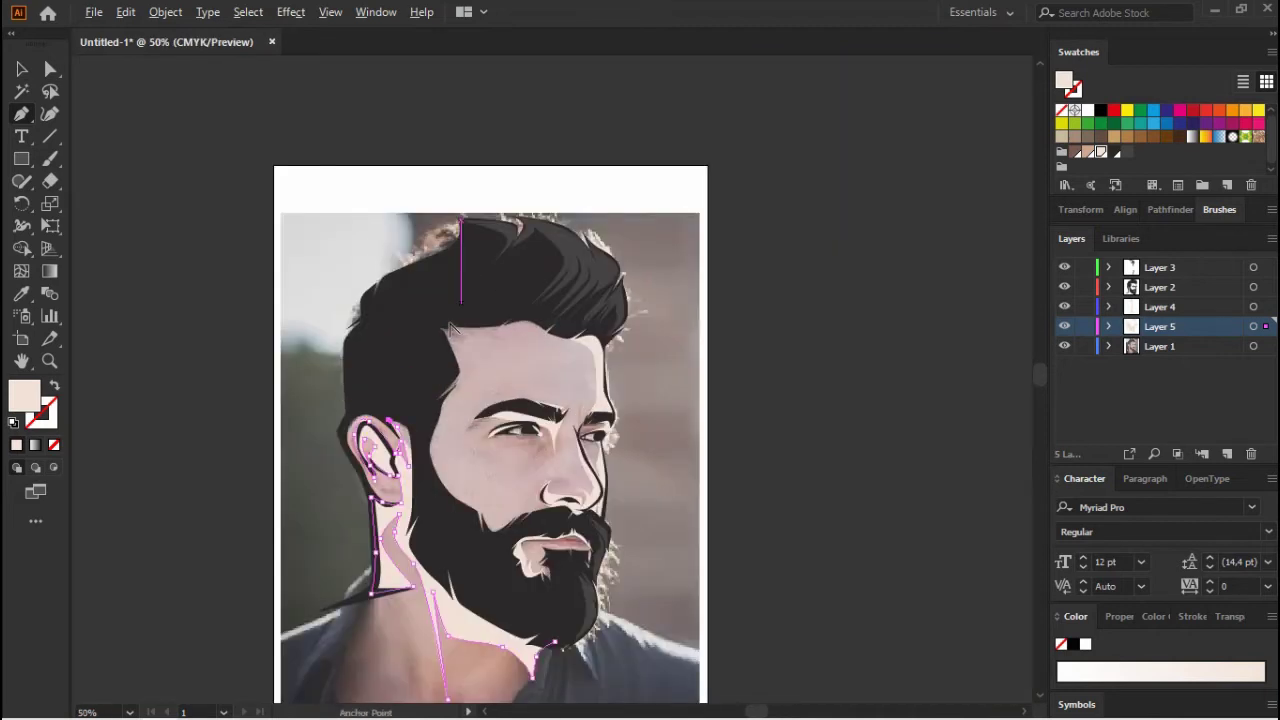
pyautogui.scroll(4, 406, 300)
pyautogui.click(406, 293)
pyautogui.click(428, 320)
pyautogui.click(457, 357)
pyautogui.click(472, 560)
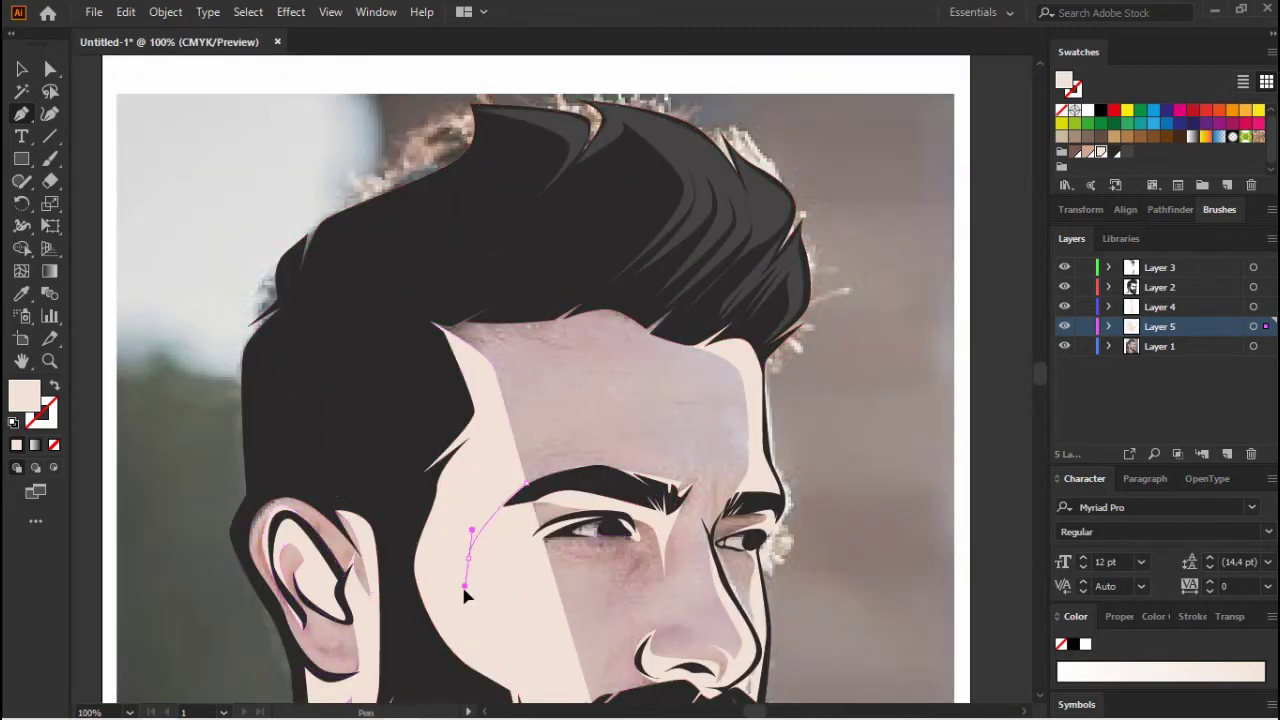
pyautogui.scroll(-2, 480, 575)
pyautogui.scroll(3, 376, 375)
# - Trace the shadow along the lower beard edge
pyautogui.click(343, 457)
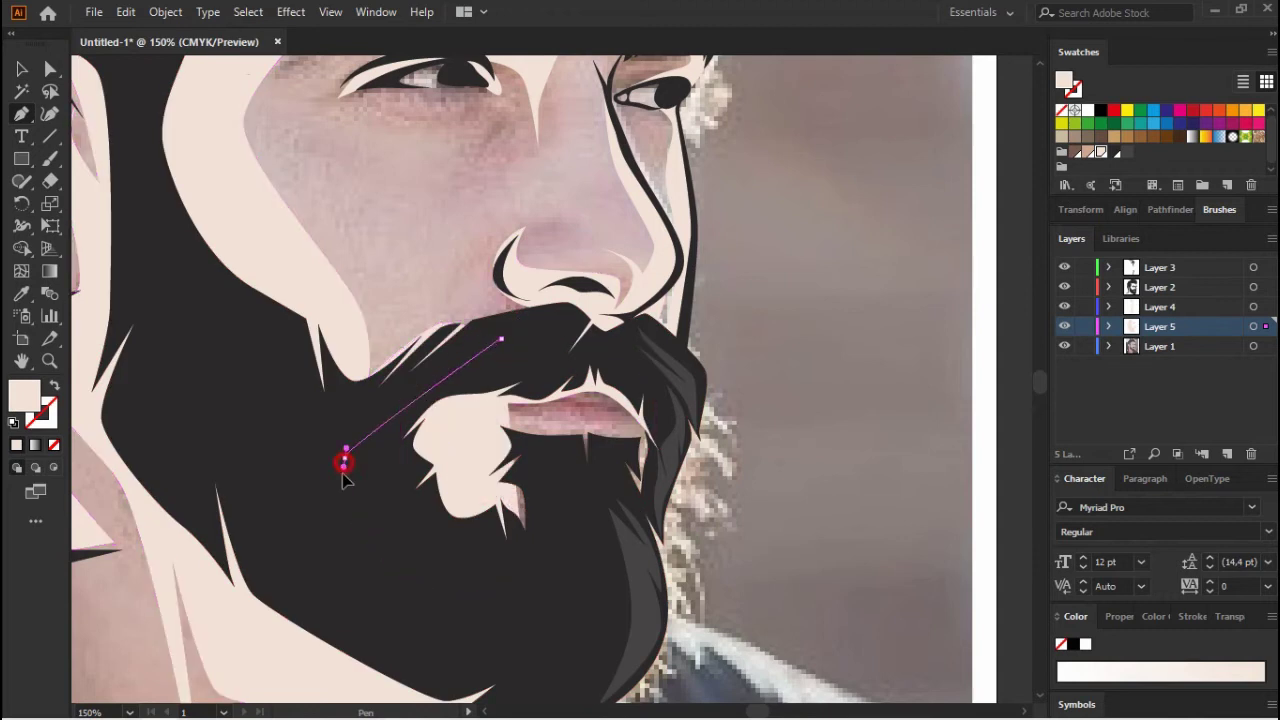
pyautogui.scroll(-2, 343, 457)
pyautogui.click(390, 460)
pyautogui.click(420, 493)
pyautogui.click(451, 526)
# - Fill all the shadow shapes with brown and expand them
pyautogui.click(500, 570)
pyautogui.click(1253, 326)
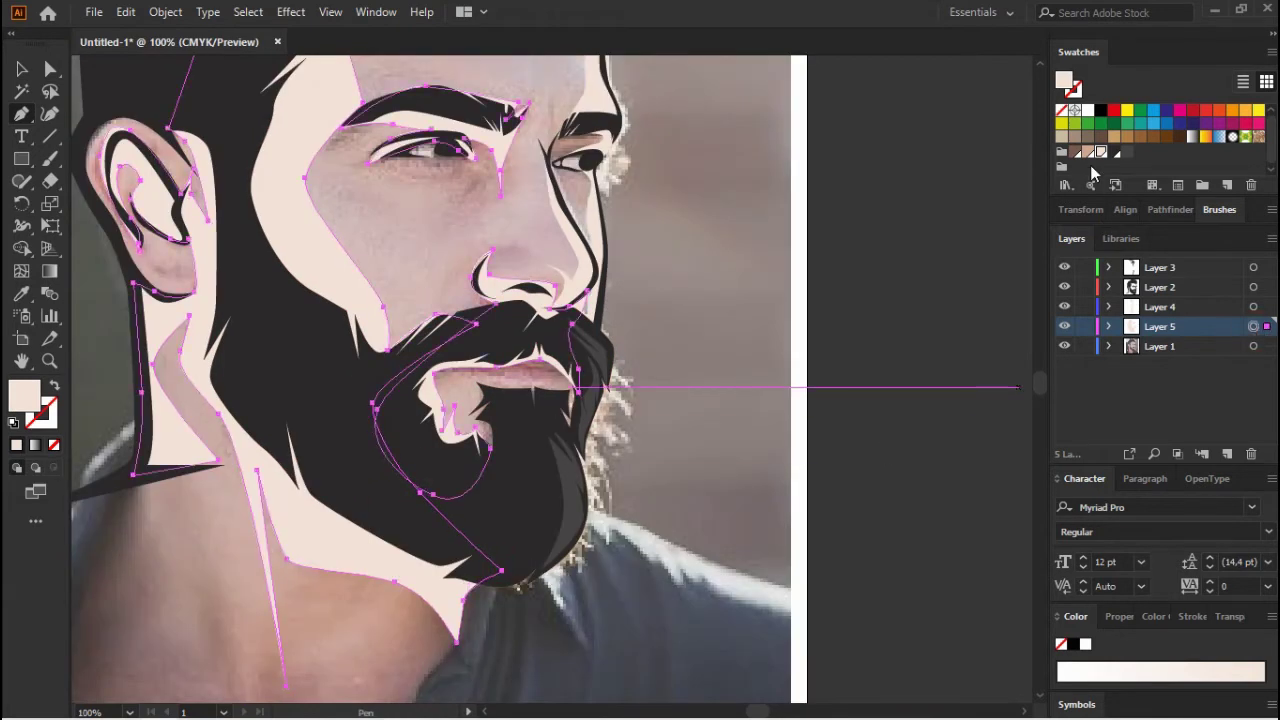
pyautogui.click(165, 12)
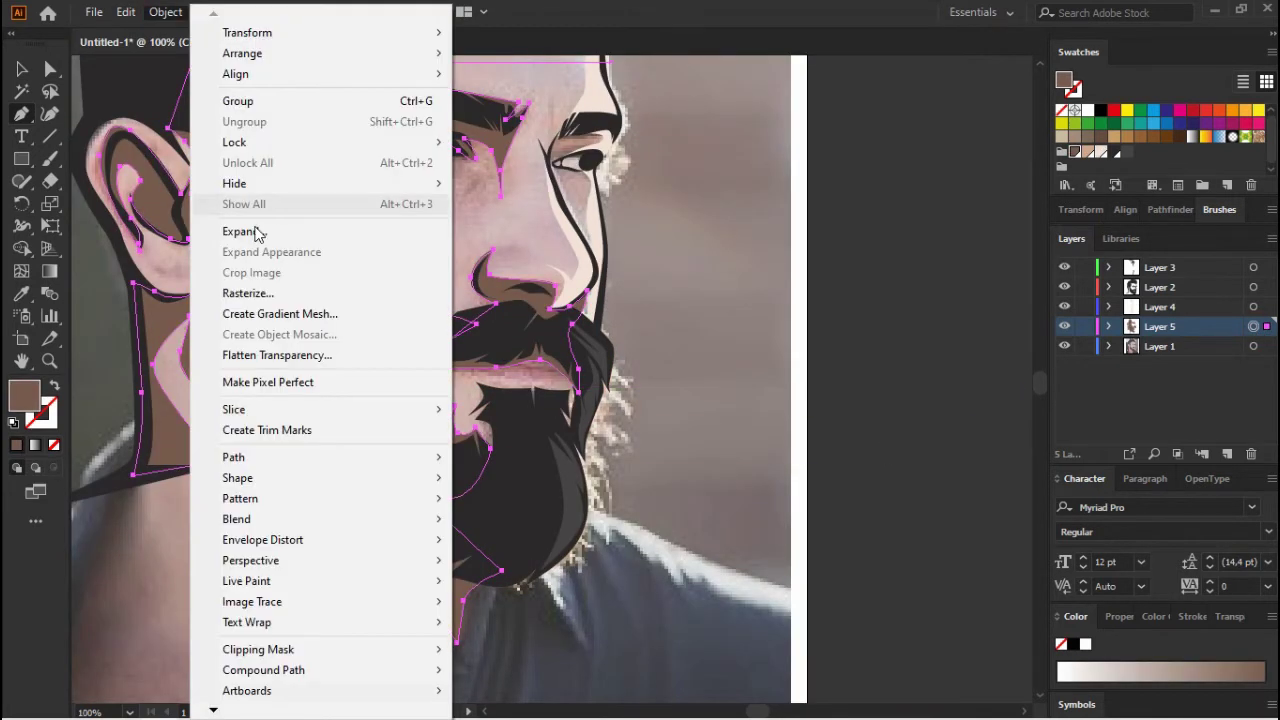
pyautogui.click(251, 229)
pyautogui.click(526, 516)
pyautogui.click(442, 578)
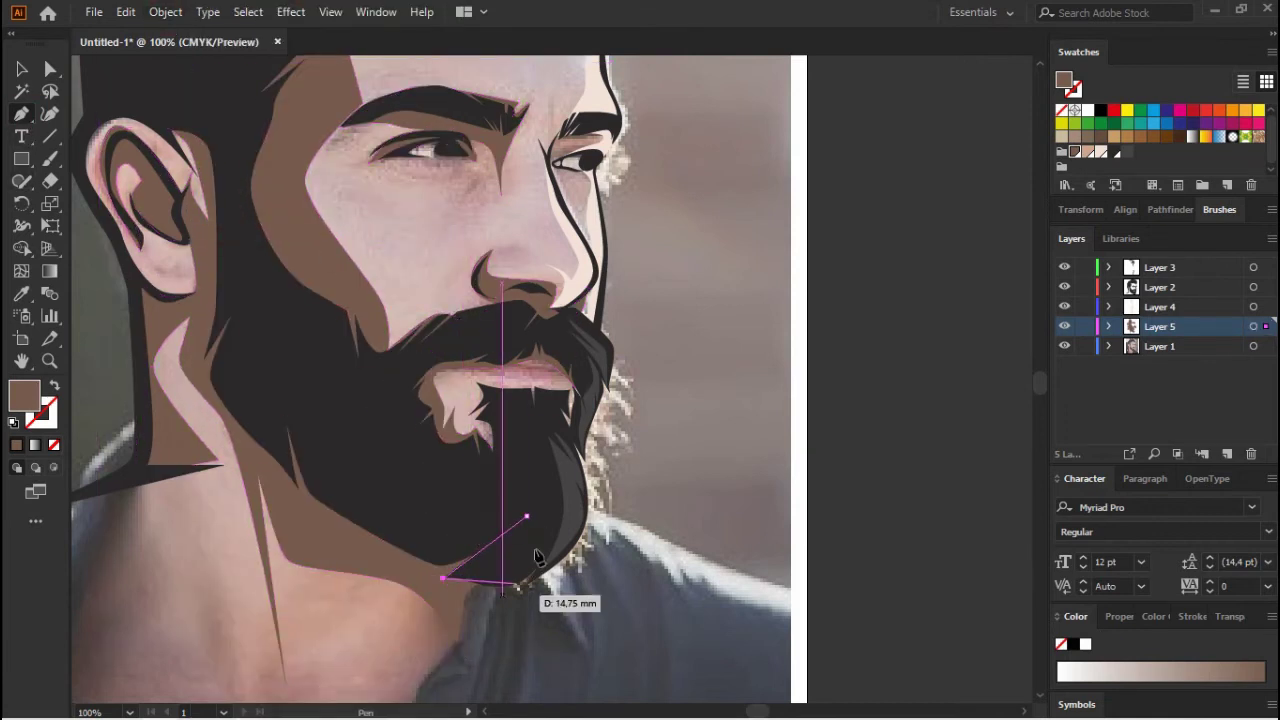
pyautogui.click(1230, 450)
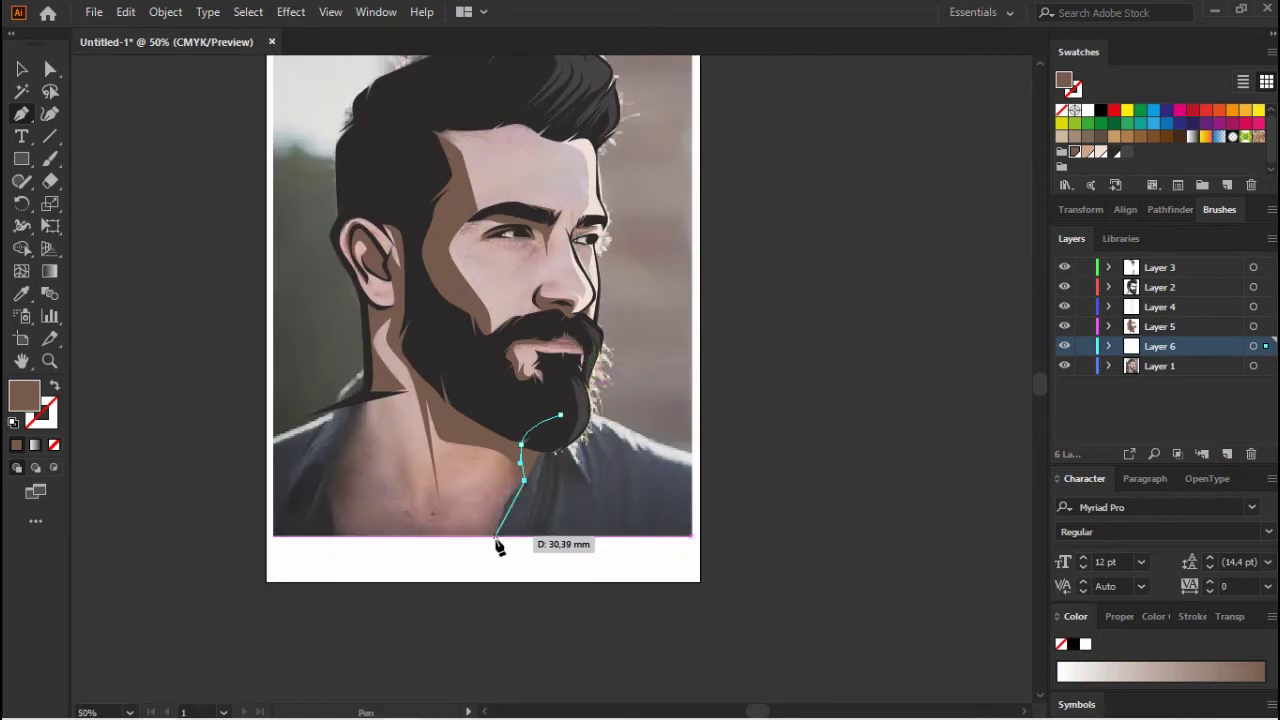
# - Trace the skin outline along the neck, across the shoulder and around the ear with the Pen tool
pyautogui.scroll(1, 457, 514)
pyautogui.scroll(3, 500, 515)
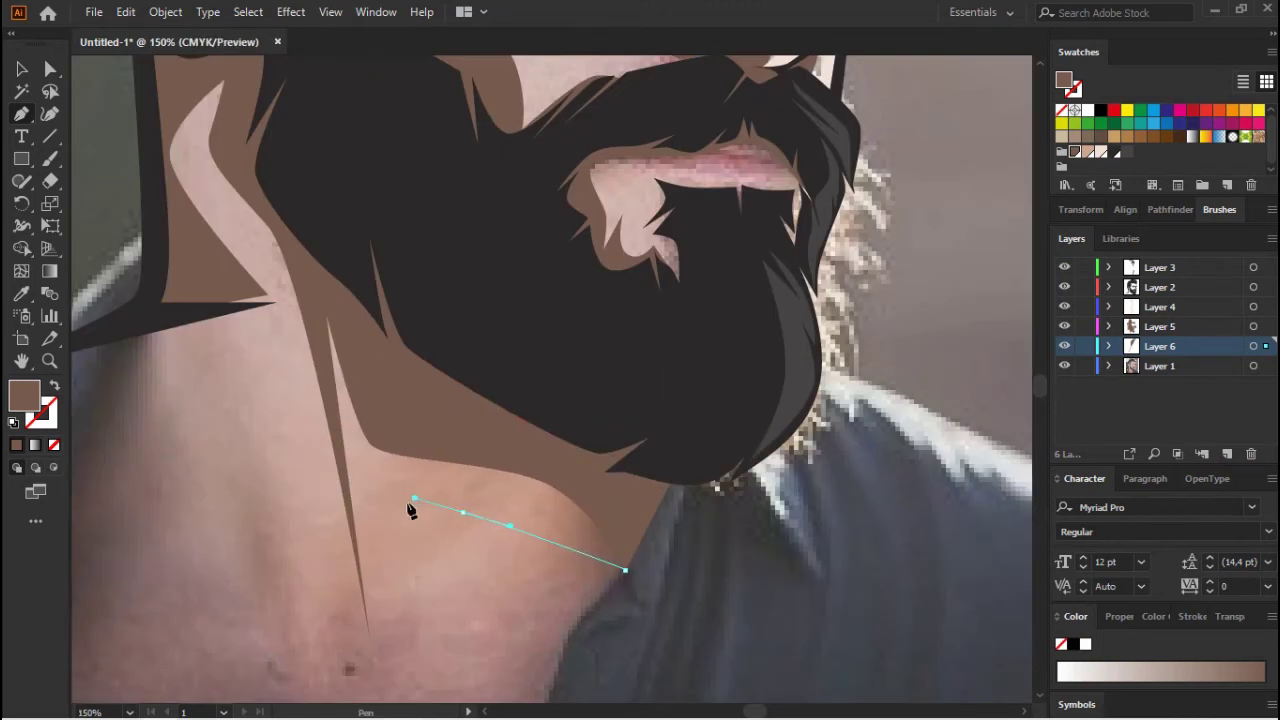
pyautogui.scroll(-1, 414, 508)
pyautogui.click(370, 440)
pyautogui.click(376, 623)
pyautogui.click(254, 376)
pyautogui.scroll(-1, 400, 400)
pyautogui.click(143, 352)
pyautogui.click(258, 307)
pyautogui.click(270, 215)
pyautogui.scroll(-3, 263, 118)
pyautogui.scroll(5, 343, 329)
pyautogui.click(452, 300)
pyautogui.click(394, 400)
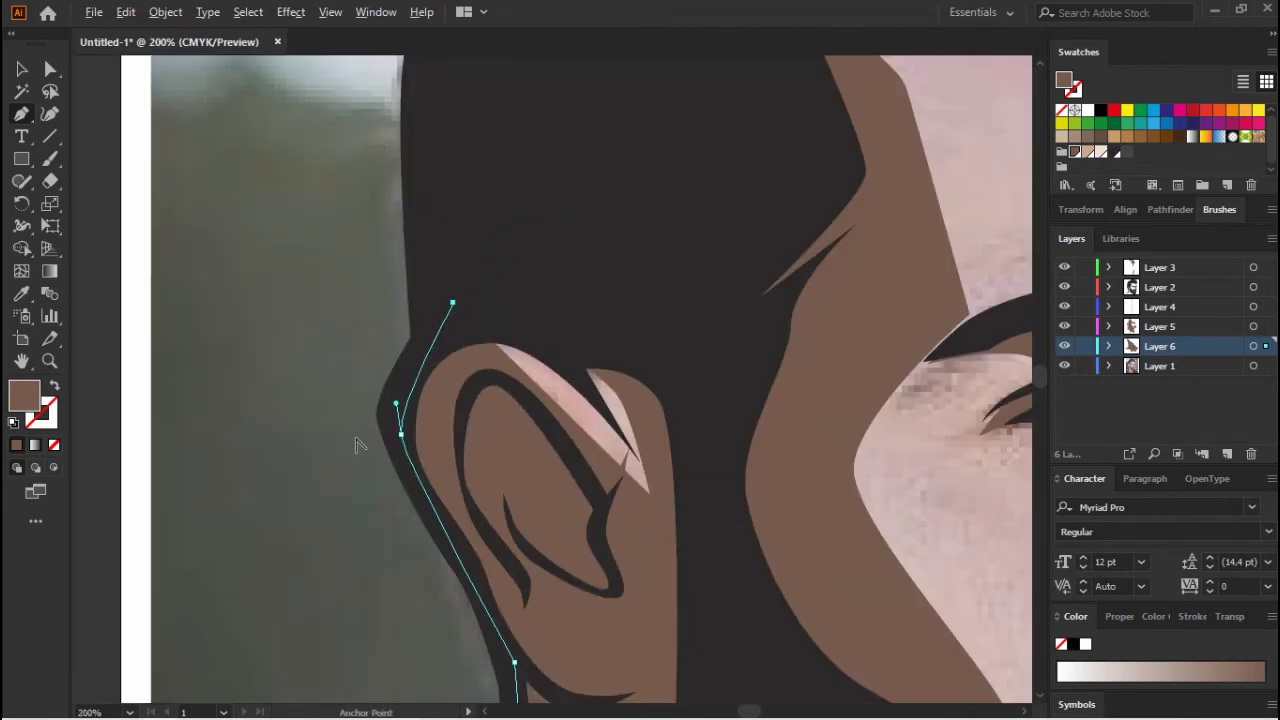
pyautogui.scroll(-3, 360, 443)
# - Continue the outline over the hair top, down the face profile, and close it at the chin
pyautogui.click(405, 453)
pyautogui.scroll(5, 405, 453)
pyautogui.scroll(-4, 400, 350)
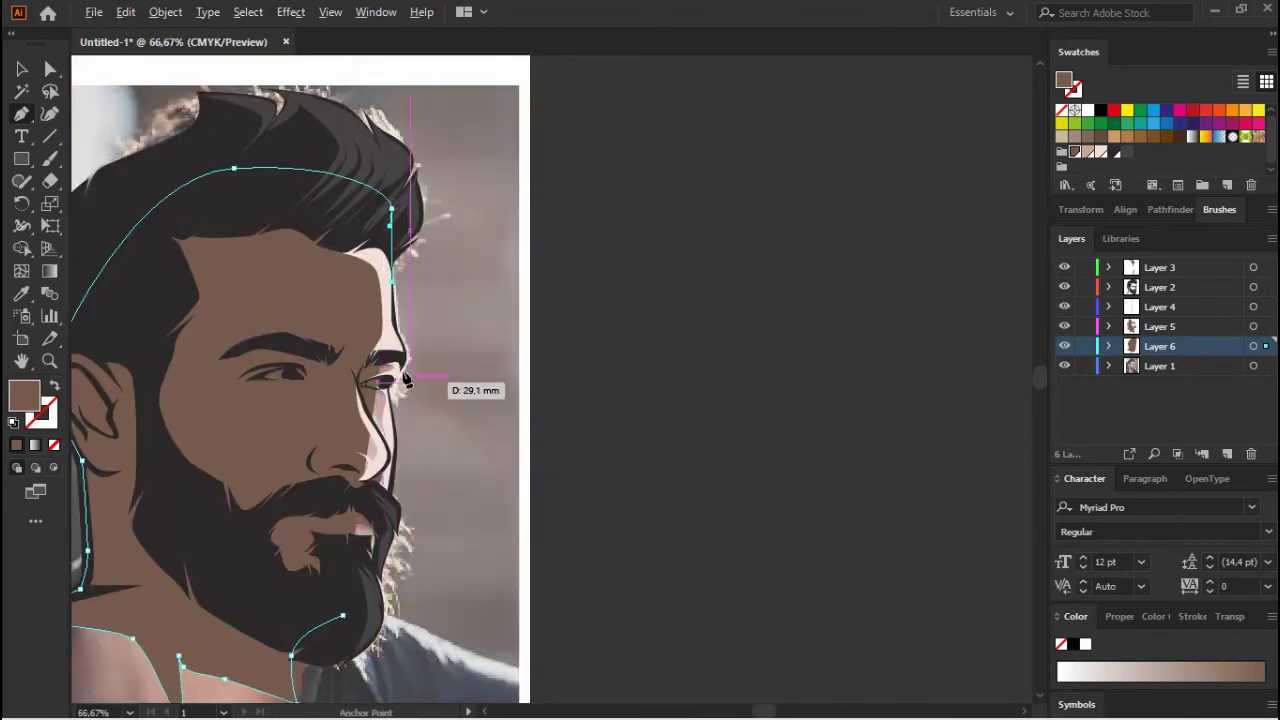
pyautogui.scroll(3, 385, 232)
pyautogui.click(357, 480)
pyautogui.scroll(-3, 320, 363)
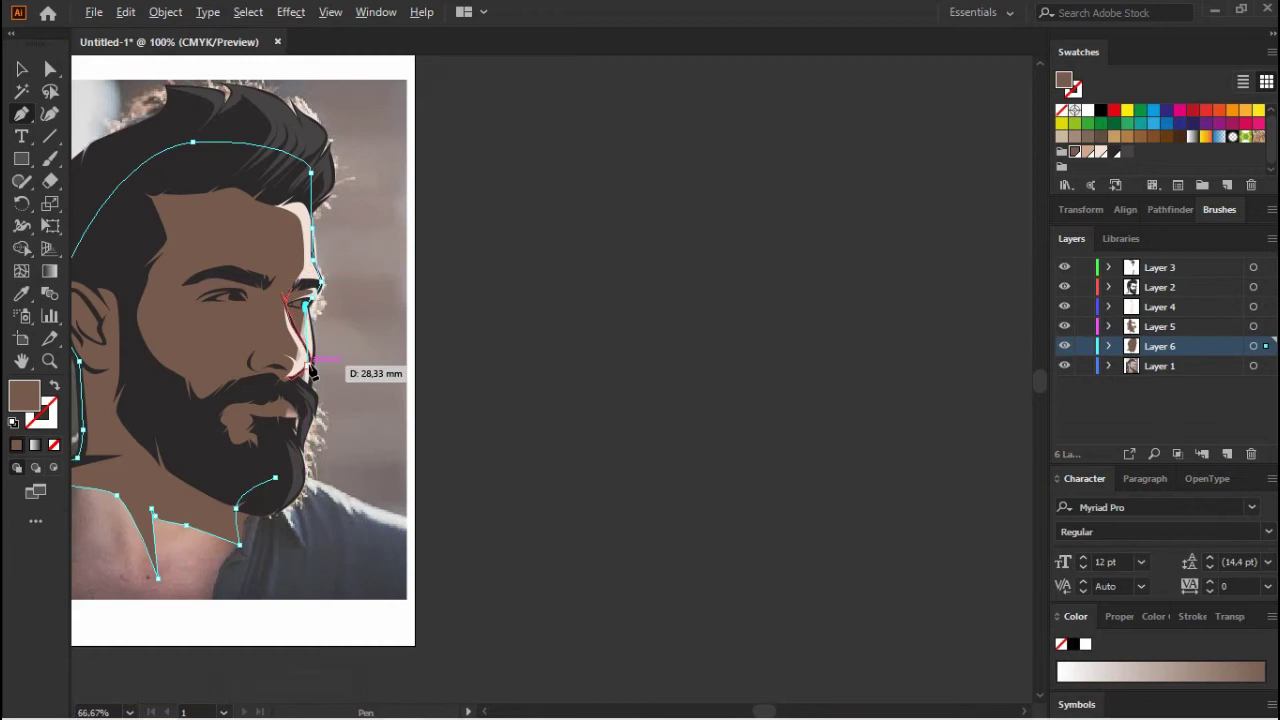
pyautogui.scroll(4, 315, 193)
pyautogui.click(338, 314)
pyautogui.scroll(-3, 340, 330)
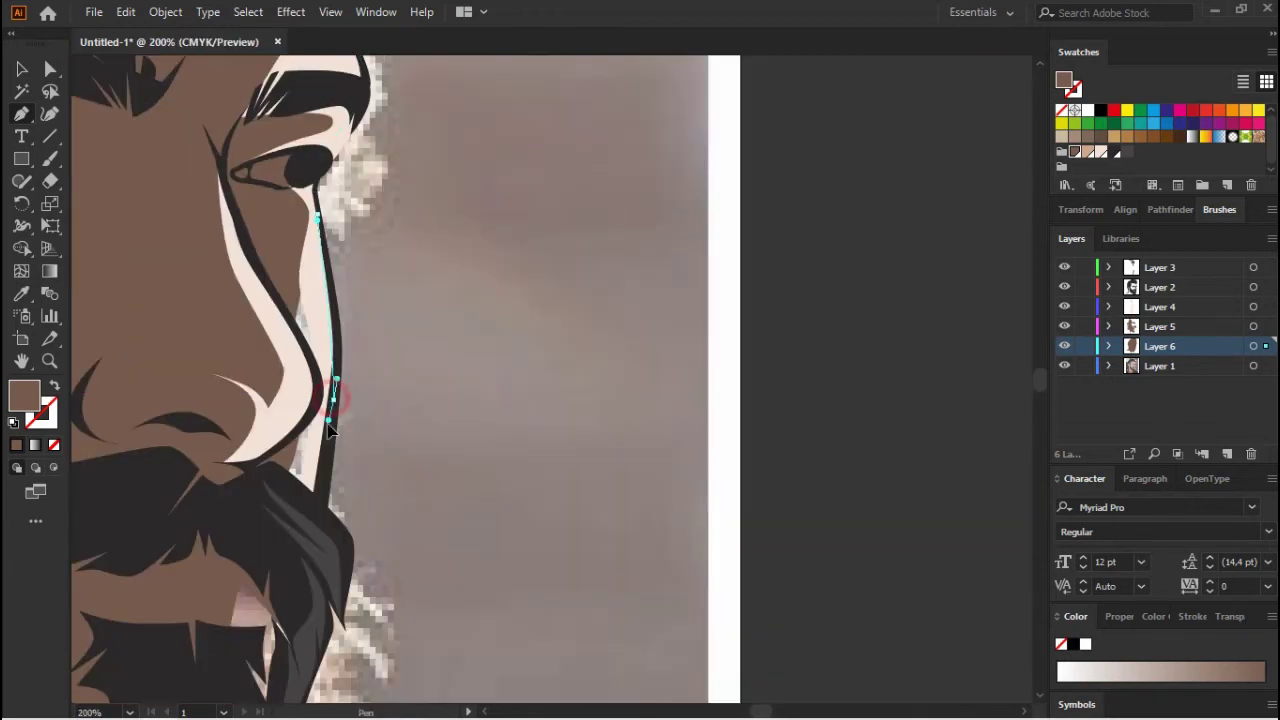
pyautogui.click(306, 463)
pyautogui.click(257, 671)
pyautogui.scroll(-4, 360, 360)
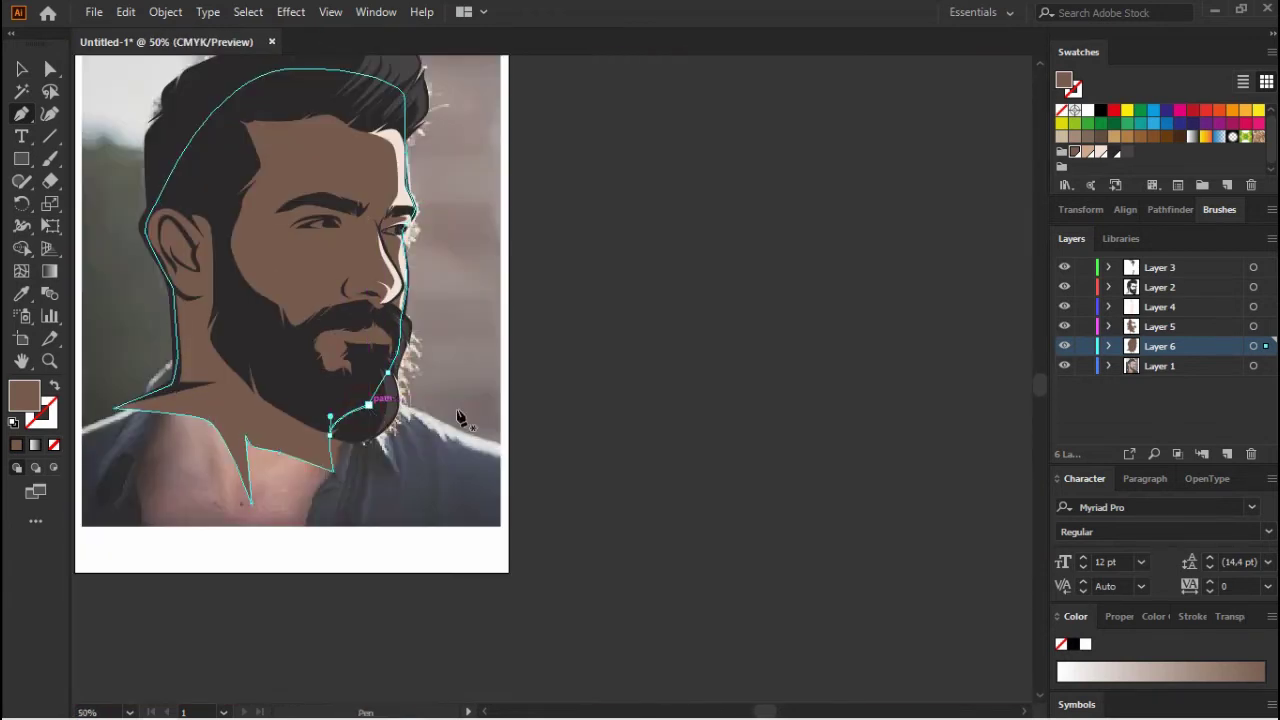
# - Fill the skin base shape light peach and expand it with Object > Expand
pyautogui.click(1088, 153)
pyautogui.click(166, 12)
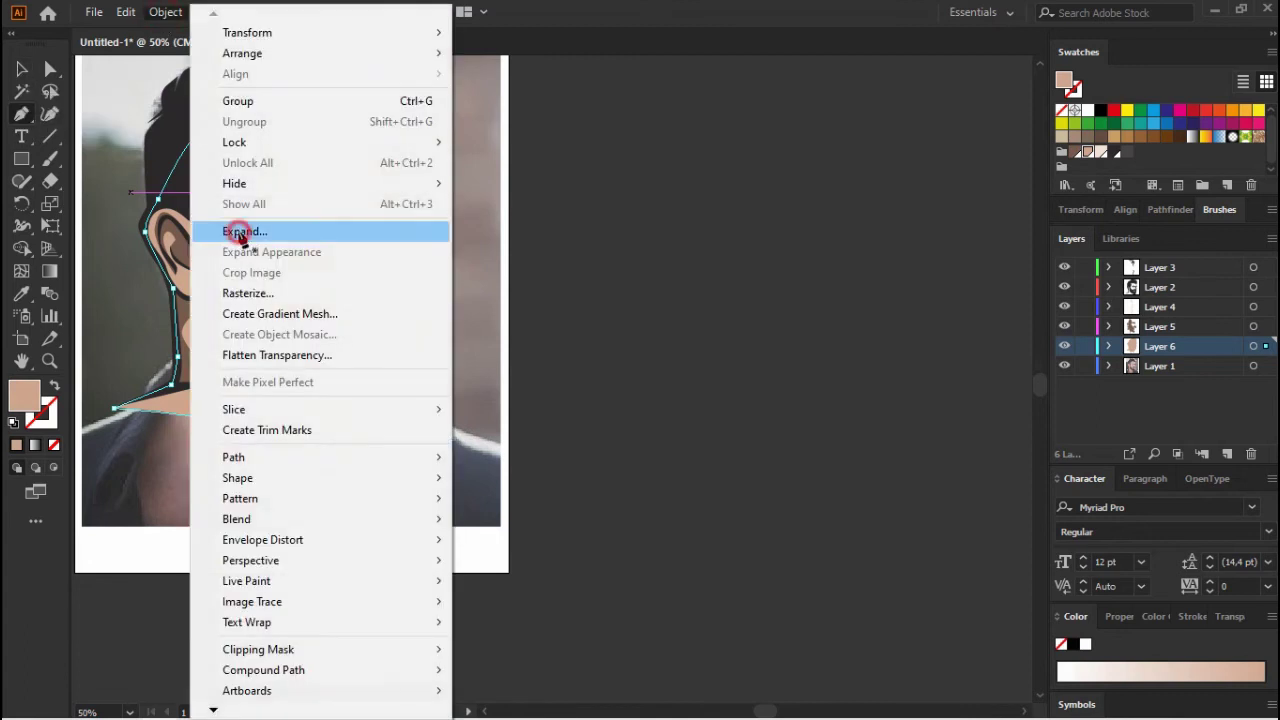
pyautogui.press('Escape')
pyautogui.press('v')
pyautogui.keyDown('alt'); pyautogui.scroll(3, 329, 191); pyautogui.keyUp('alt')
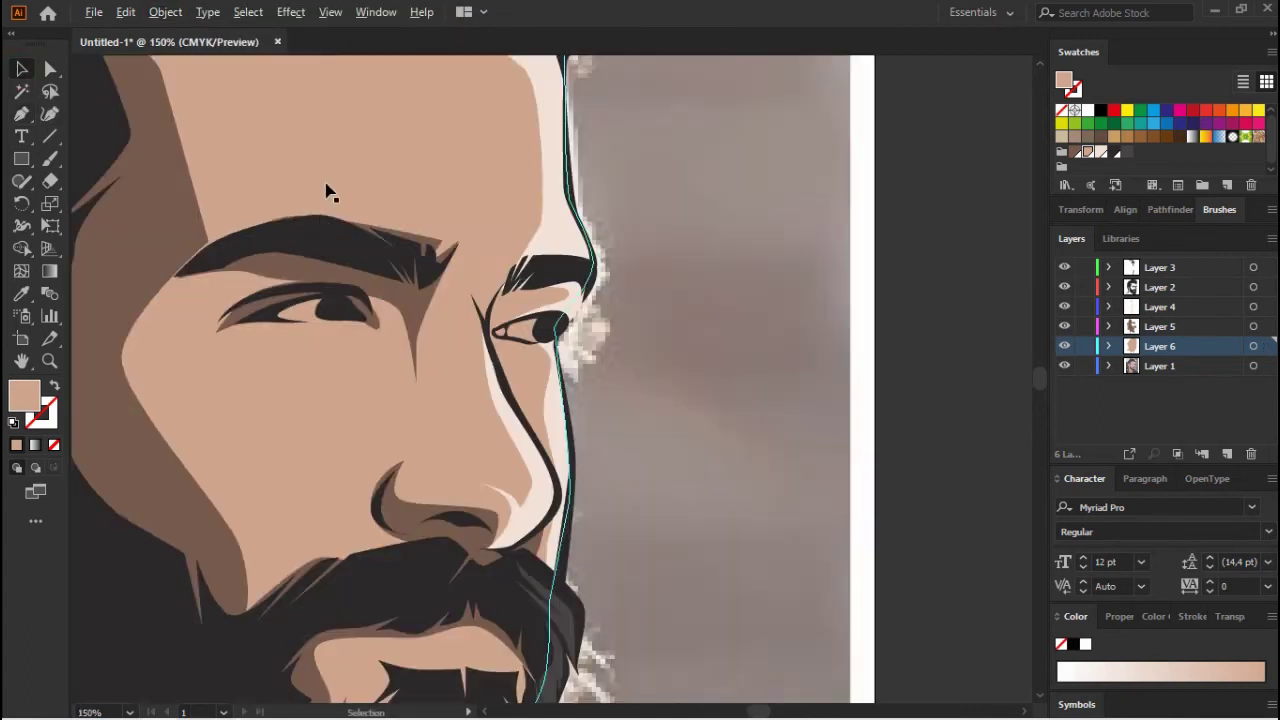
pyautogui.keyDown('alt'); pyautogui.scroll(4, 300, 378); pyautogui.keyUp('alt')
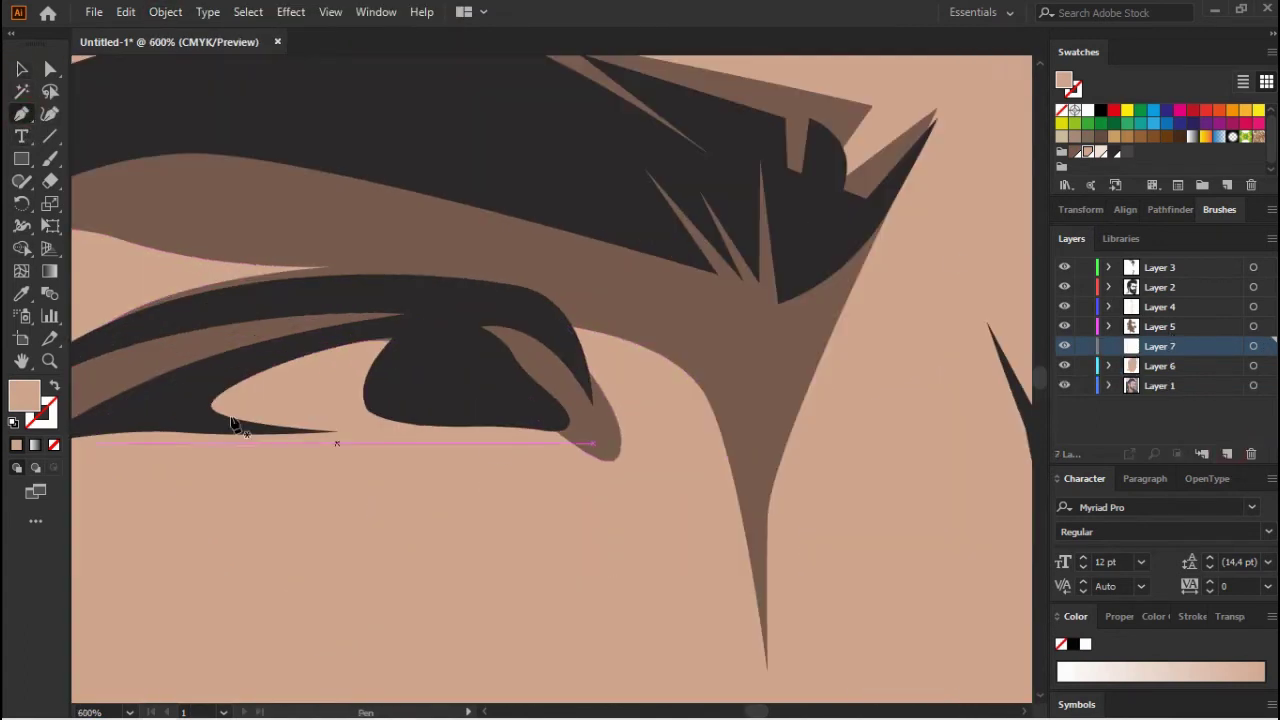
# - Outline the first eye's white with a curved lower lid and fill it #FFFFFF
pyautogui.keyDown('alt'); pyautogui.scroll(2, 262, 415); pyautogui.keyUp('alt')
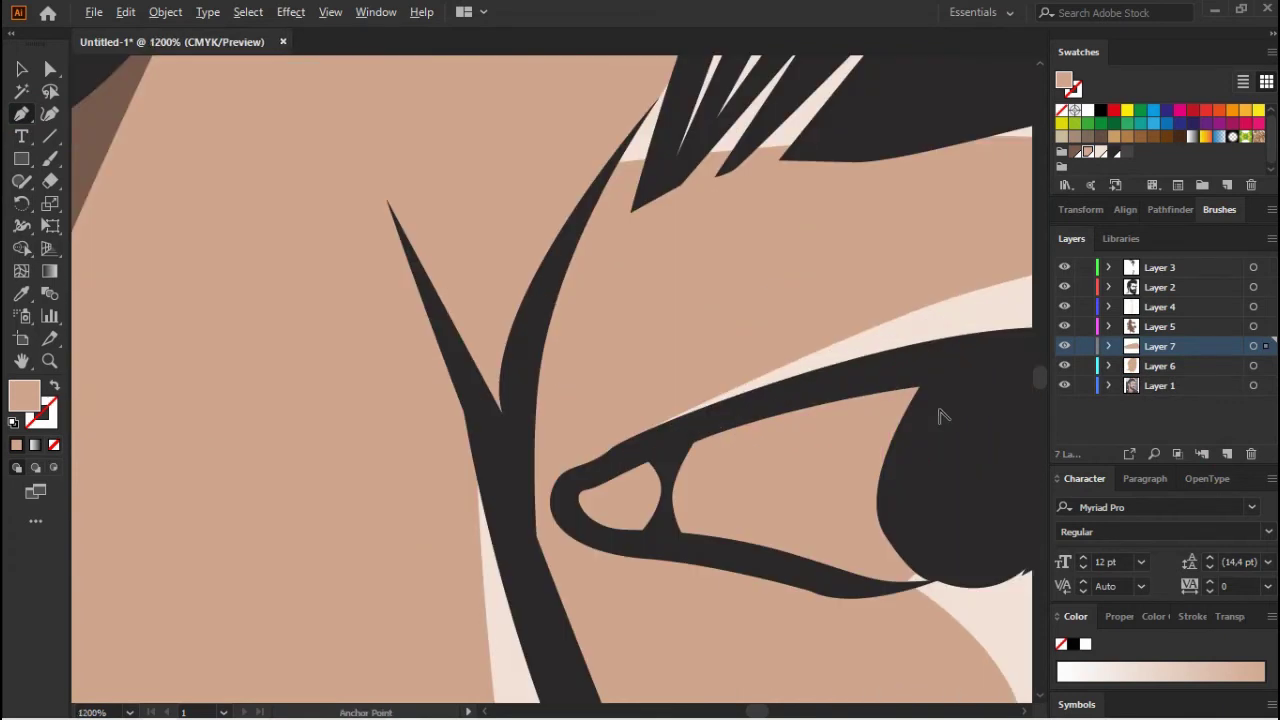
pyautogui.click(571, 494)
pyautogui.moveTo(898, 580); pyautogui.dragTo(948, 580)
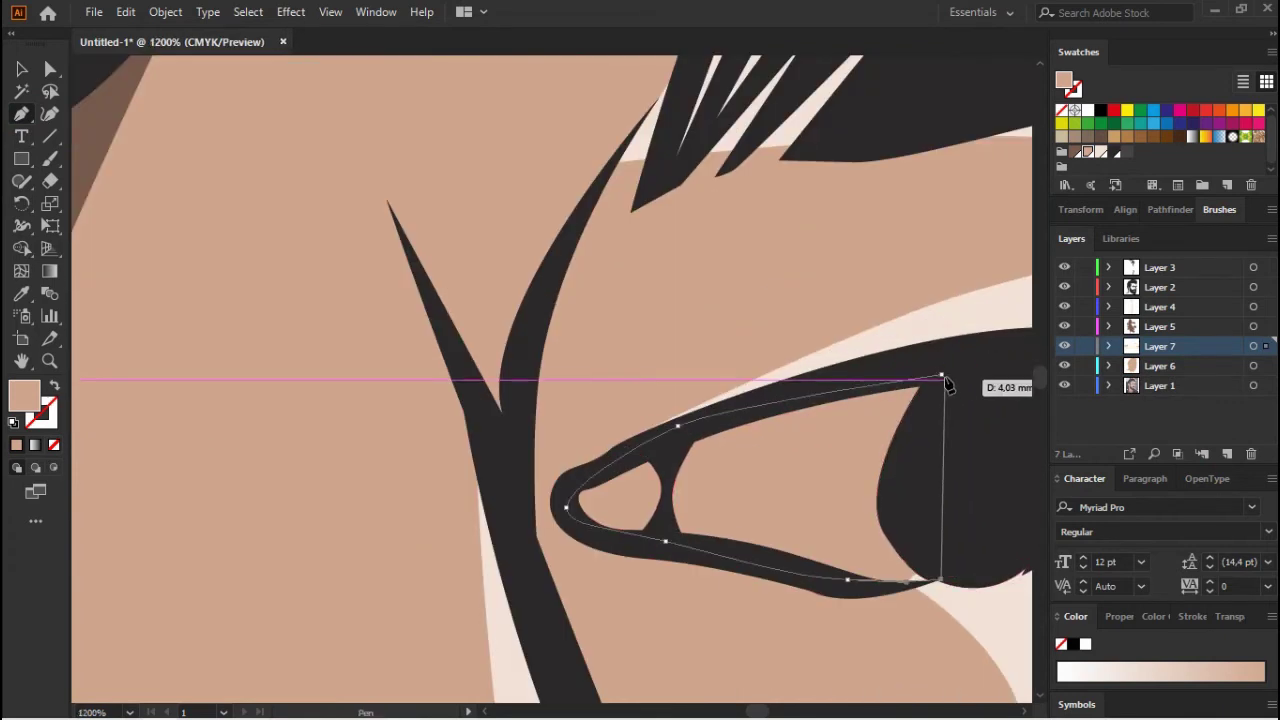
pyautogui.click(943, 371)
pyautogui.keyDown('alt'); pyautogui.scroll(-2, 347, 386); pyautogui.keyUp('alt')
pyautogui.doubleClick(24, 395)
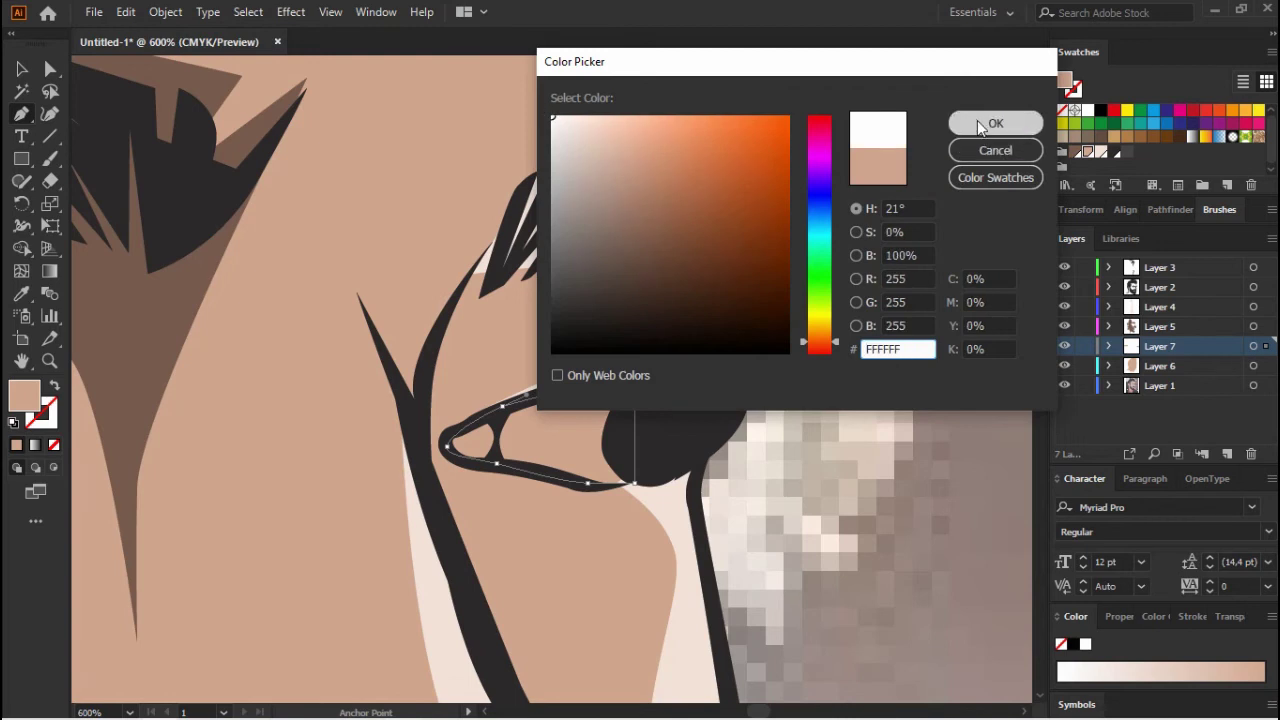
pyautogui.click(995, 123)
pyautogui.keyDown('alt'); pyautogui.scroll(-1, 660, 420); pyautogui.keyUp('alt')
# - Outline the second eye's white and fill it #FFFFFF, dismissing the rasterize settings
pyautogui.click(703, 395)
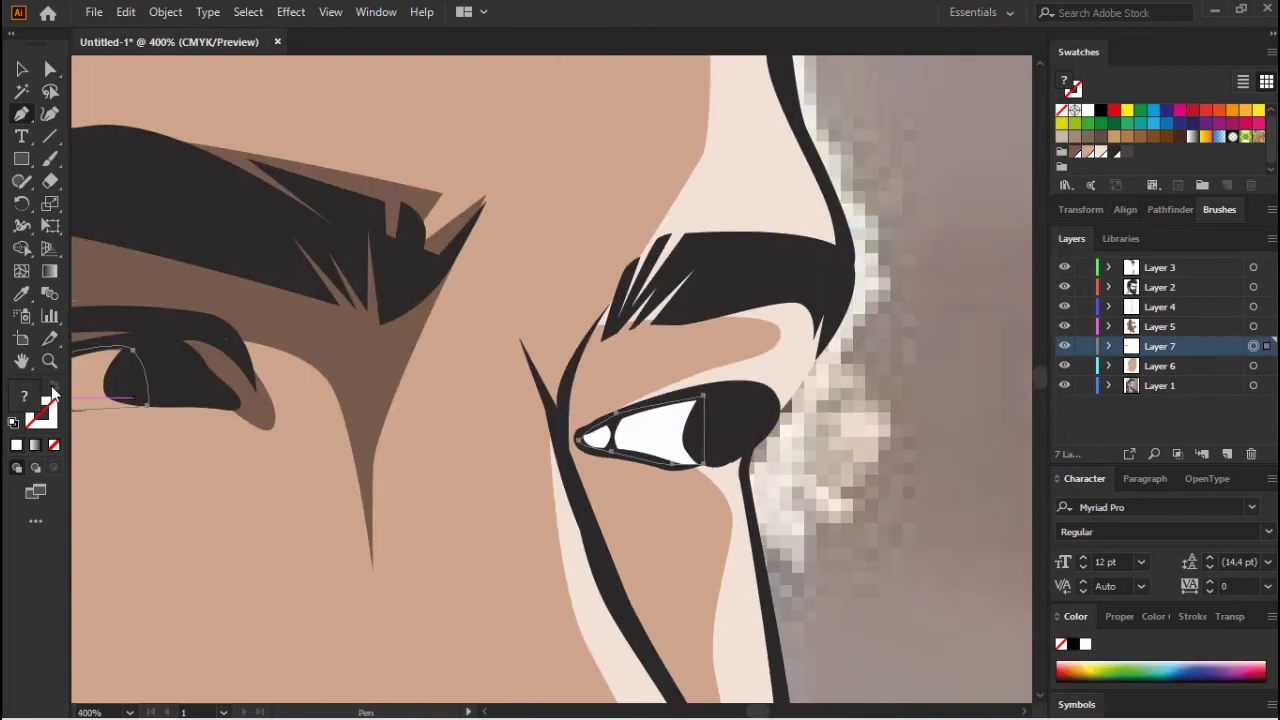
pyautogui.doubleClick(24, 397)
pyautogui.click(962, 122)
pyautogui.click(165, 11)
pyautogui.click(240, 291)
pyautogui.press('Escape')
# - Toggle Layer 2's visibility off and on to check the face artwork
pyautogui.click(165, 11)
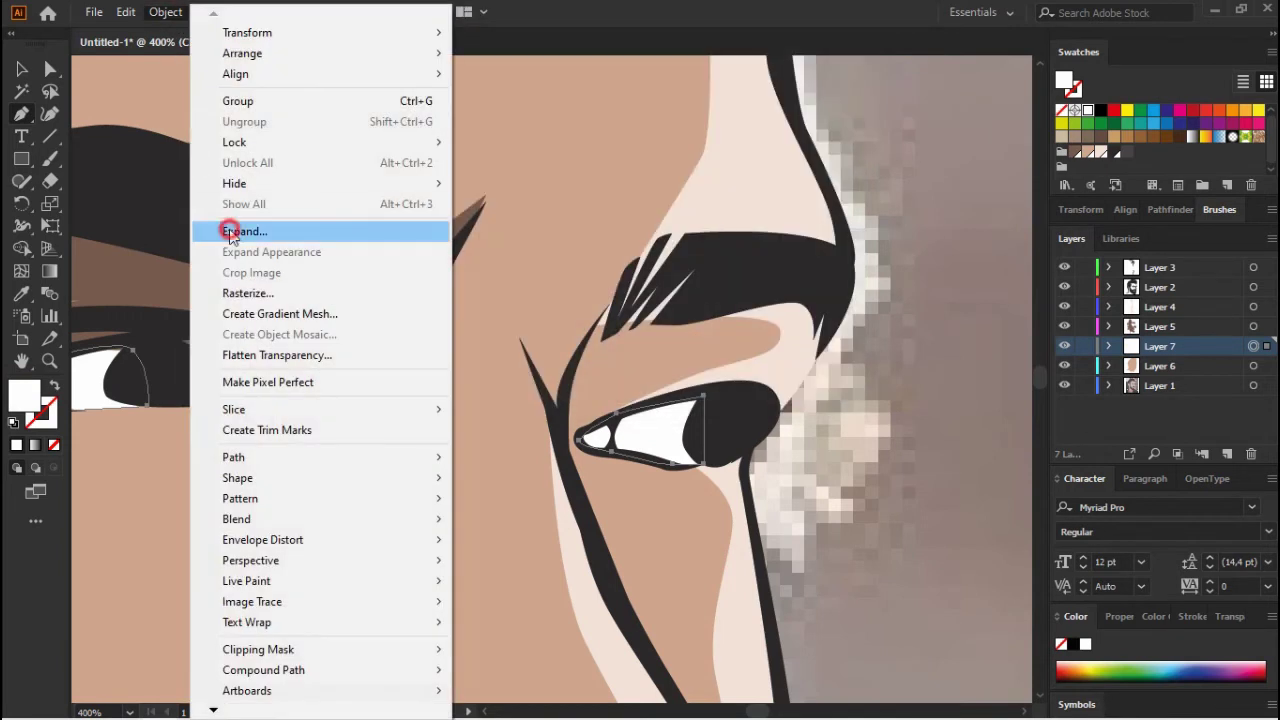
pyautogui.press('Escape')
pyautogui.keyDown('alt'); pyautogui.scroll(-5, 462, 250); pyautogui.keyUp('alt')
pyautogui.click(1065, 287)
pyautogui.click(1065, 287)
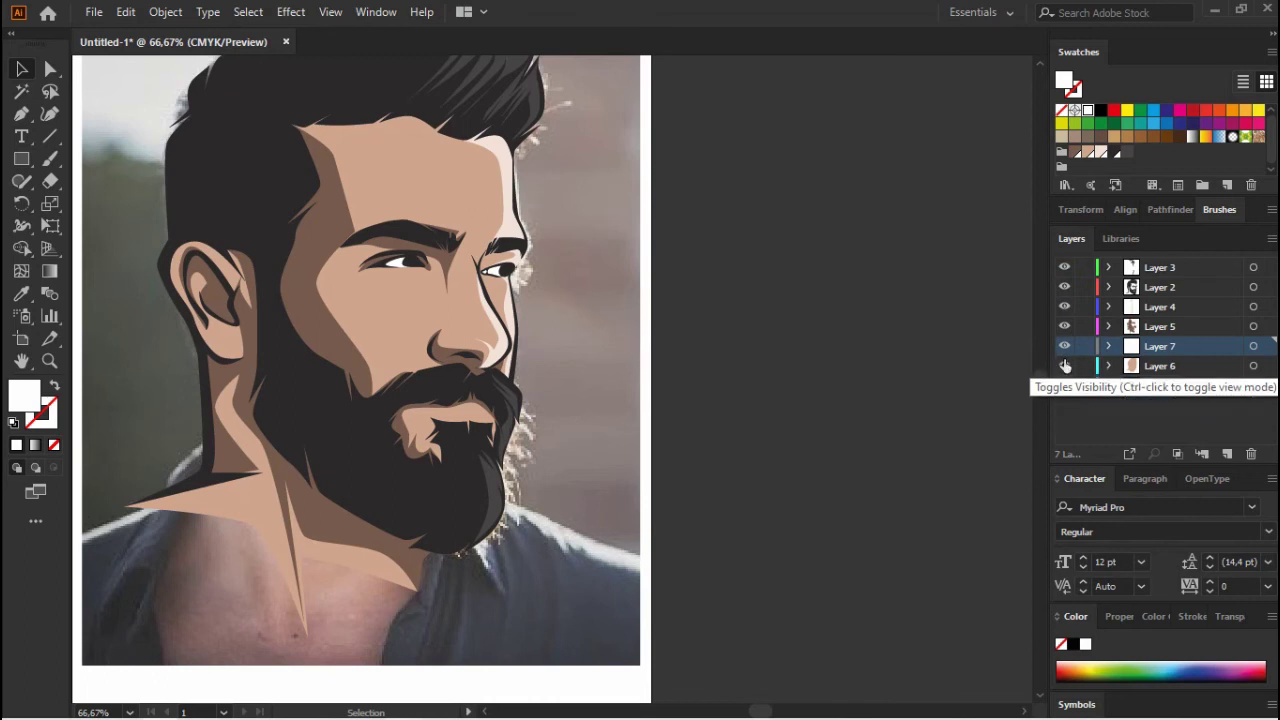
# - Draw a thin, curved, tapered dark line between the lips on Layer 2
pyautogui.scroll(3, 449, 423)
pyautogui.click(1252, 288)
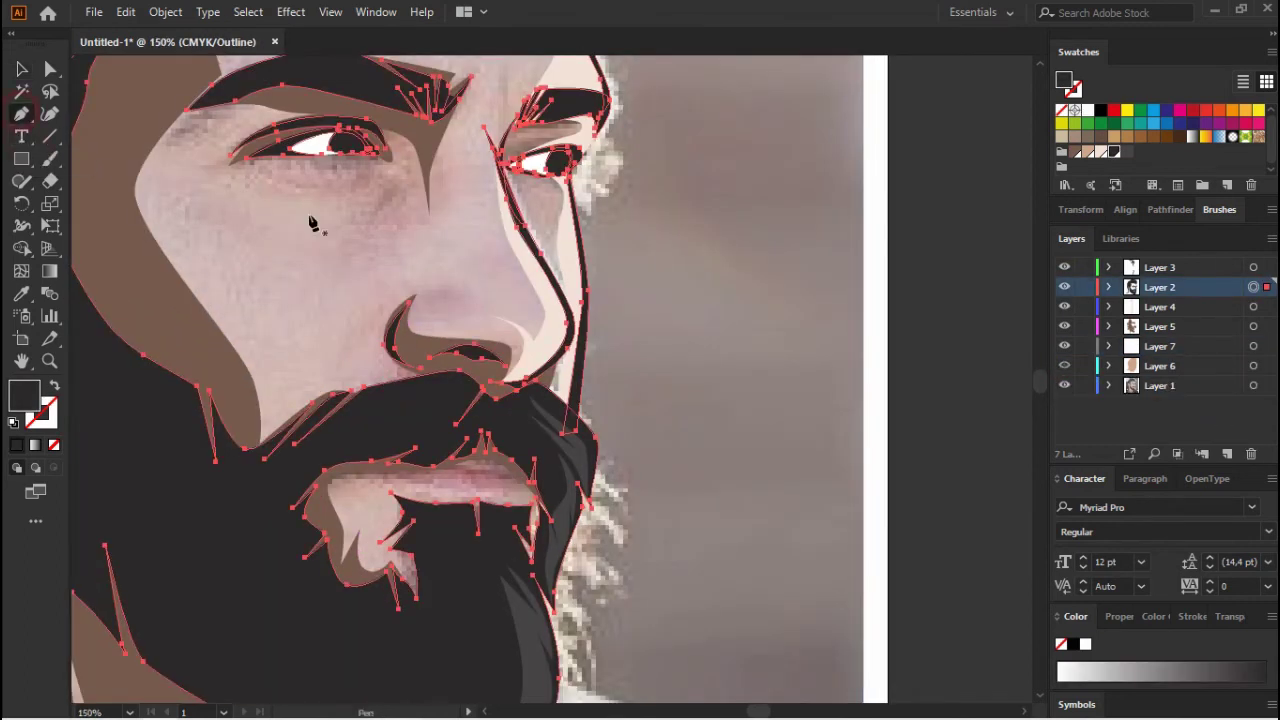
pyautogui.scroll(5, 404, 520)
pyautogui.click(743, 458)
pyautogui.click(648, 442)
pyautogui.click(550, 435)
pyautogui.click(355, 414)
pyautogui.moveTo(385, 447); pyautogui.dragTo(565, 450)
pyautogui.scroll(5, 585, 447)
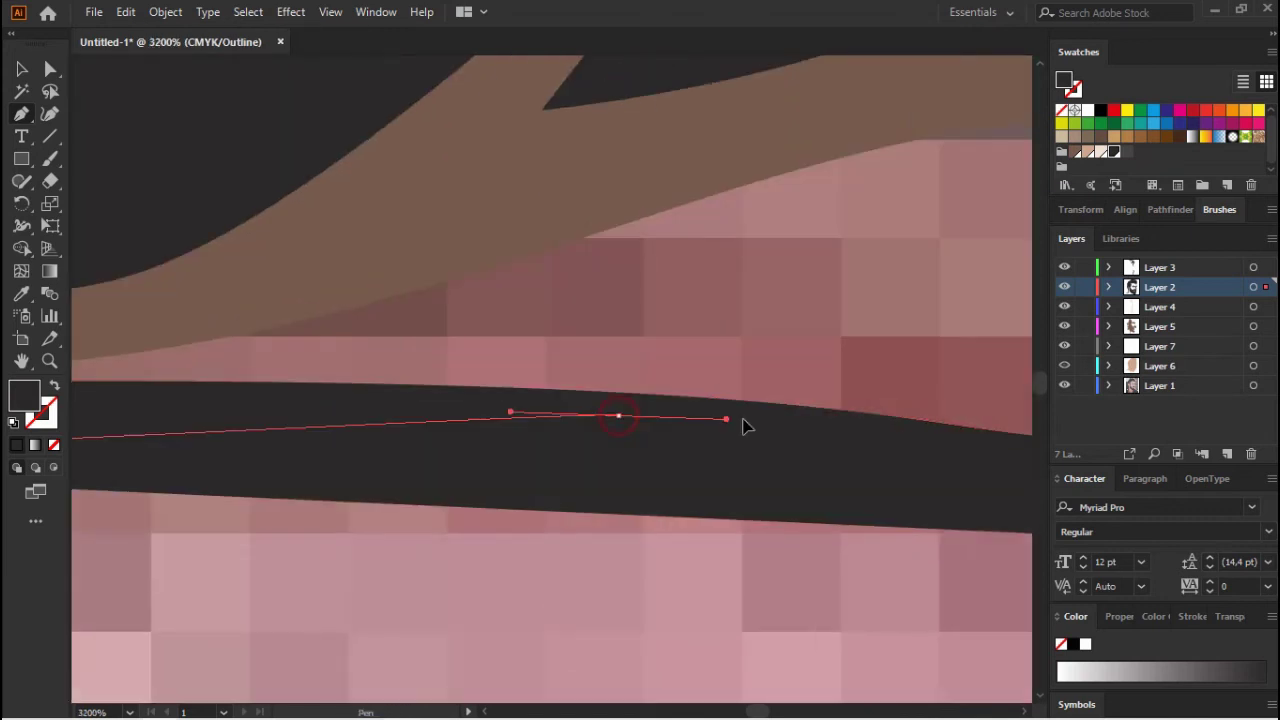
pyautogui.scroll(-4, 740, 423)
pyautogui.scroll(5, 686, 471)
pyautogui.moveTo(451, 480); pyautogui.dragTo(798, 540)
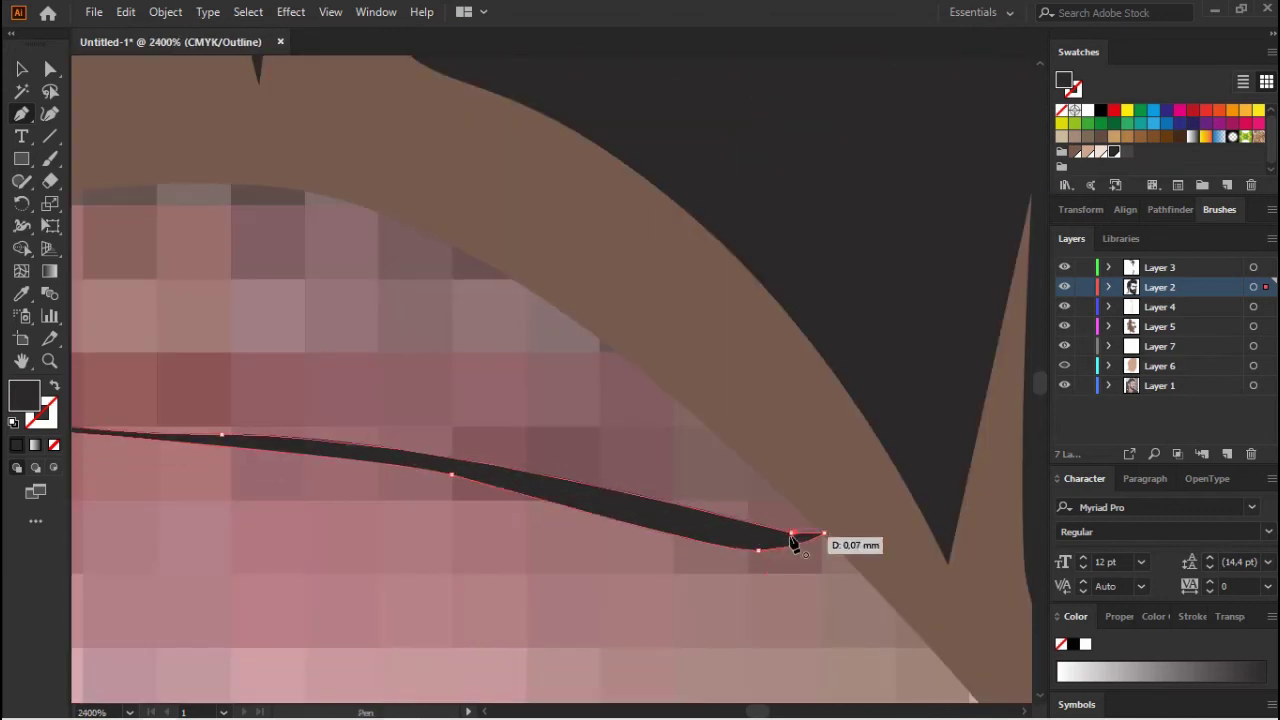
pyautogui.scroll(-8, 580, 447)
# - Finish the lip line and hide the Layer 1 reference photo, leaving the portrait on white
pyautogui.keyDown('ctrl'); pyautogui.click(1065, 366); pyautogui.keyUp('ctrl')
pyautogui.scroll(-5, 560, 330)
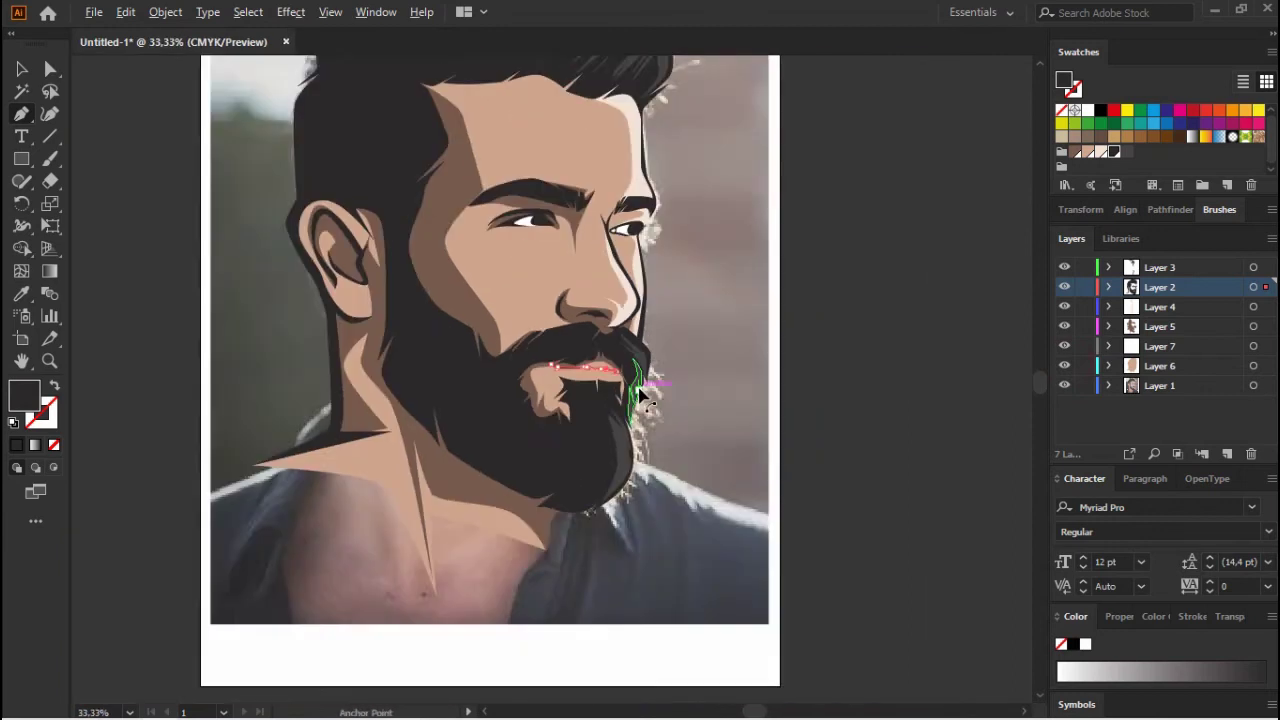
pyautogui.click(21, 70)
pyautogui.click(1065, 386)
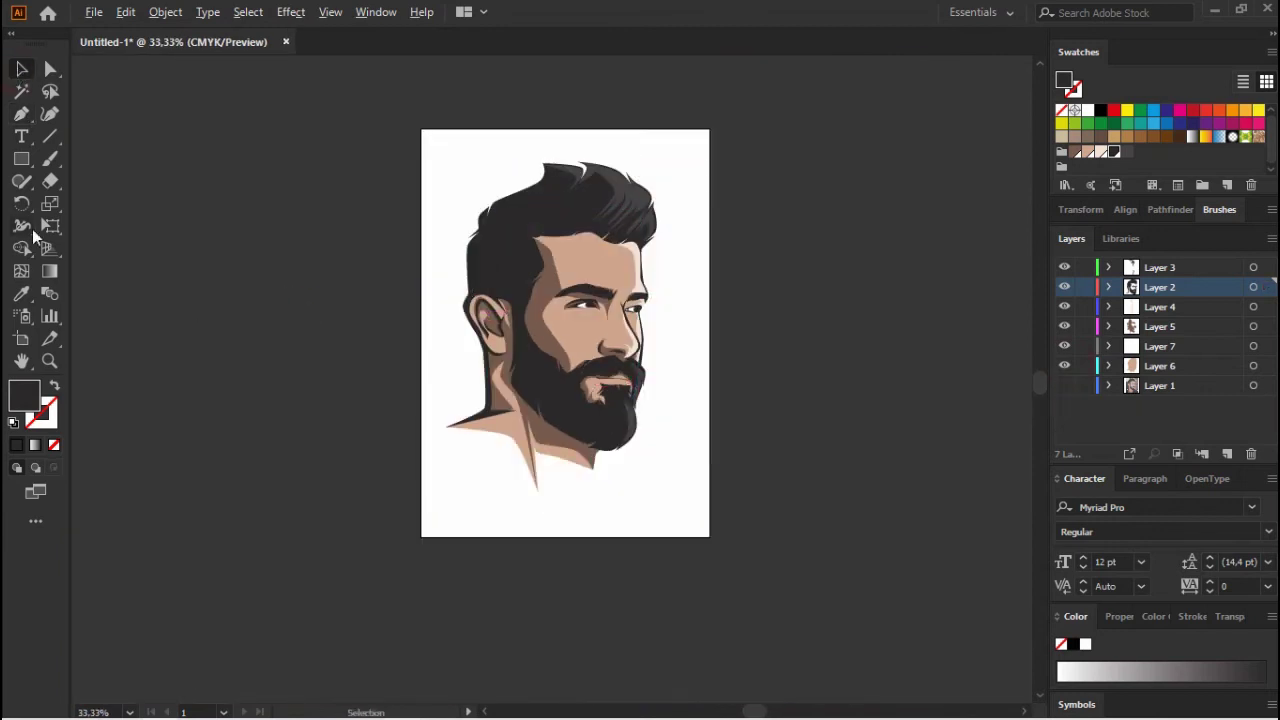
# - Draw a dark charcoal rectangle covering the whole artboard on a new layer above Layer 1
pyautogui.click(1200, 386)
pyautogui.moveTo(421, 129); pyautogui.dragTo(709, 536)
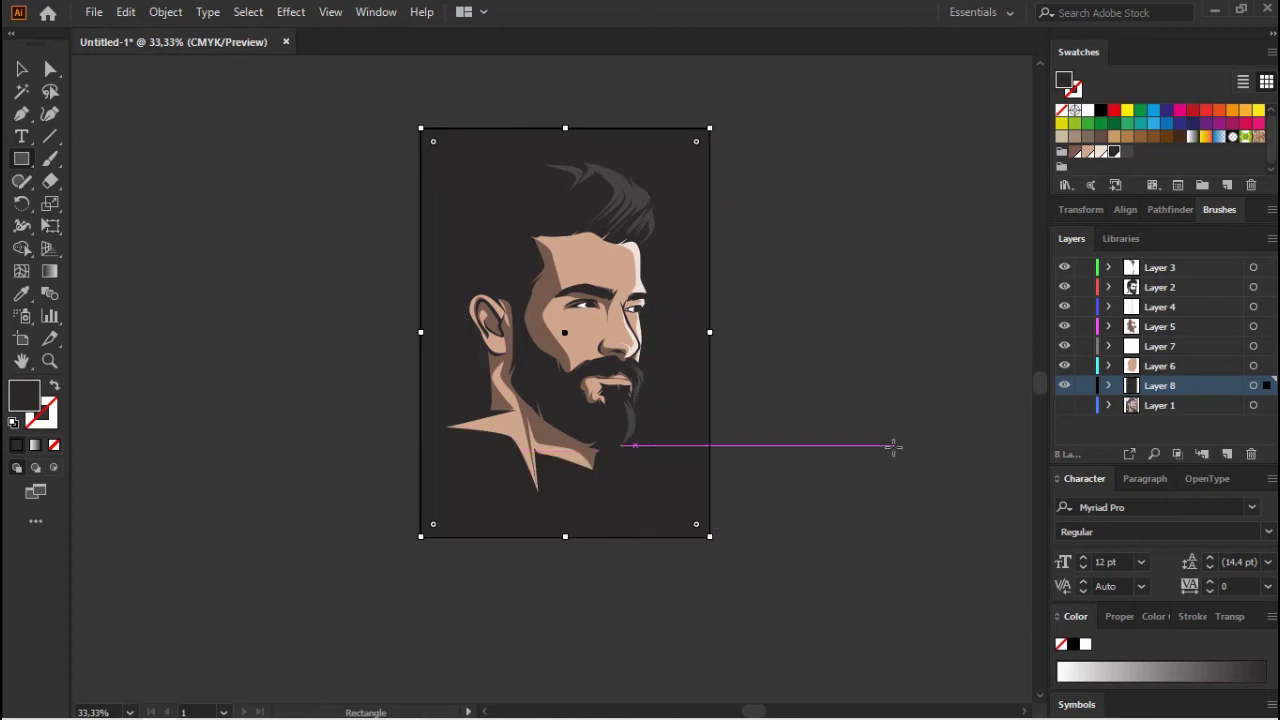
pyautogui.click(21, 68)
pyautogui.click(497, 255)
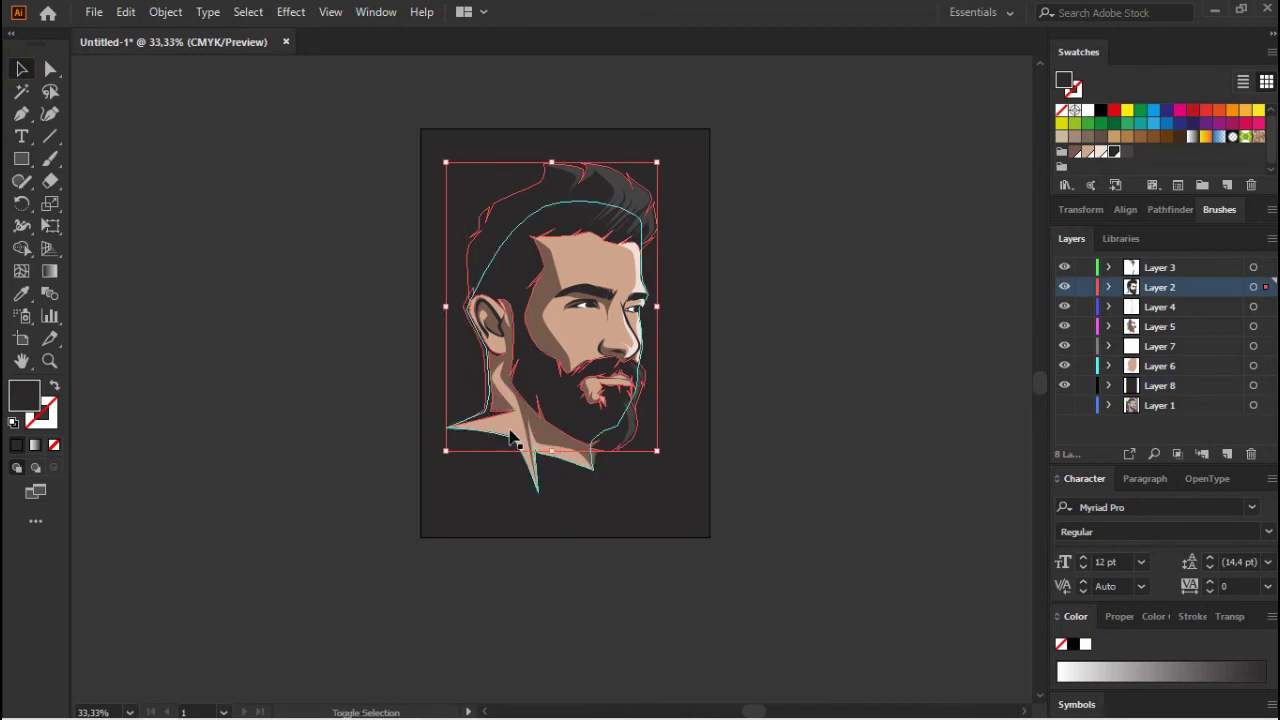
# - Paste a copy of the portrait onto new Layer 9 above Layer 8 and show the stroke weight settings
pyautogui.moveTo(509, 429); pyautogui.dragTo(719, 434)
pyautogui.hotkey('ctrl', 'z')
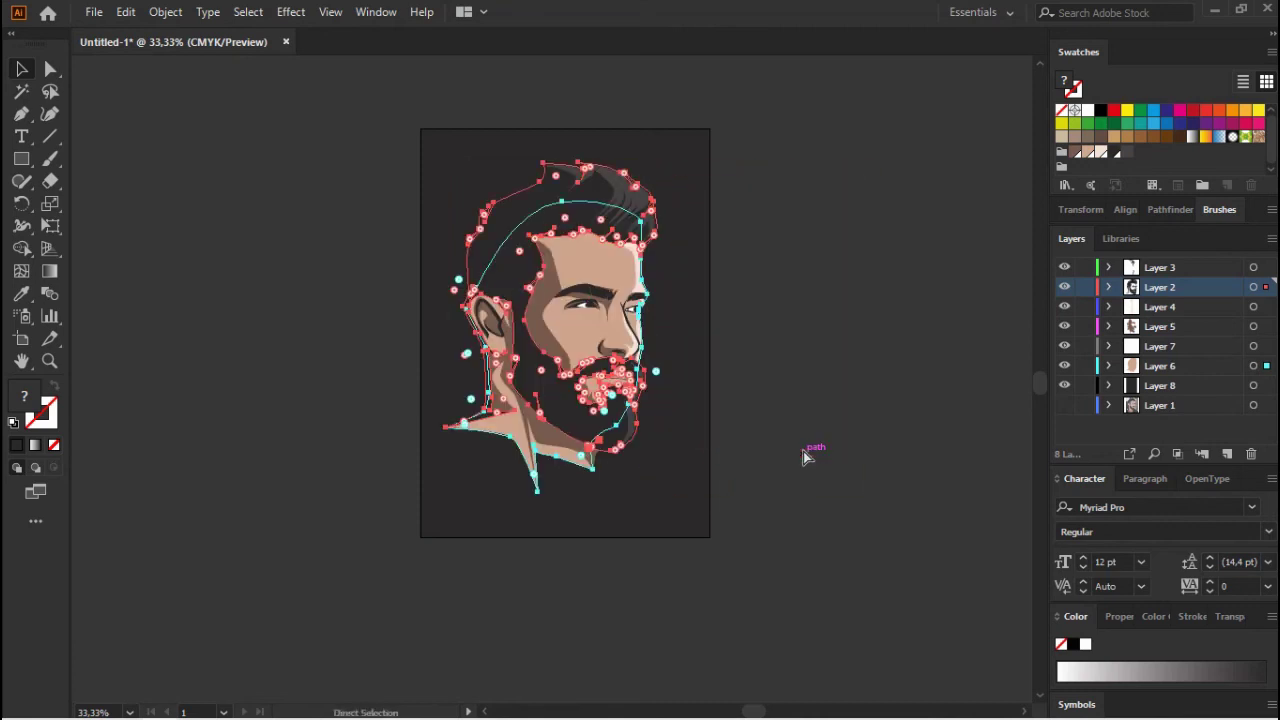
pyautogui.press('v')
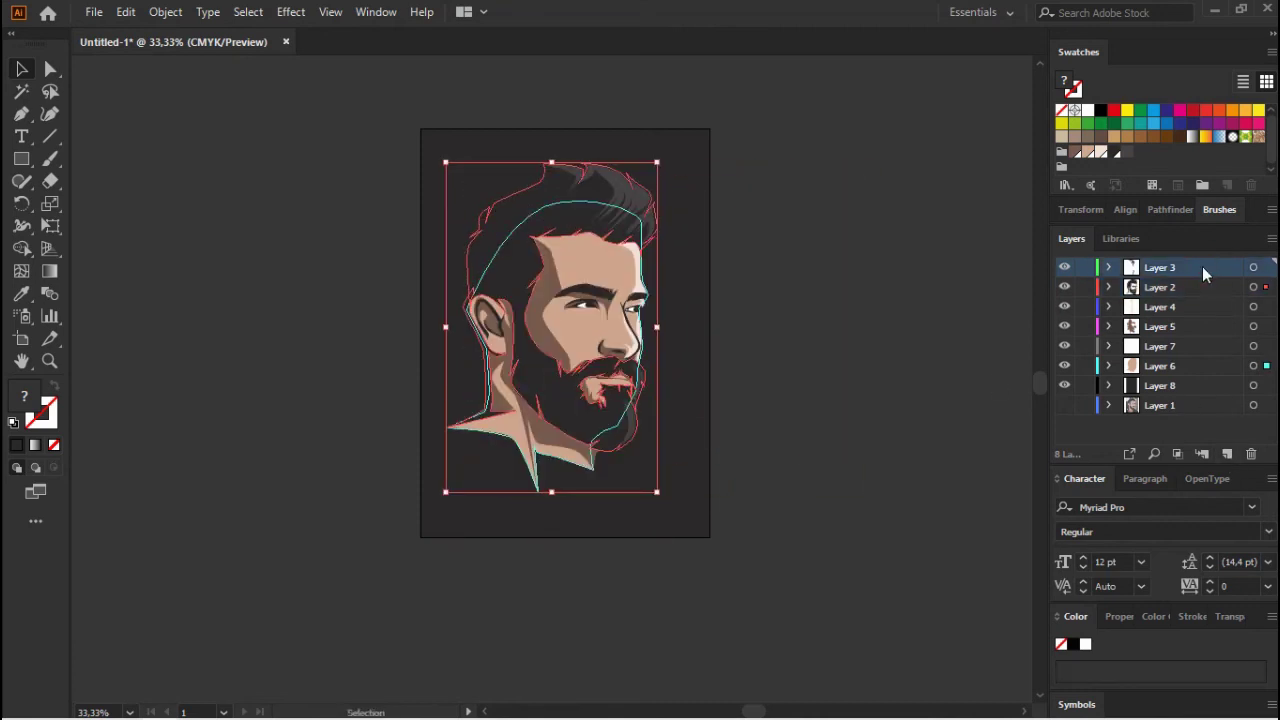
pyautogui.click(1190, 385)
pyautogui.click(1227, 453)
pyautogui.click(555, 398)
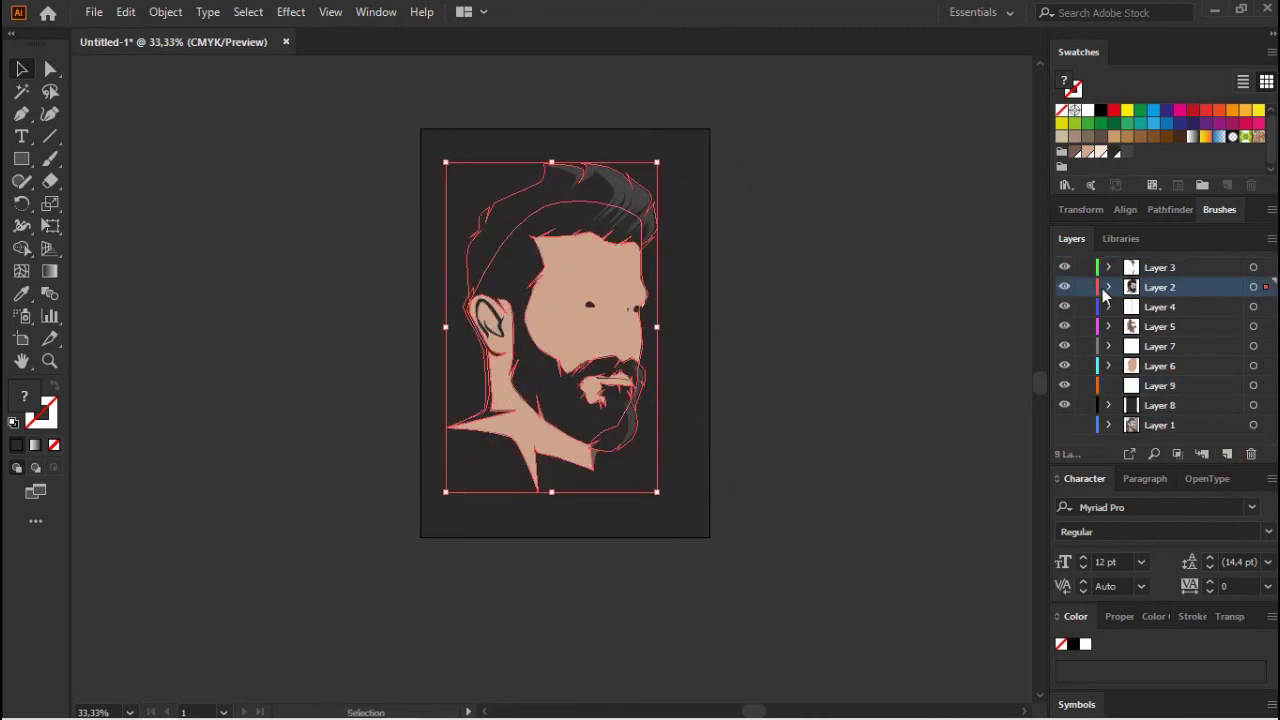
pyautogui.click(1170, 388)
pyautogui.click(1254, 386)
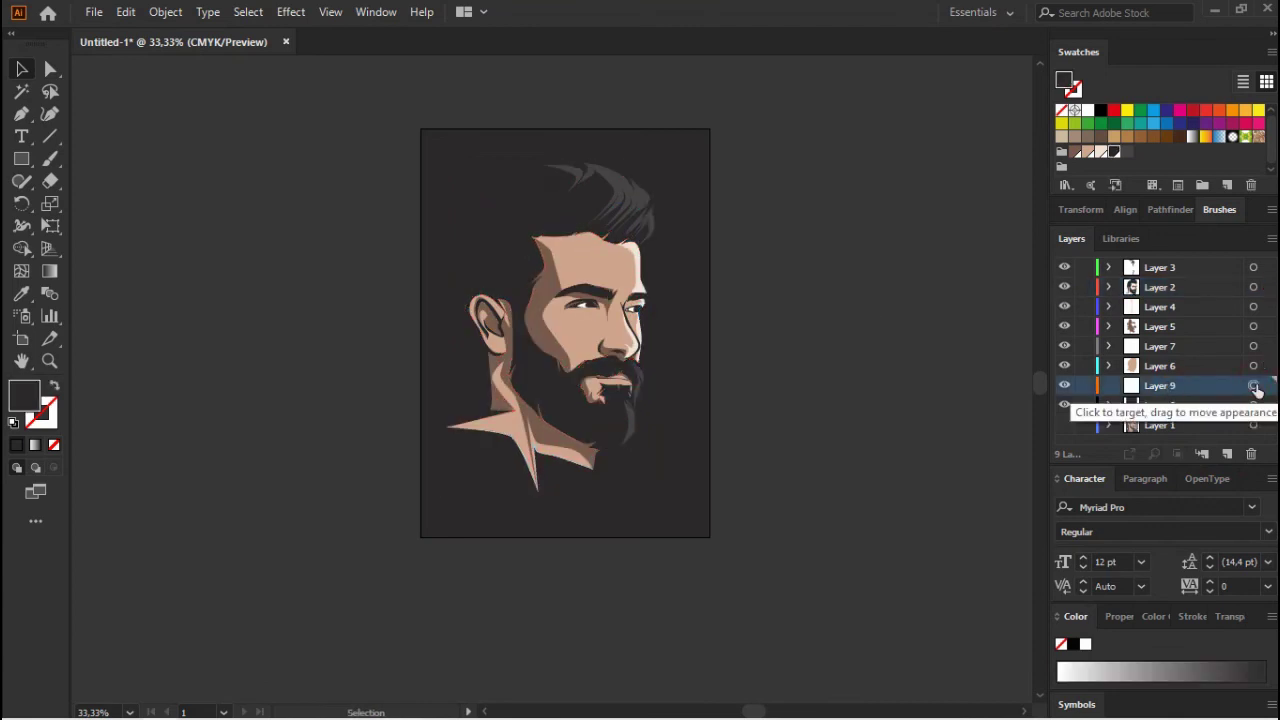
pyautogui.click(376, 12)
pyautogui.click(463, 415)
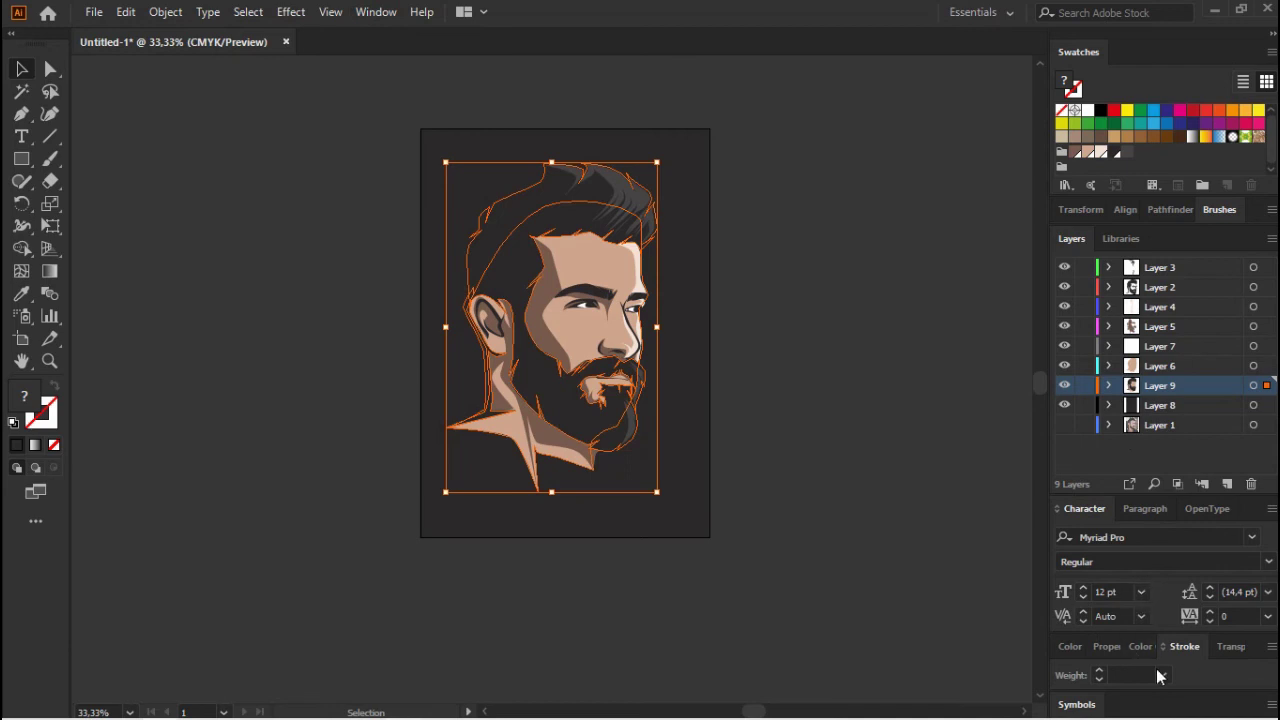
# - Give the copy a 25 pt stroke, expand it, and merge the pieces with Pathfinder Unite
pyautogui.click(1100, 671)
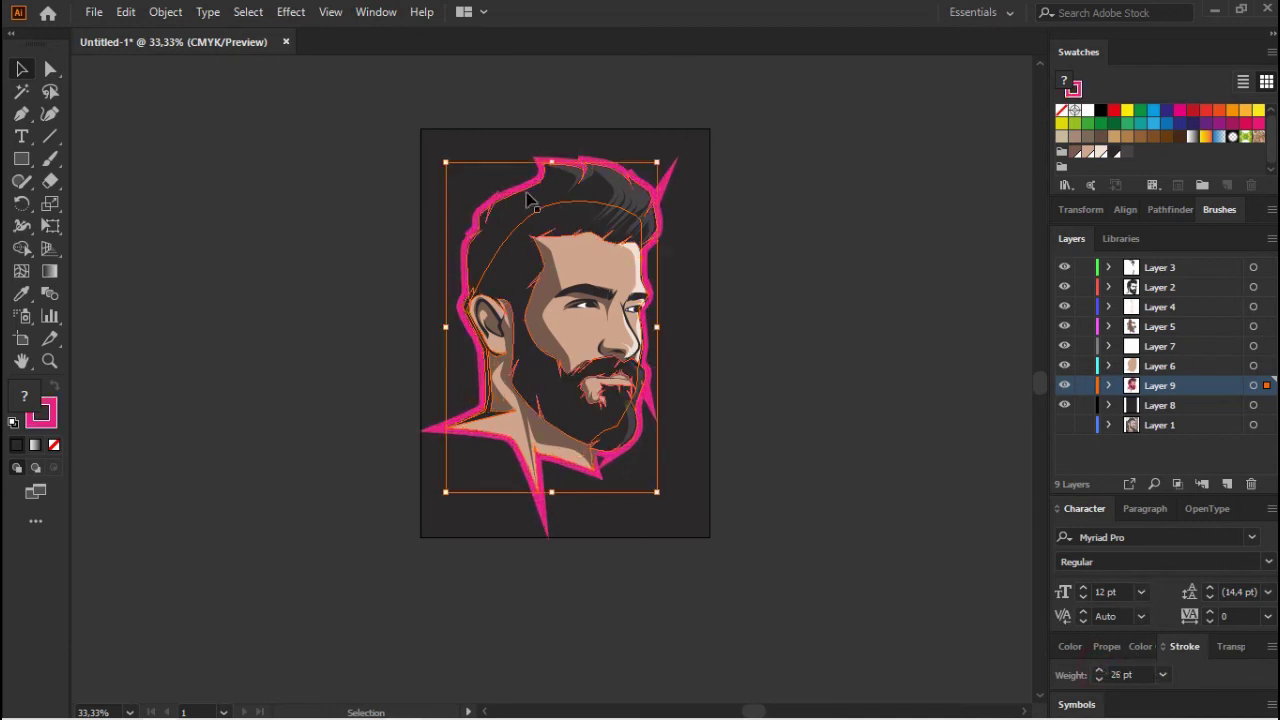
pyautogui.click(165, 12)
pyautogui.click(239, 231)
pyautogui.click(615, 464)
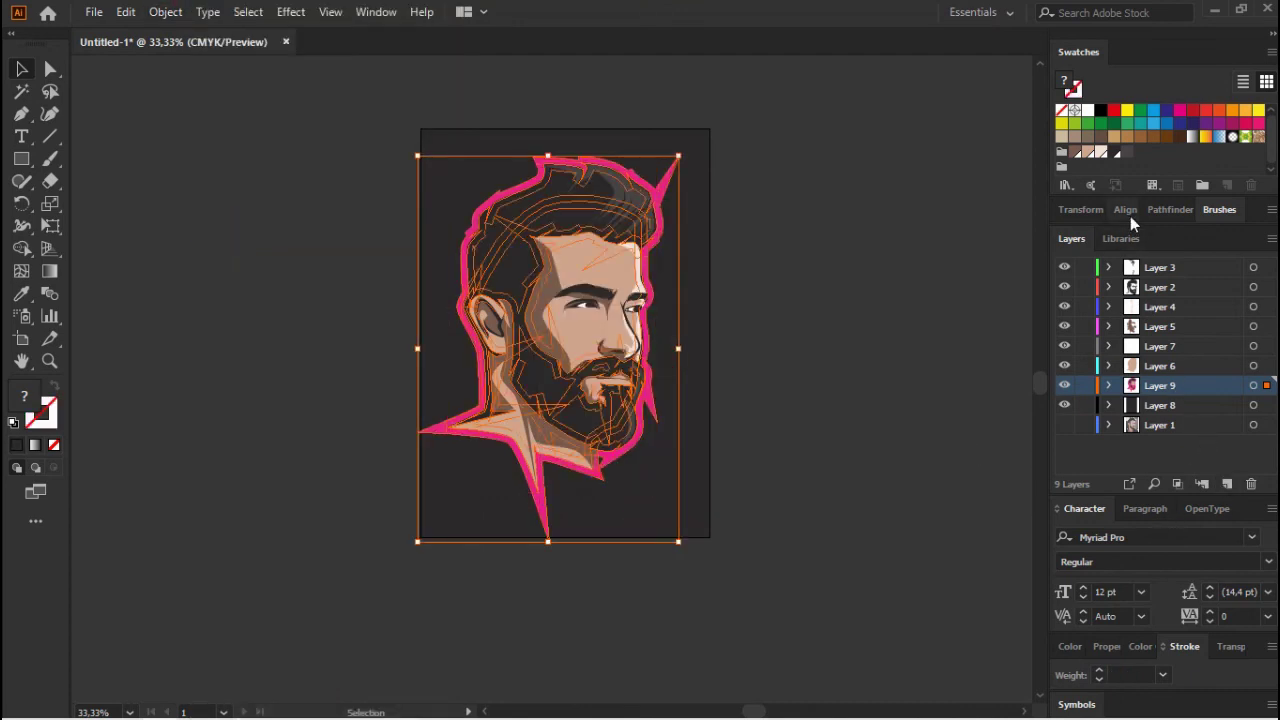
pyautogui.click(1170, 209)
pyautogui.click(1066, 256)
# - Pull the outline's top-right, right and bottom spike anchors inward with Direct Selection
pyautogui.click(50, 68)
pyautogui.hotkey('ctrl', '+')
pyautogui.hotkey('ctrl', '+')
pyautogui.moveTo(718, 234); pyautogui.dragTo(643, 372)
pyautogui.hotkey('ctrl', '0')
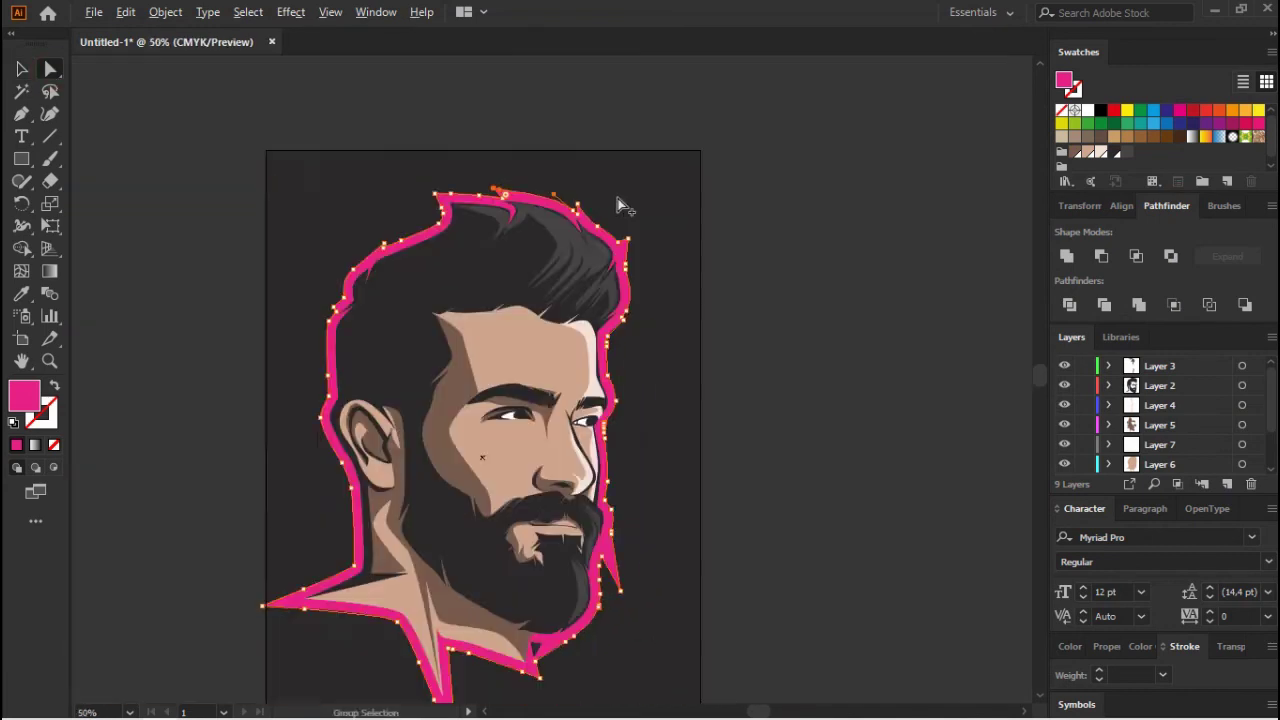
pyautogui.scroll(5, 614, 400)
pyautogui.moveTo(557, 371); pyautogui.dragTo(485, 213)
pyautogui.hotkey('ctrl', '0')
pyautogui.moveTo(514, 445); pyautogui.dragTo(497, 392)
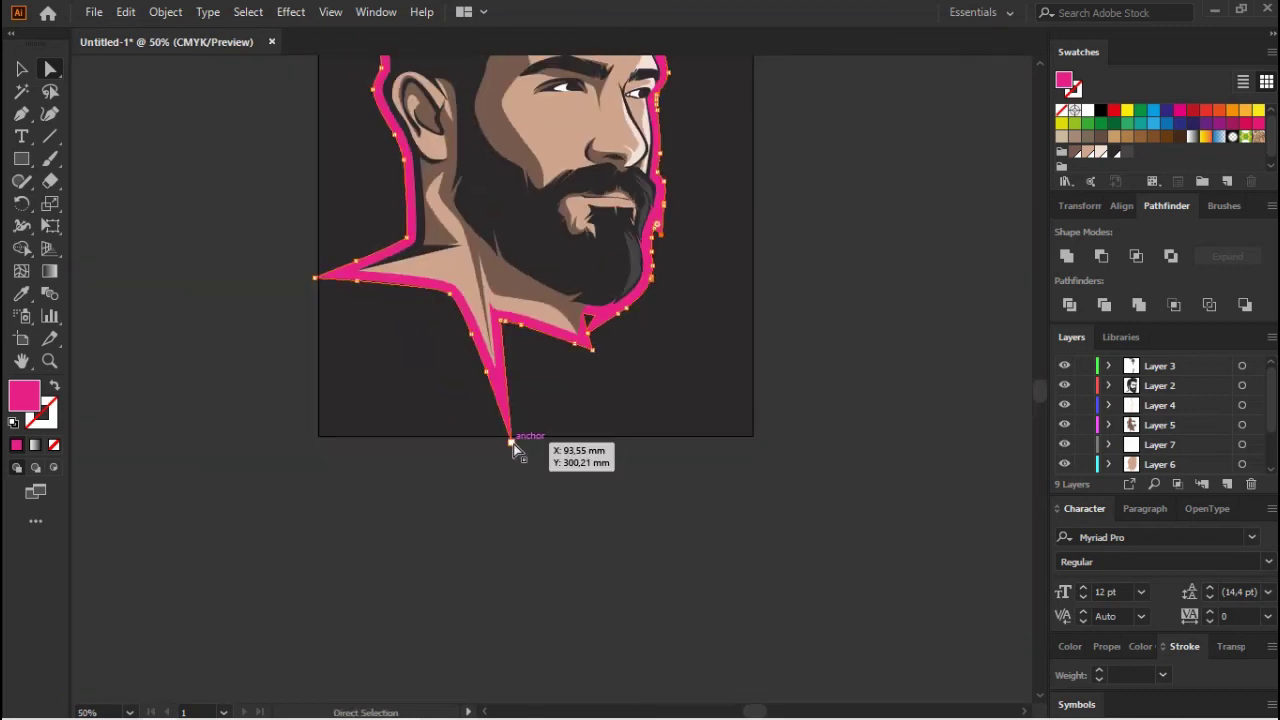
pyautogui.moveTo(328, 282); pyautogui.dragTo(326, 280)
pyautogui.hotkey('ctrl', '0')
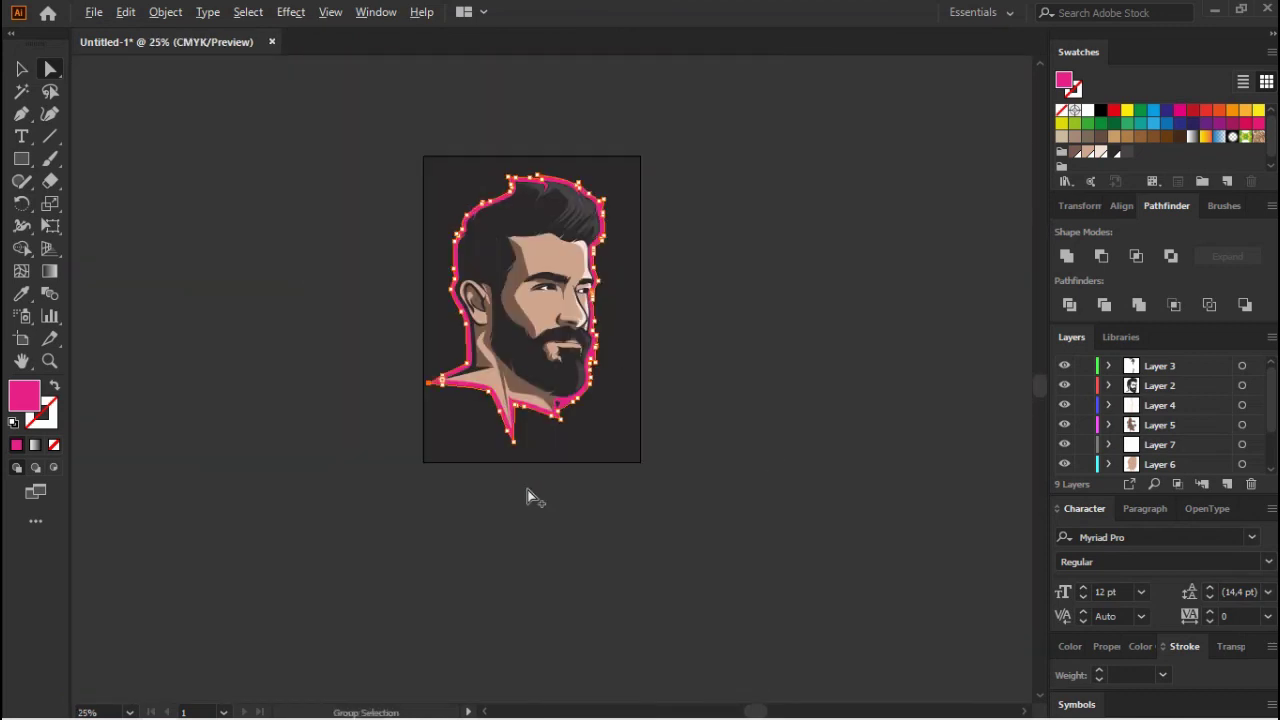
pyautogui.scroll(-3, 1197, 440)
# - Fill the merged outline with #FFFFFF and save the file
pyautogui.doubleClick(24, 396)
pyautogui.write('ffffff')
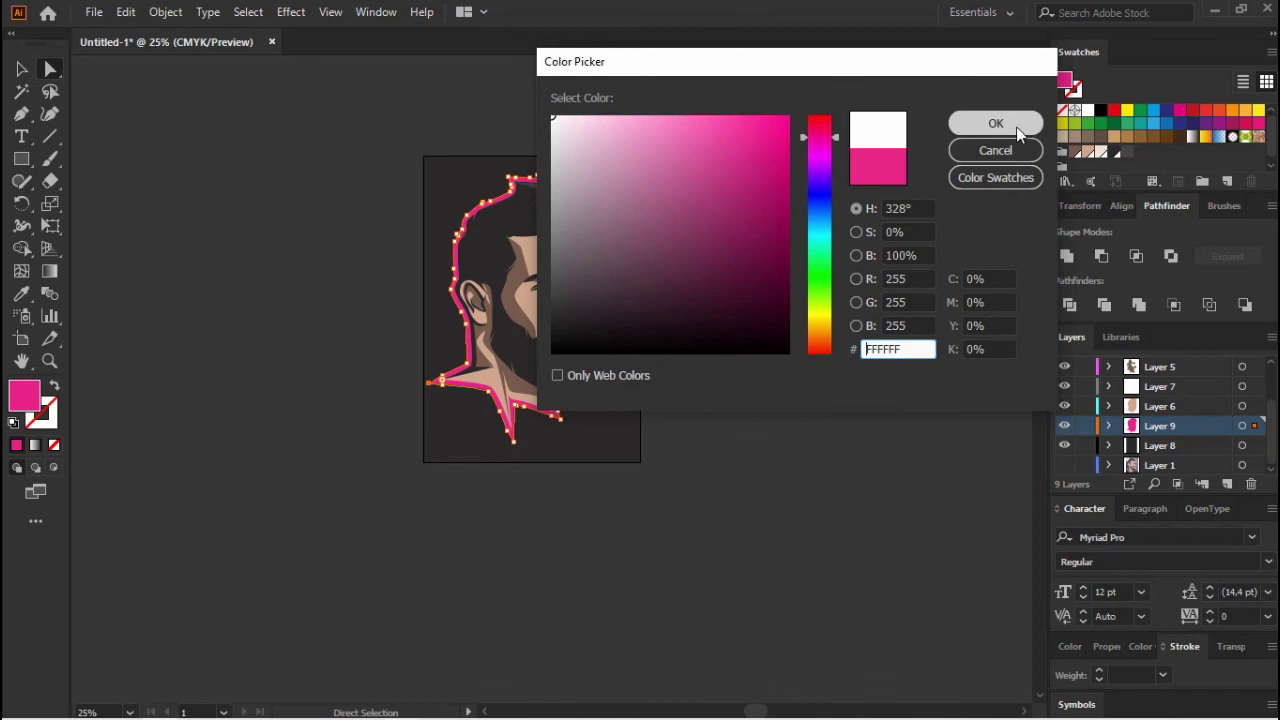
pyautogui.click(994, 123)
pyautogui.press('v')
pyautogui.click(316, 250)
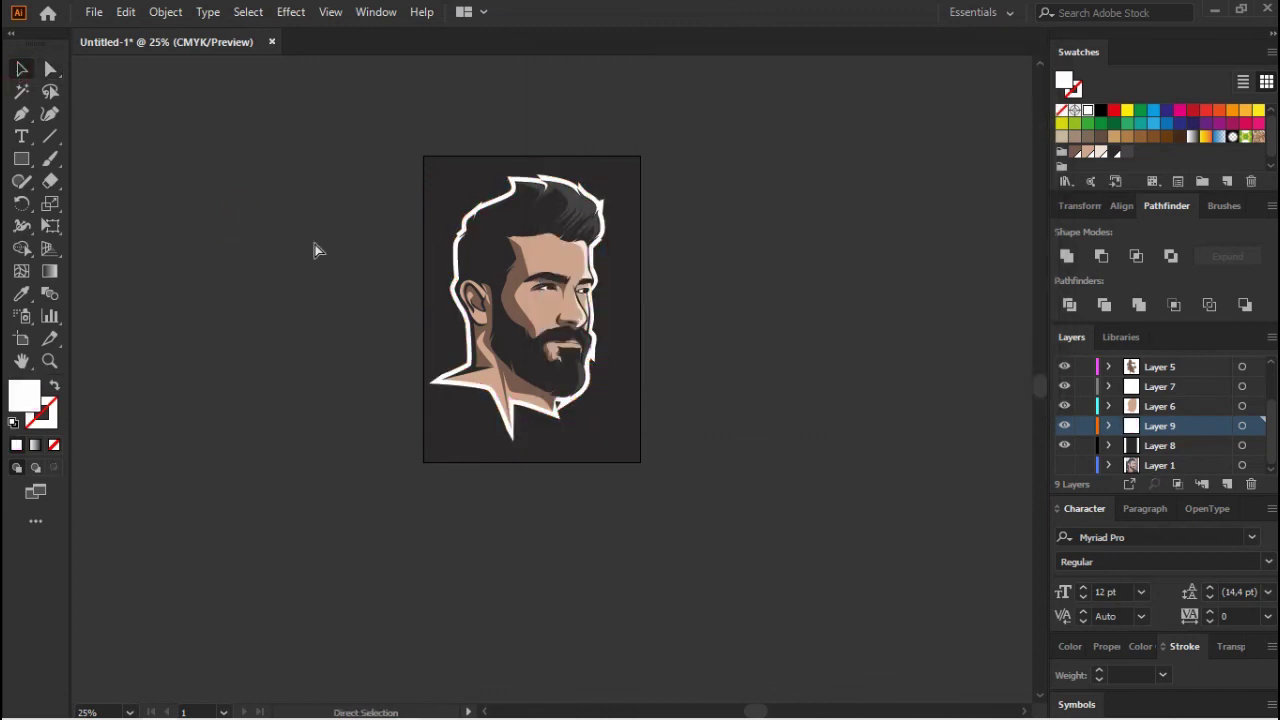
pyautogui.hotkey('ctrl', 's')
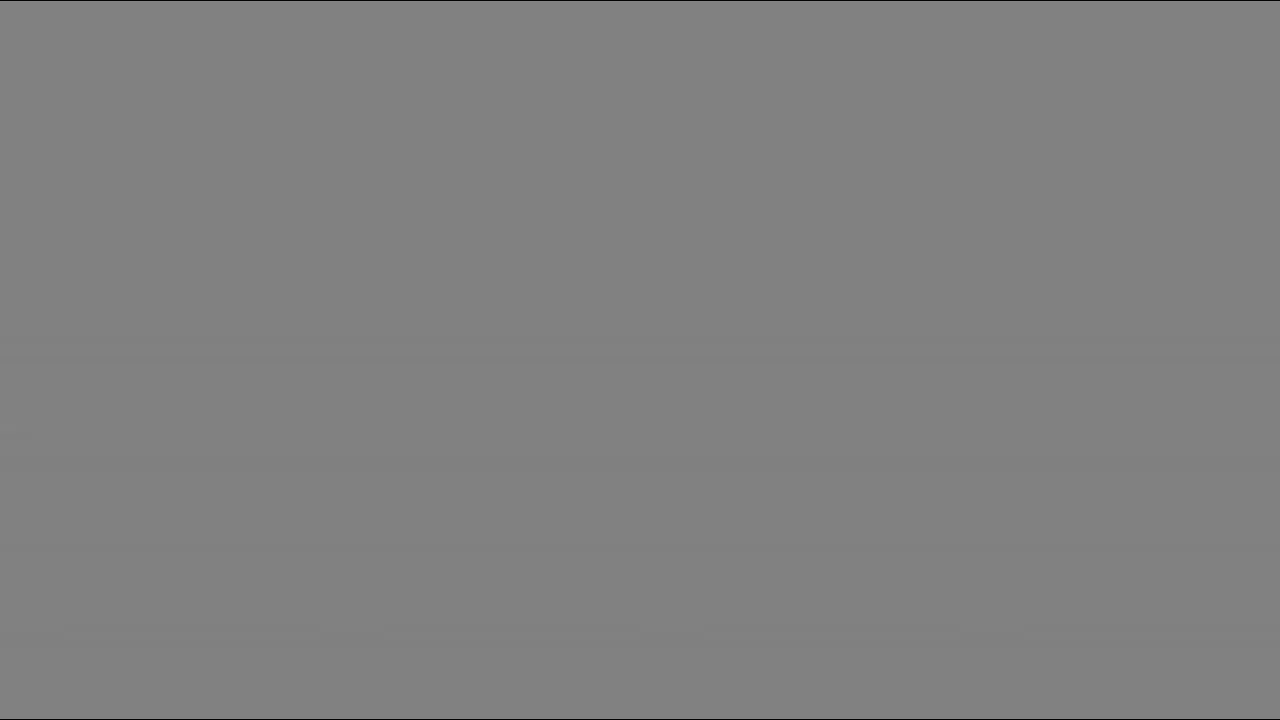